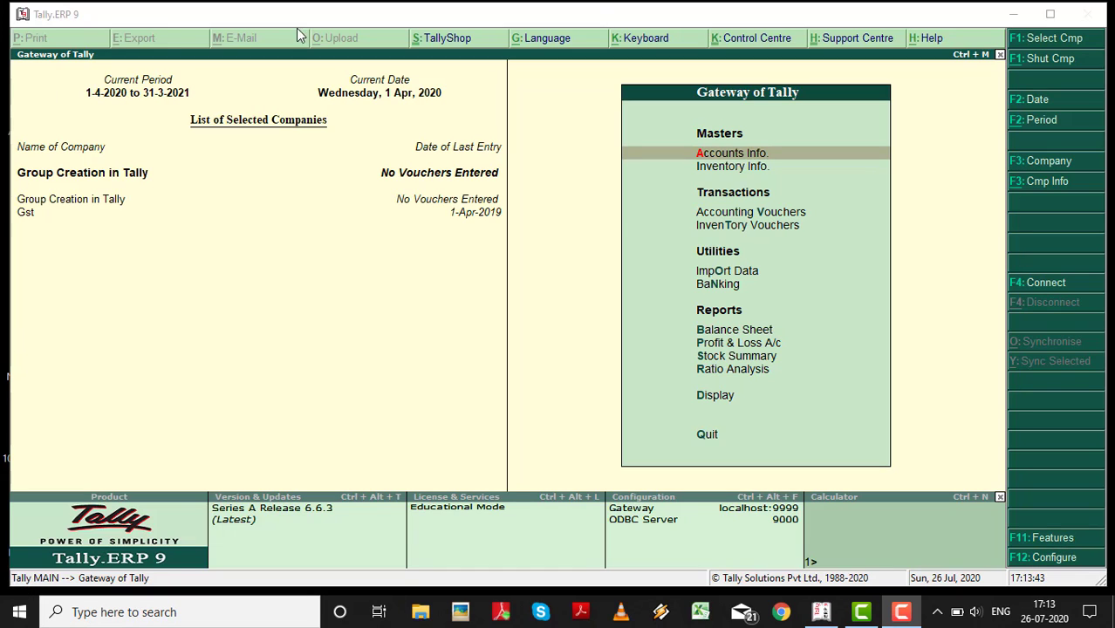
# Start creating a single account group and name it Bhopal Creditors, leaving the alias blank
pyautogui.click(716, 155)
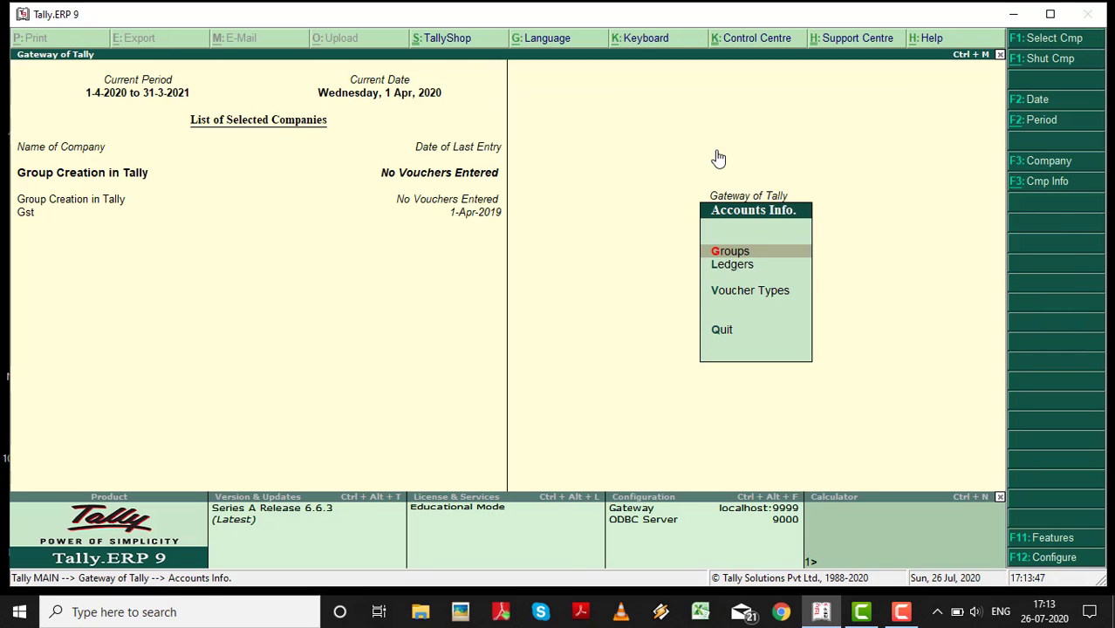
pyautogui.press('Return')
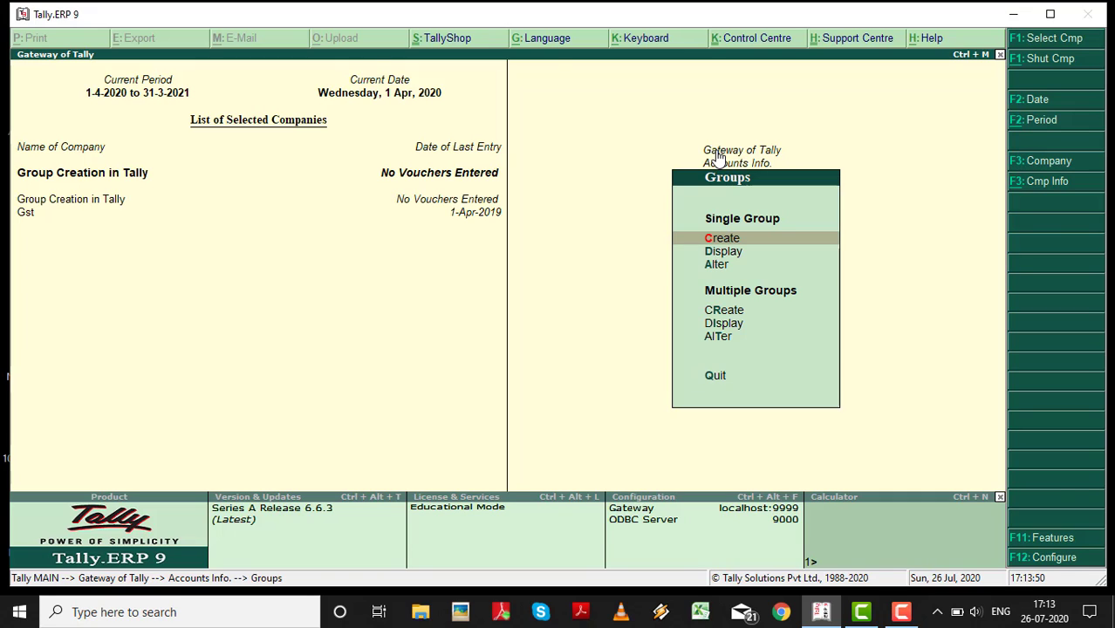
pyautogui.press('Return')
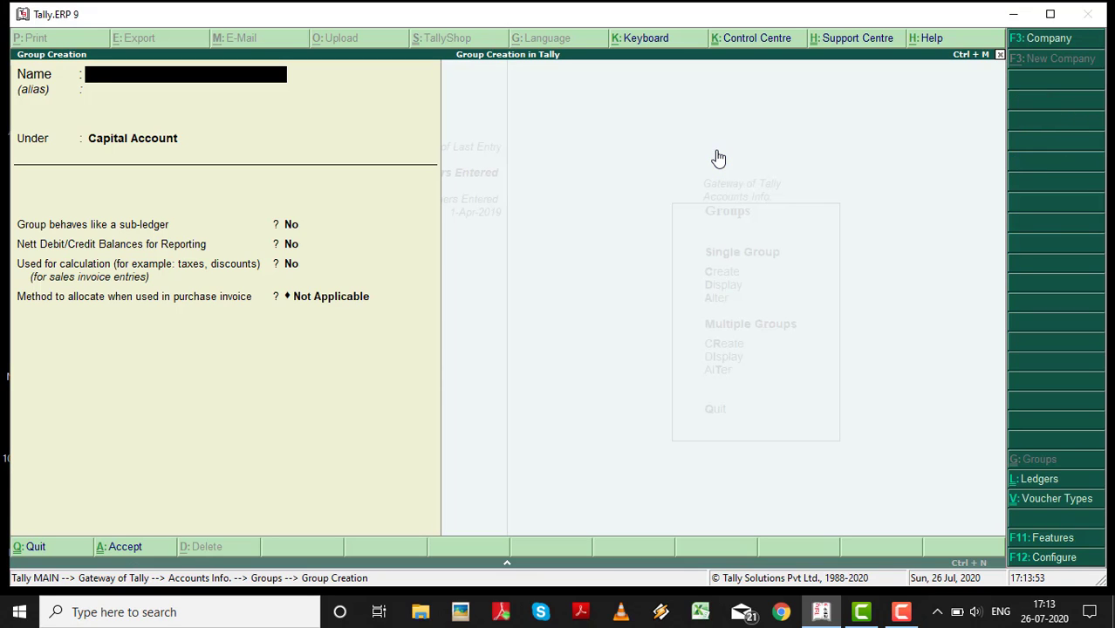
pyautogui.write('Bhopal credit')
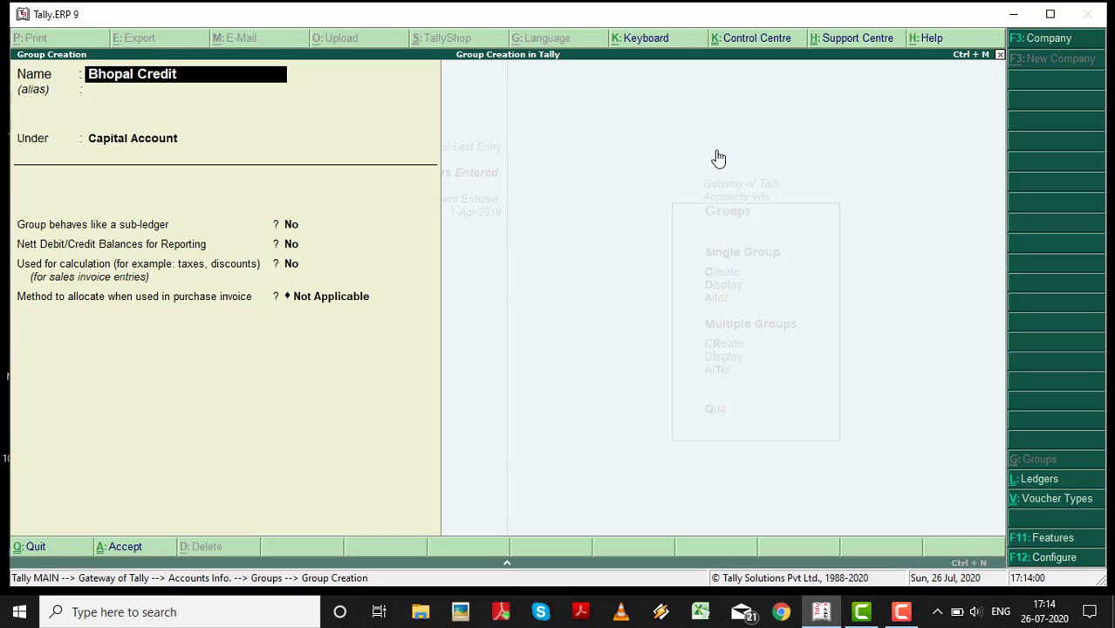
pyautogui.write('ors')
pyautogui.press('Return')
pyautogui.press('Return')
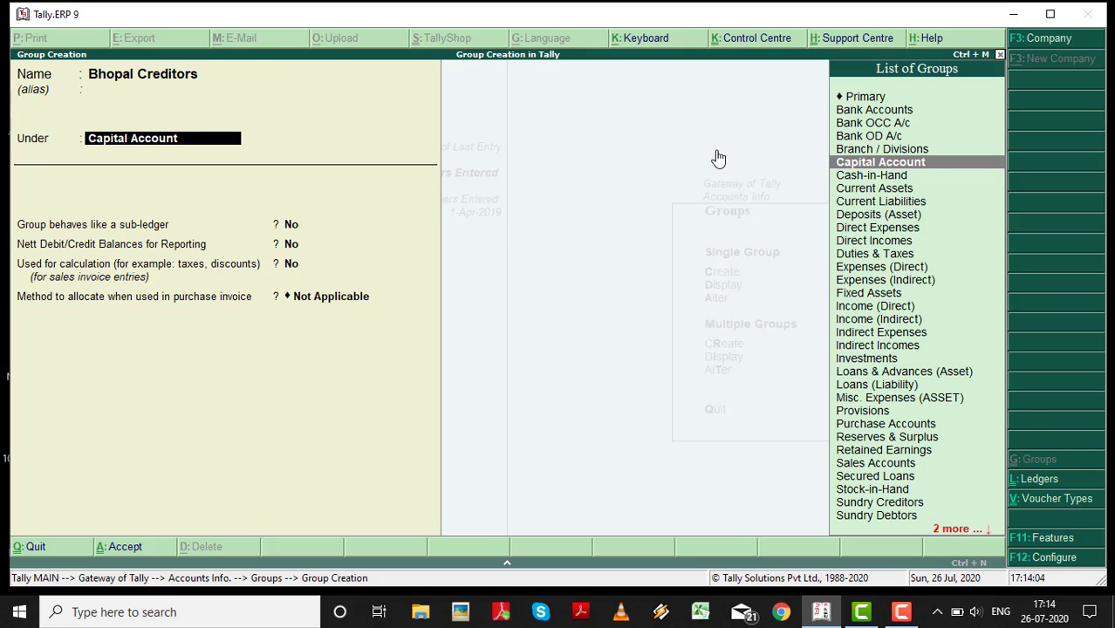
# Place the Bhopal Creditors group under Sundry Creditors, keep the remaining default options and save it
pyautogui.write('Sund')
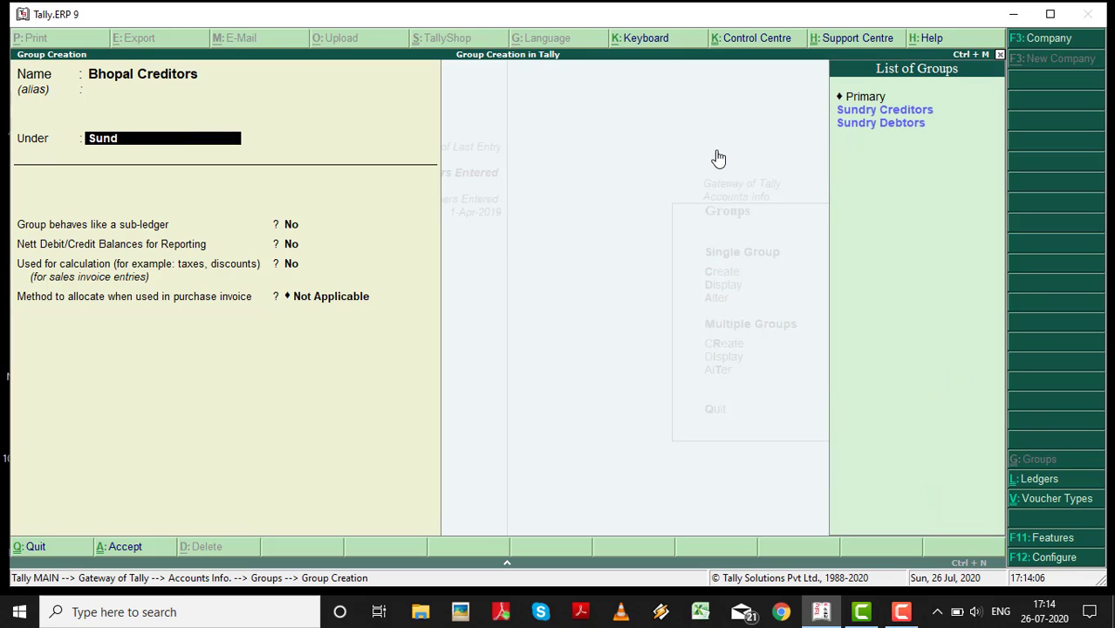
pyautogui.write('ry Cred')
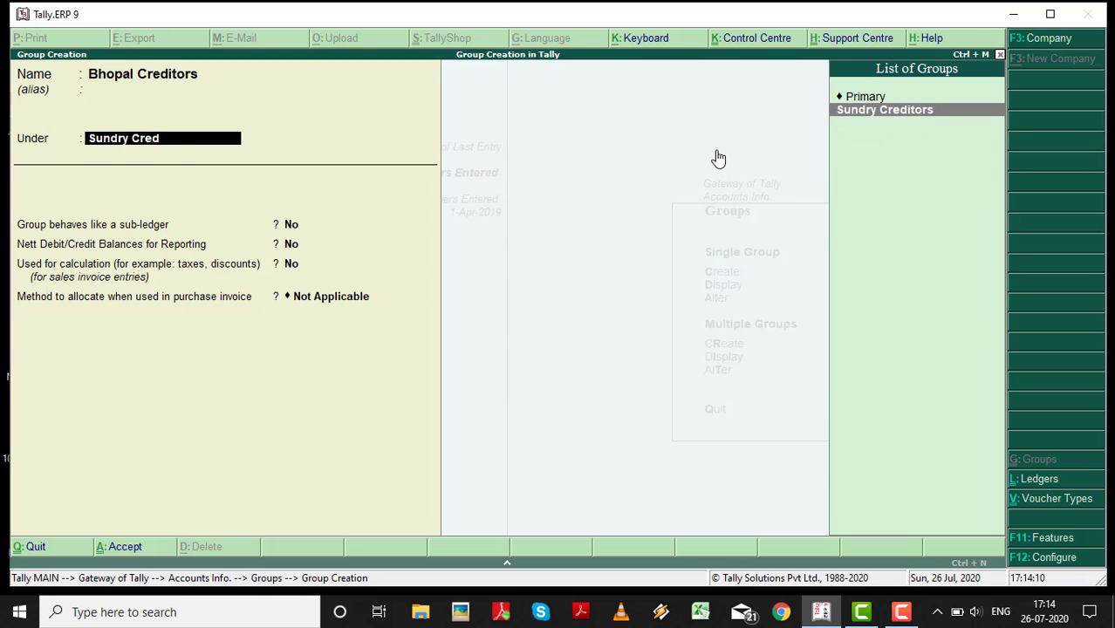
pyautogui.press('Return')
pyautogui.press('Return')
pyautogui.press('Return')
pyautogui.press('Return')
pyautogui.press('Return')
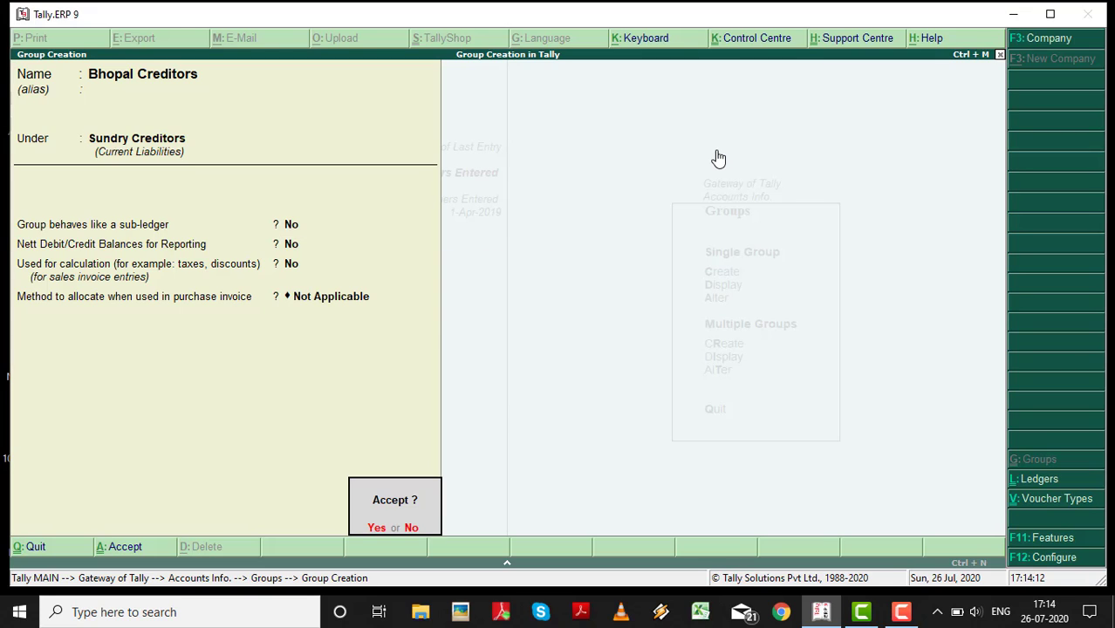
pyautogui.press('Return')
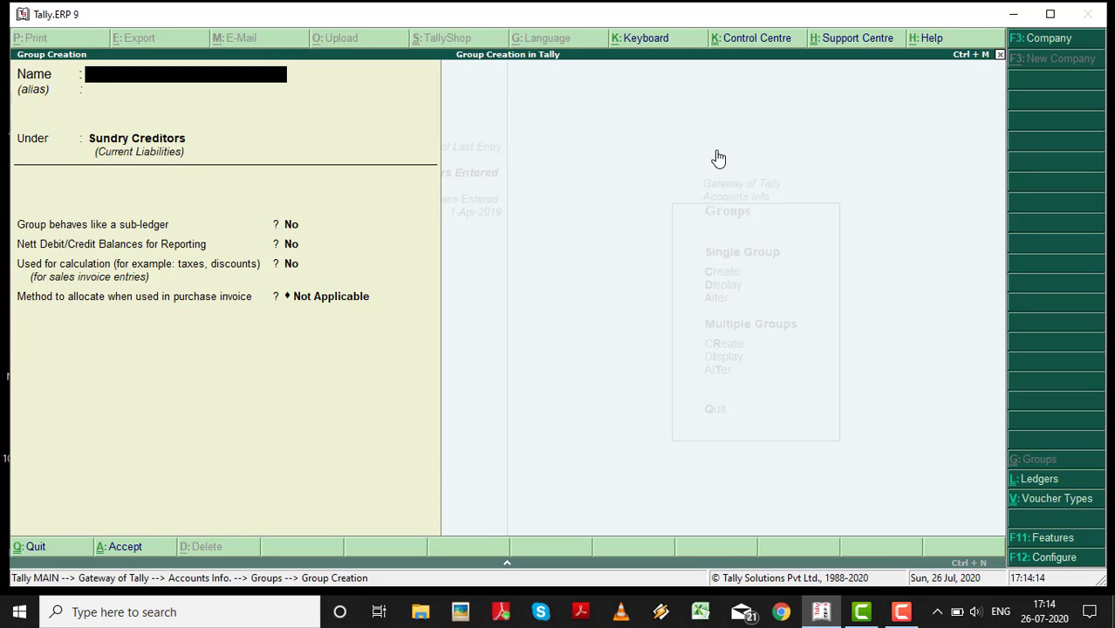
# Create a group named Indore Creditors under Sundry Creditors, keeping the remaining default options, and save it
pyautogui.write('IndoreCreditors')
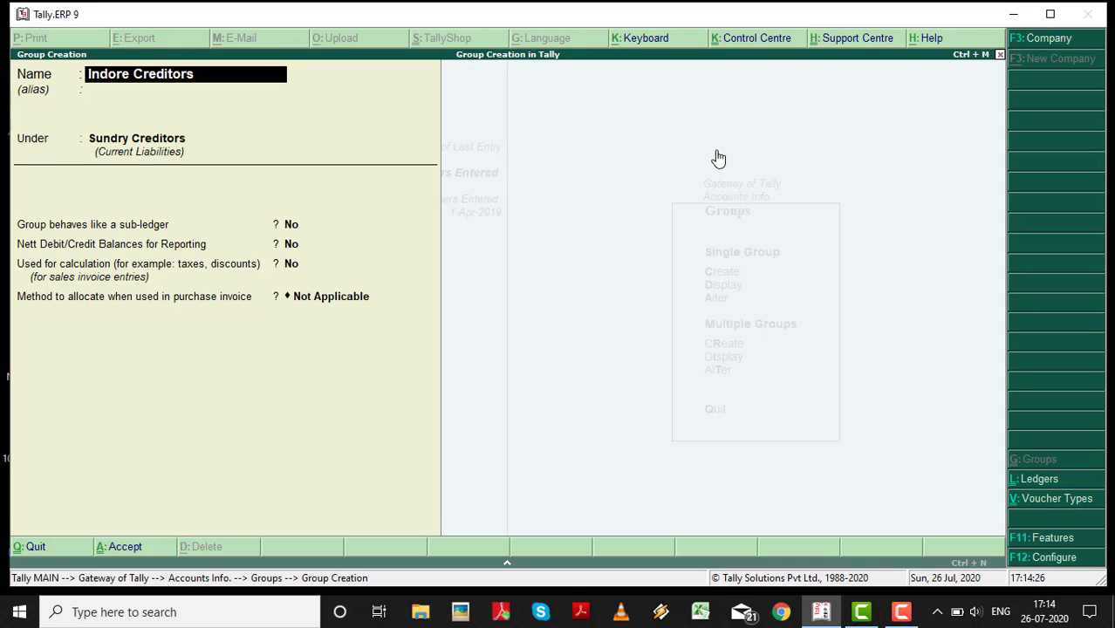
pyautogui.press('Return')
pyautogui.press('Return')
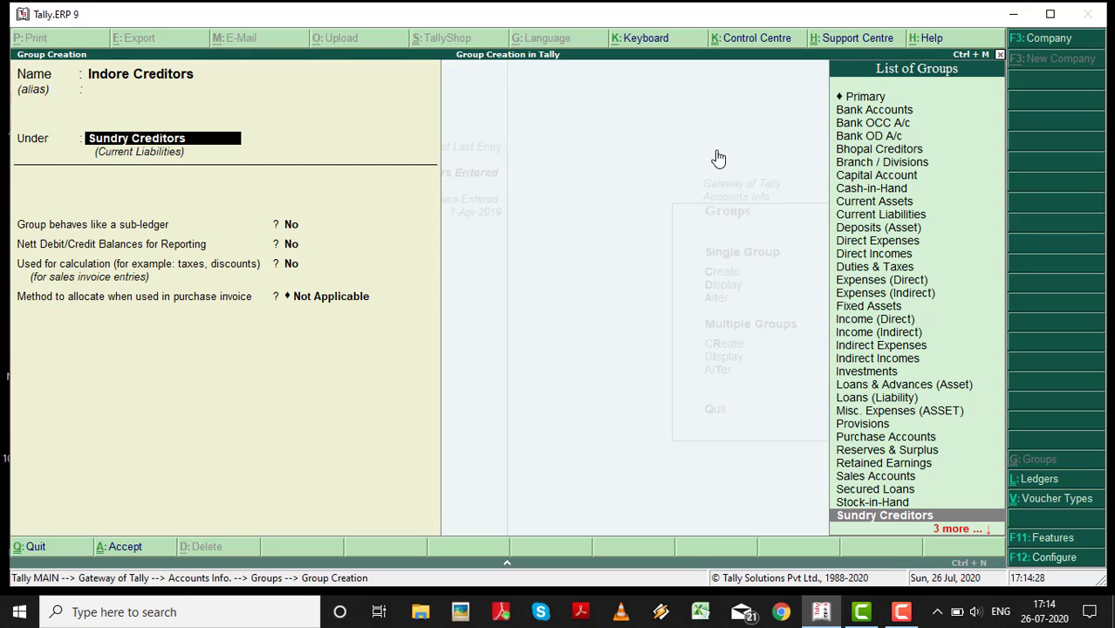
pyautogui.write('Sun')
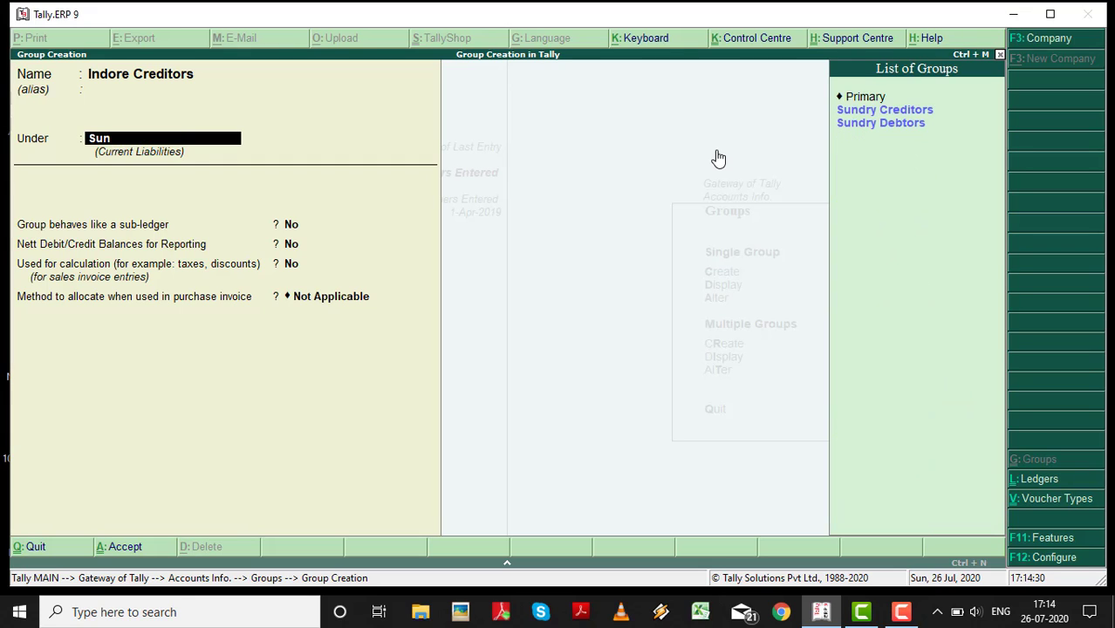
pyautogui.press('Return')
pyautogui.press('Return')
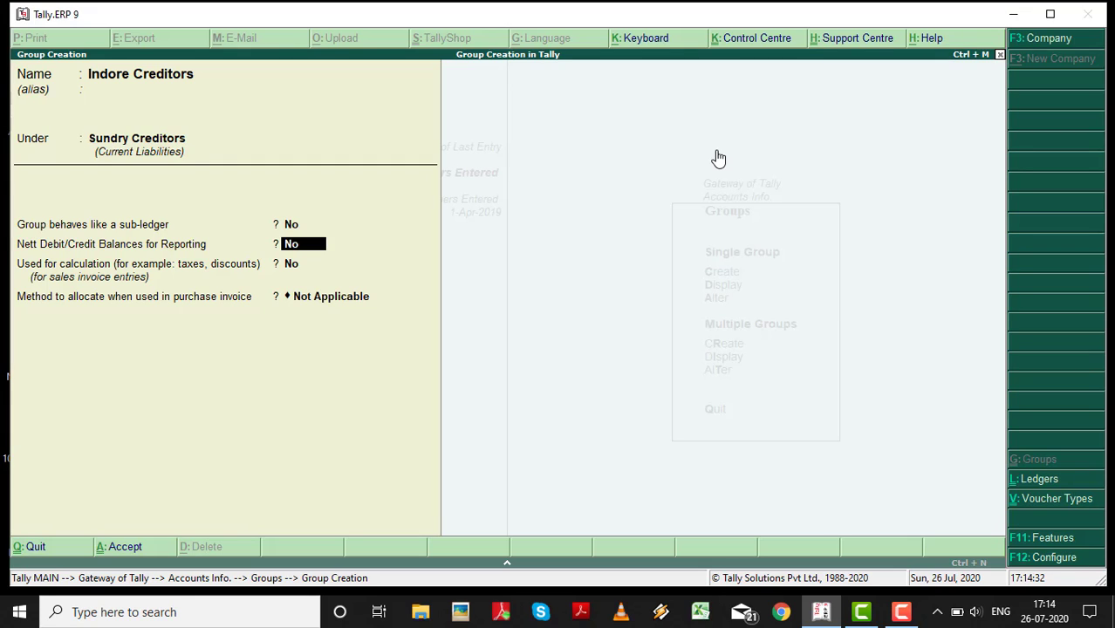
pyautogui.press('Return')
pyautogui.press('Return')
pyautogui.press('Return')
pyautogui.press('Return')
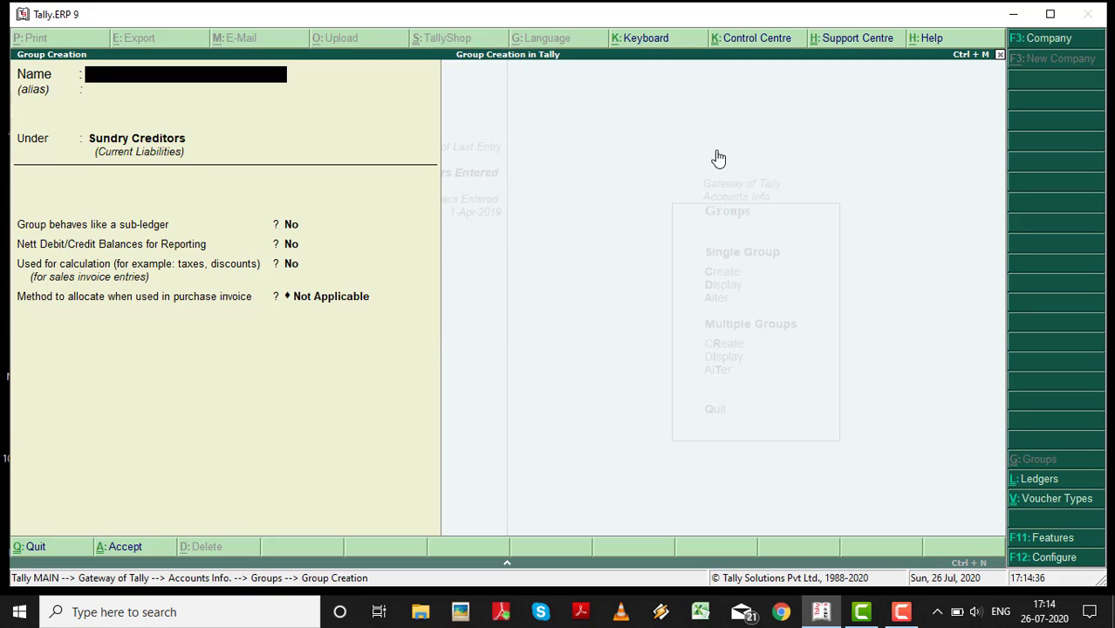
# Create a group named New Market under Bhopal Creditors, keeping the remaining default options, and save it
pyautogui.write('New Market')
pyautogui.press('Return')
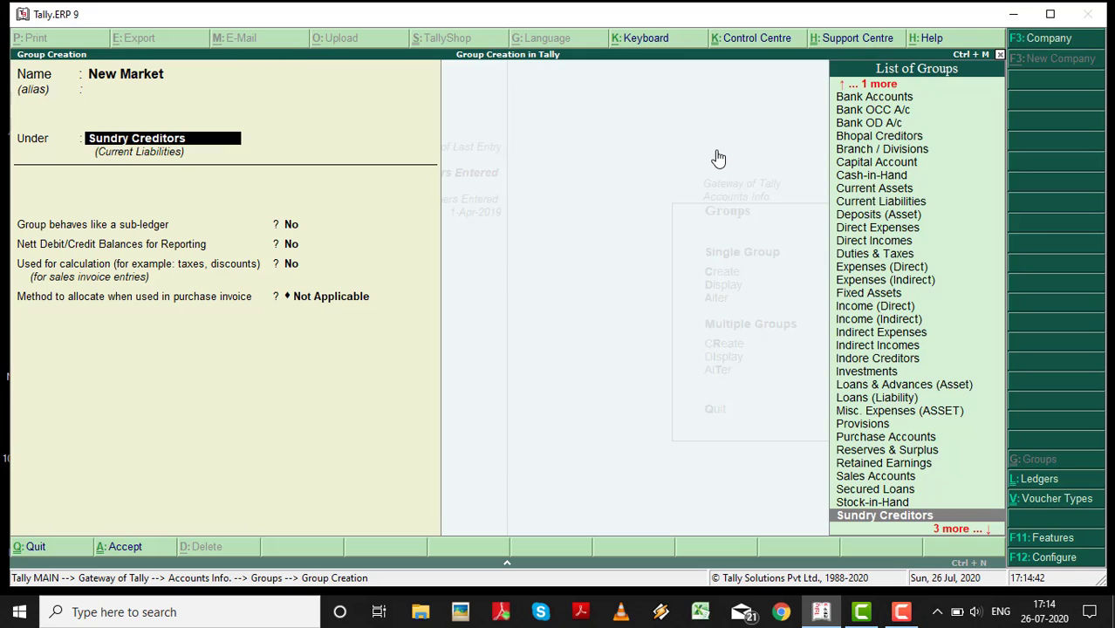
pyautogui.write('Bhopal')
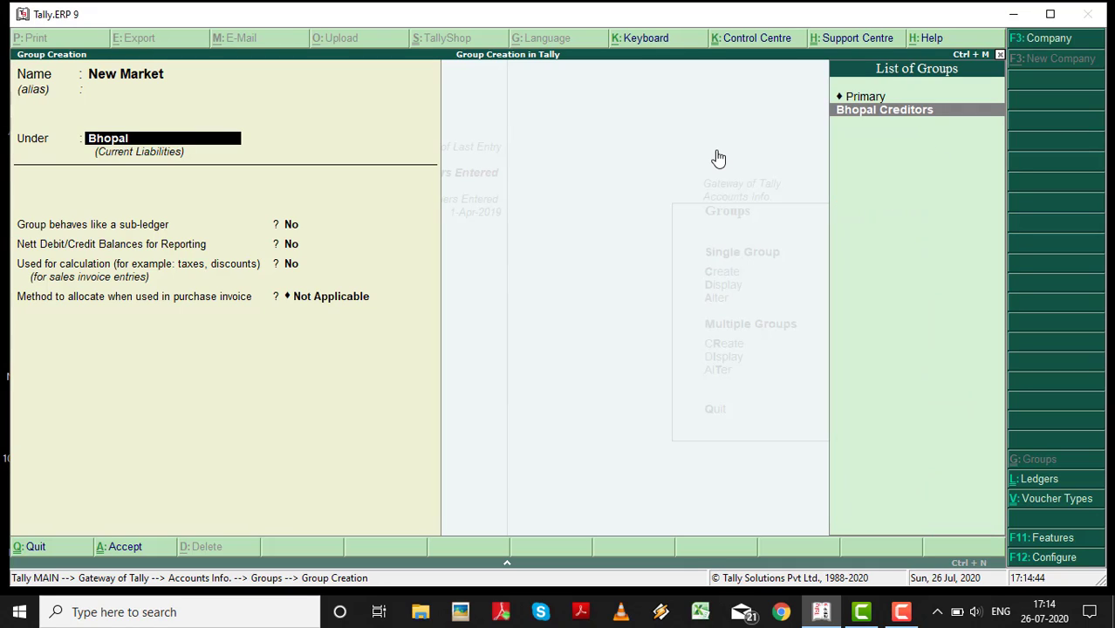
pyautogui.press('Return')
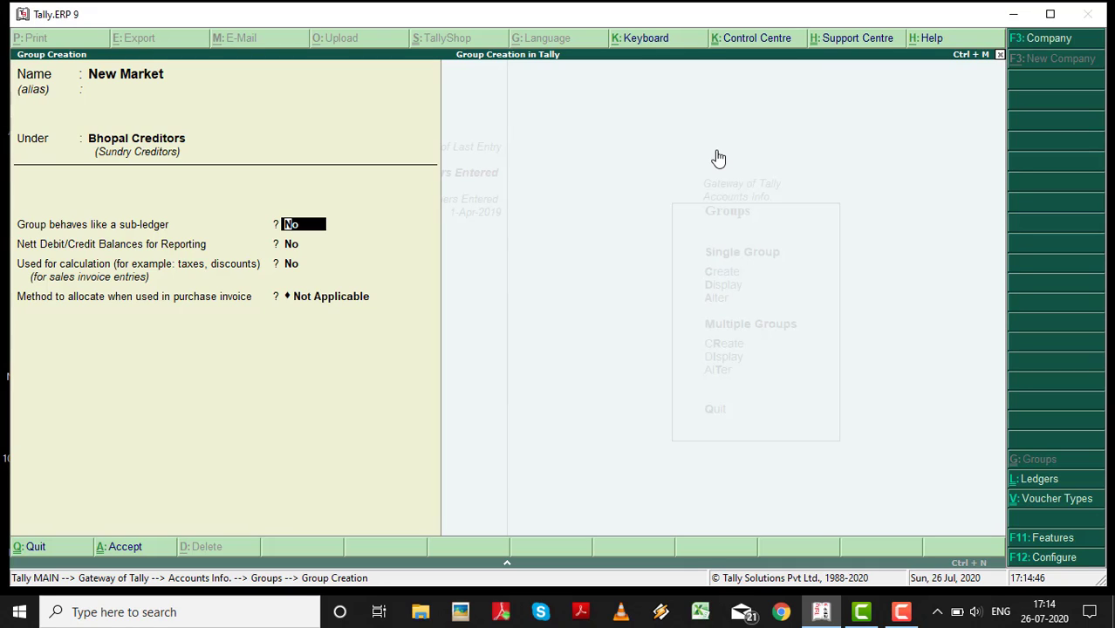
pyautogui.press('Return')
pyautogui.press('Return')
pyautogui.press('Return')
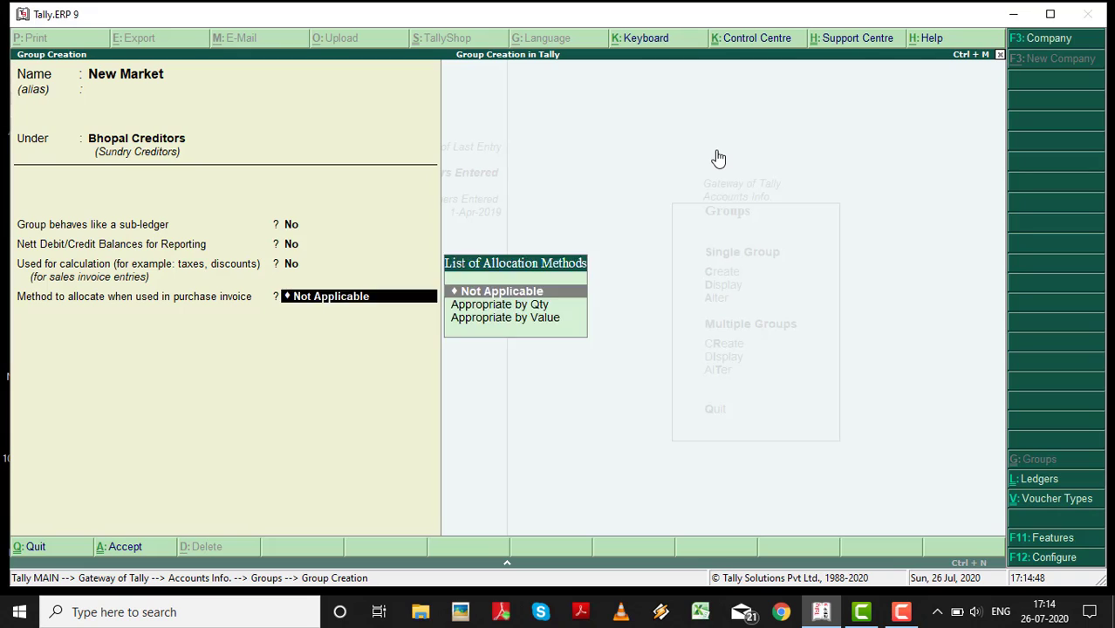
pyautogui.press('Return')
pyautogui.press('Return')
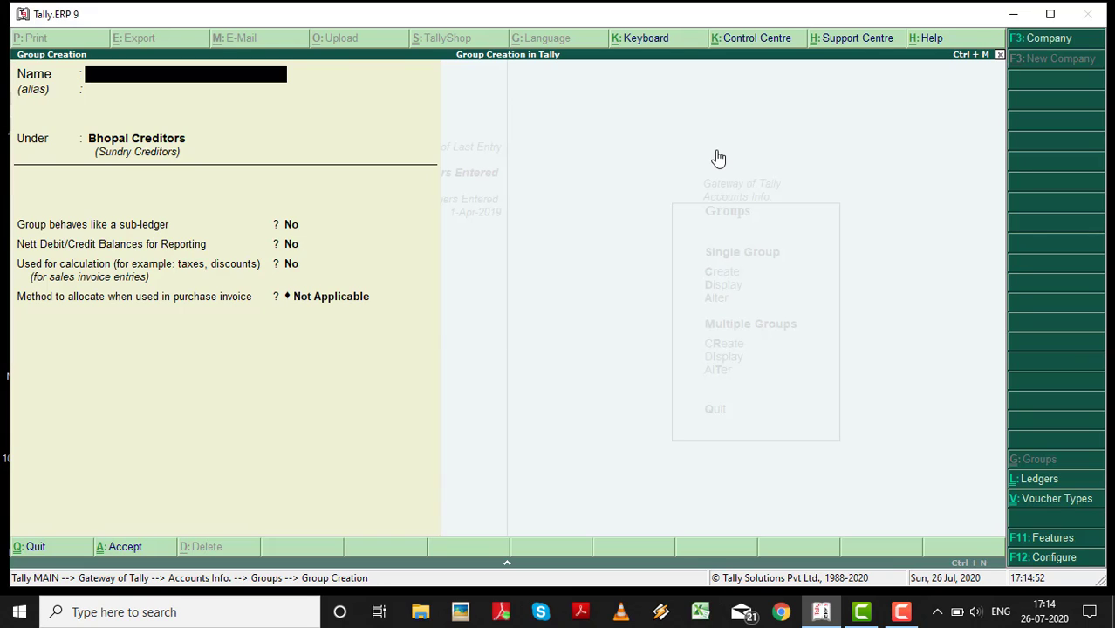
# Create a group named Vijay Nagar under Indore Creditors with the remaining default options, save it and leave group creation
pyautogui.write('Vijay Nagar')
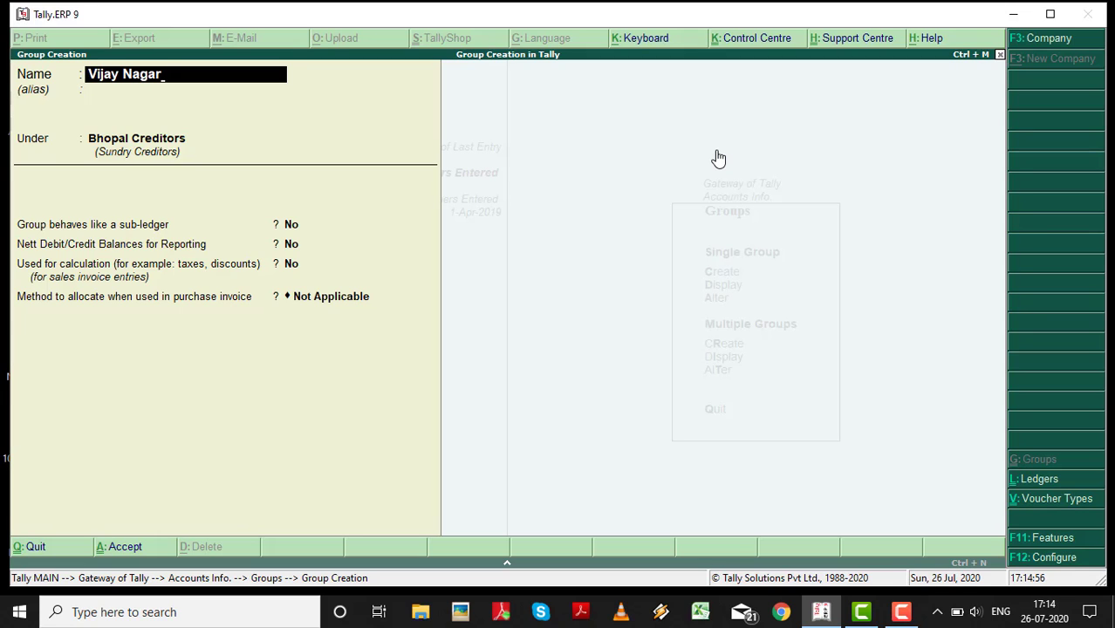
pyautogui.press('Return')
pyautogui.press('Return')
pyautogui.write('Indore')
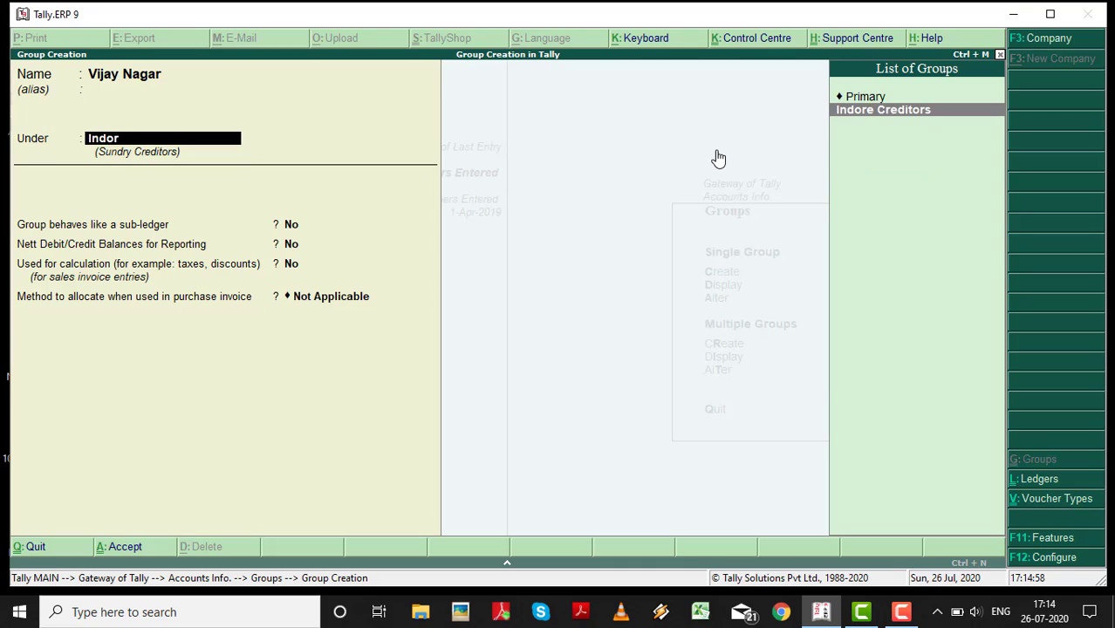
pyautogui.press('Return')
pyautogui.press('Return')
pyautogui.press('Return')
pyautogui.press('Return')
pyautogui.press('Return')
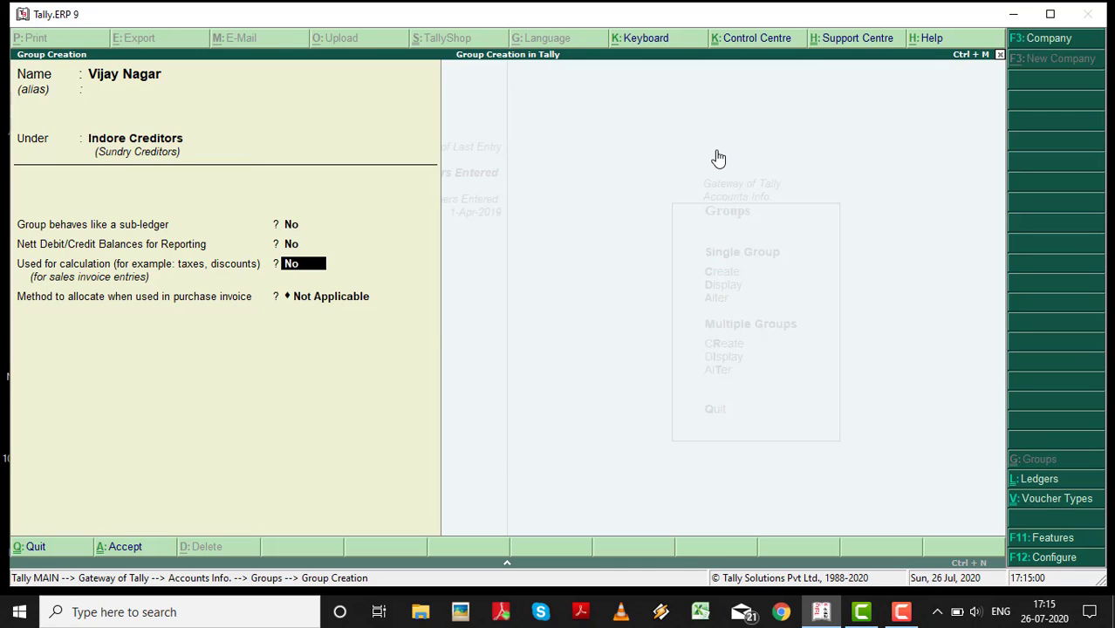
pyautogui.press('Return')
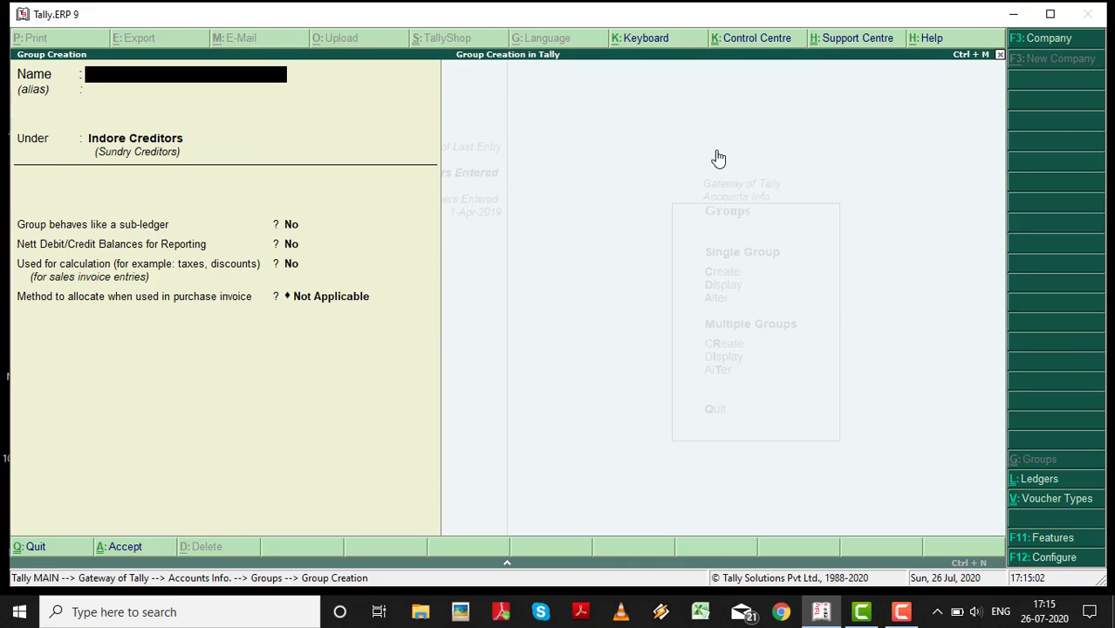
pyautogui.press('Escape')
pyautogui.press('Return')
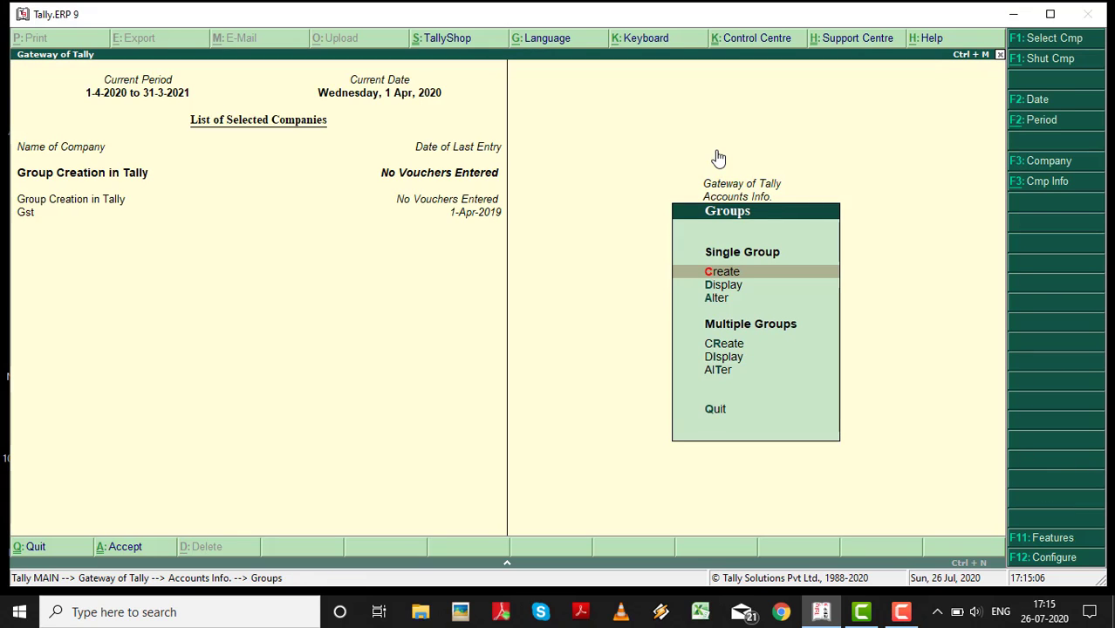
# Display the details of the Bhopal Creditors and Indore Creditors groups to check their parent group
pyautogui.press('Down')
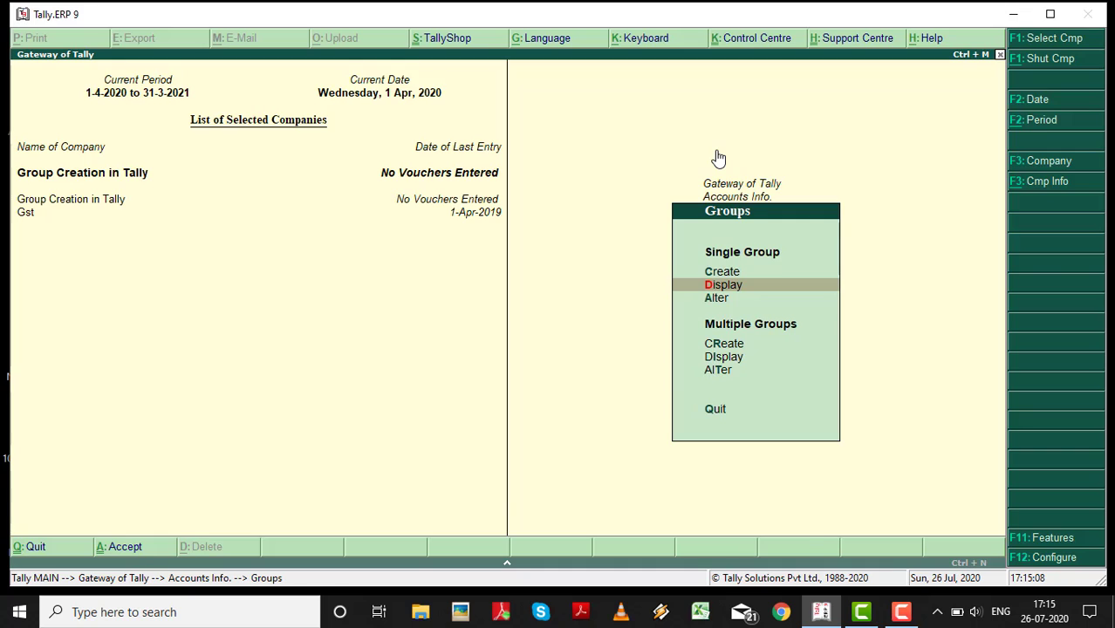
pyautogui.press('Return')
pyautogui.write('Bhop')
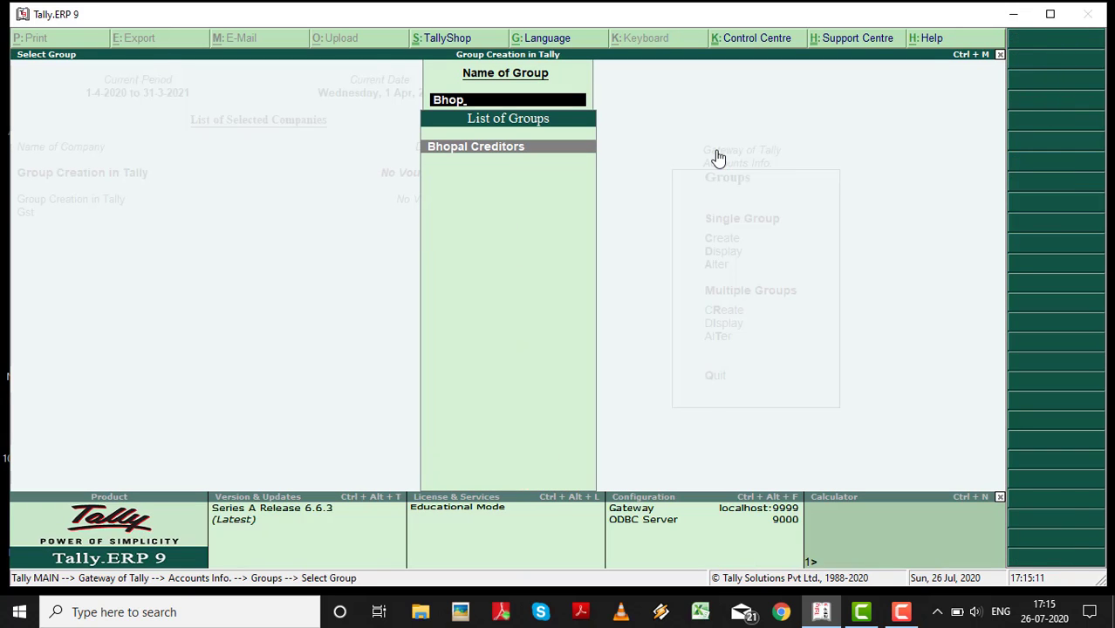
pyautogui.press('Return')
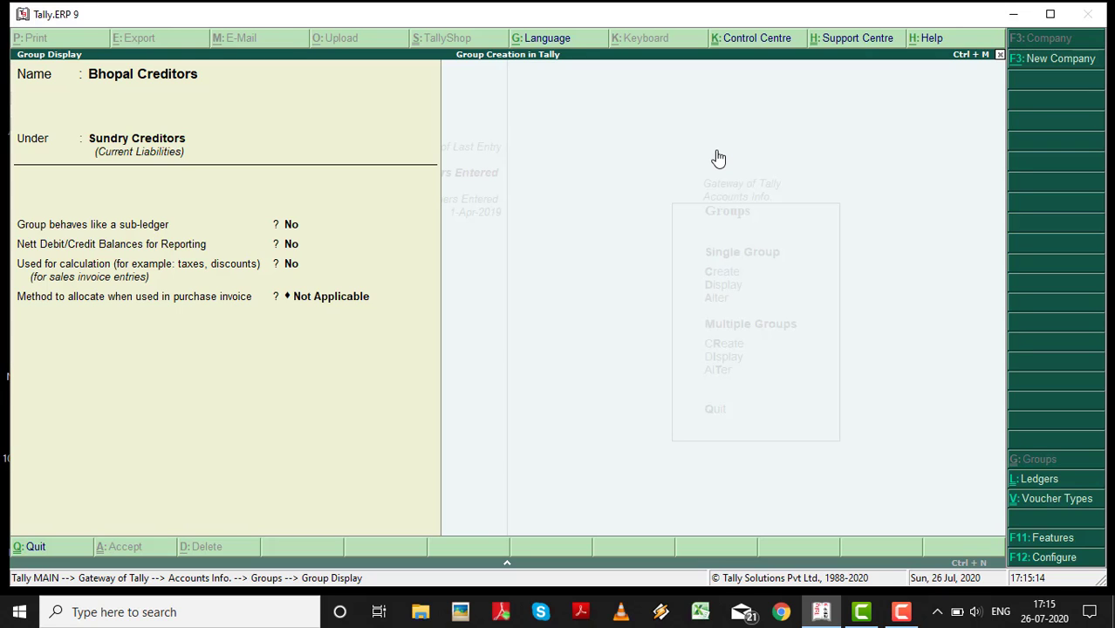
pyautogui.press('Escape')
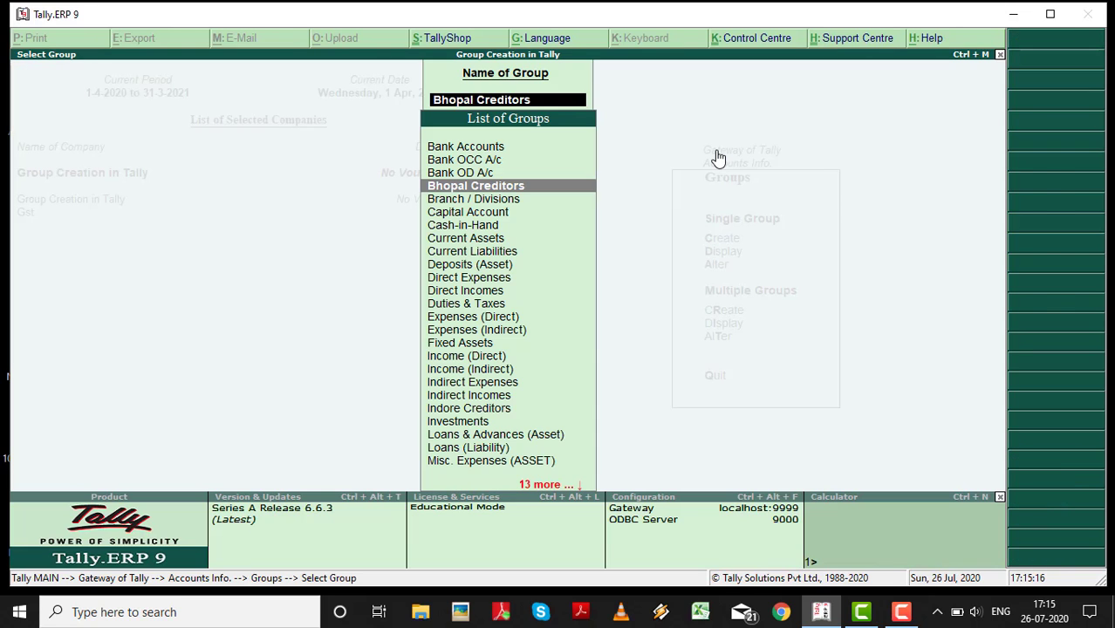
pyautogui.write('Indore')
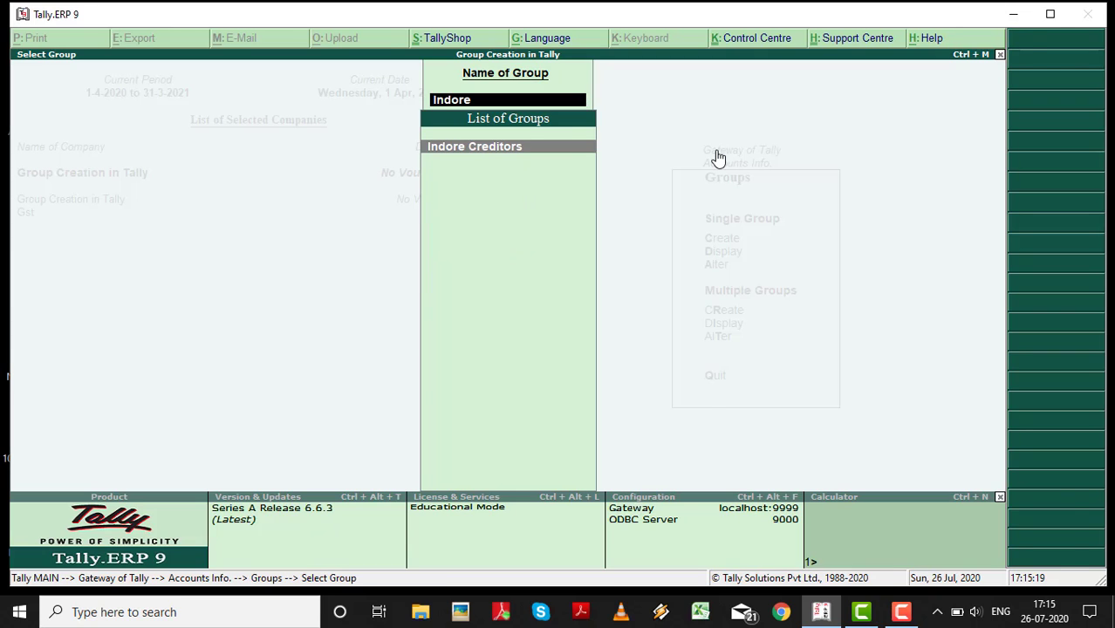
pyautogui.press('Return')
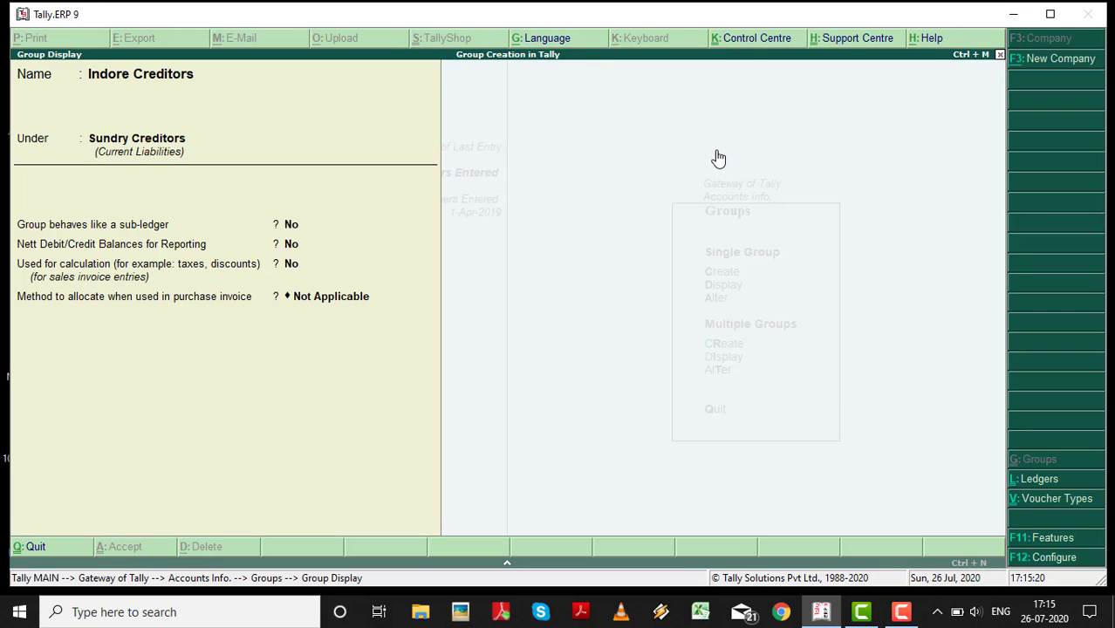
pyautogui.press('Escape')
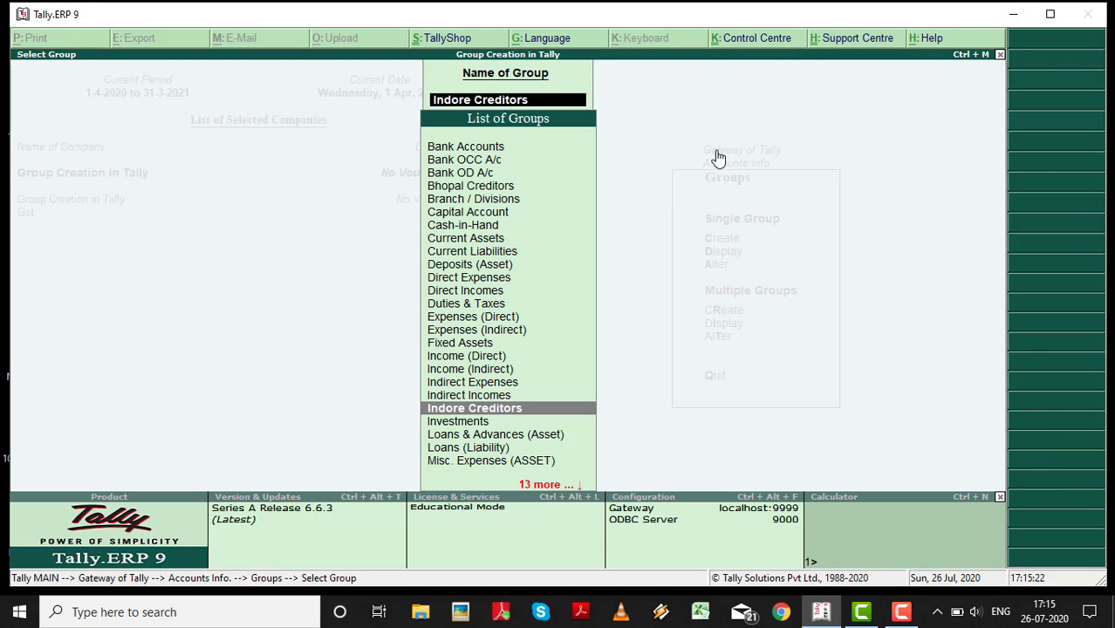
# Display the details of the New Market and Vijay Nagar groups, and return to the group options
pyautogui.write('New')
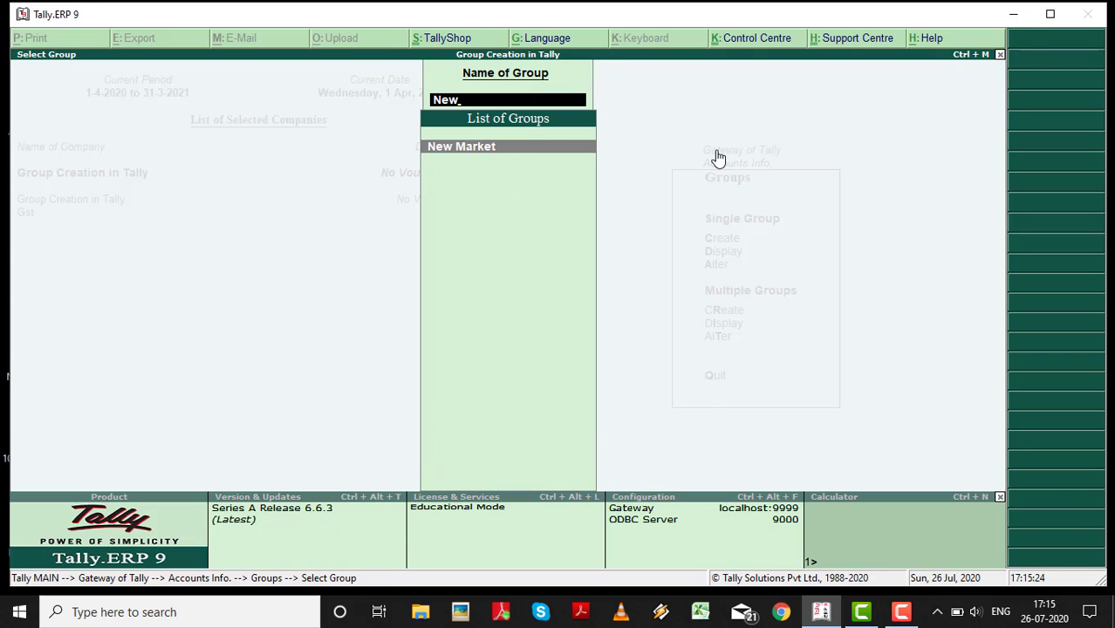
pyautogui.press('Return')
pyautogui.press('Escape')
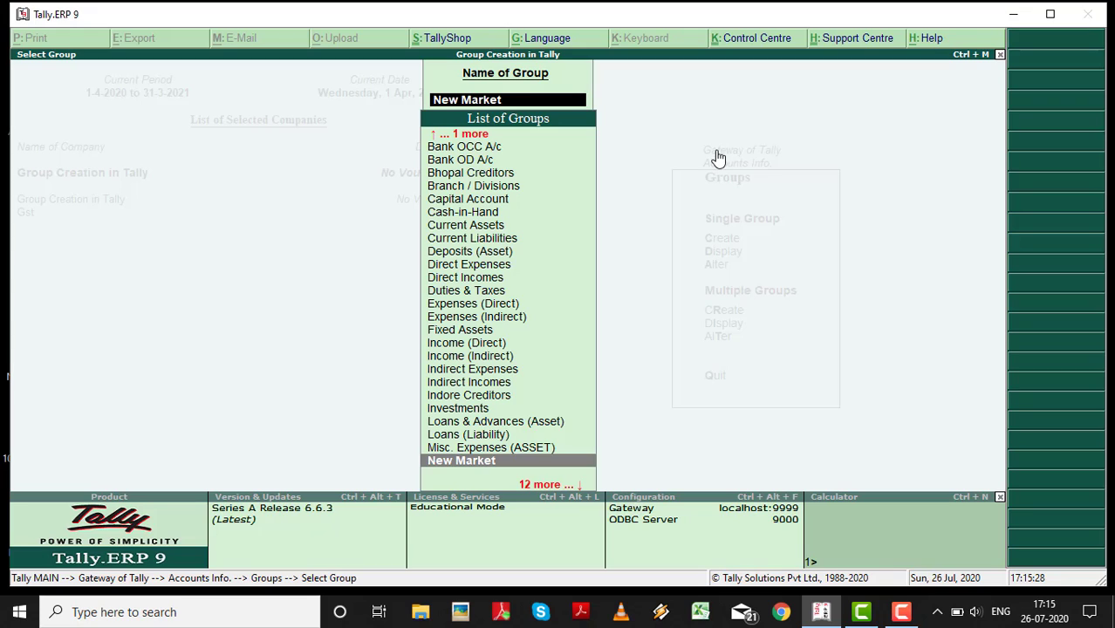
pyautogui.write('Vijay')
pyautogui.press('Return')
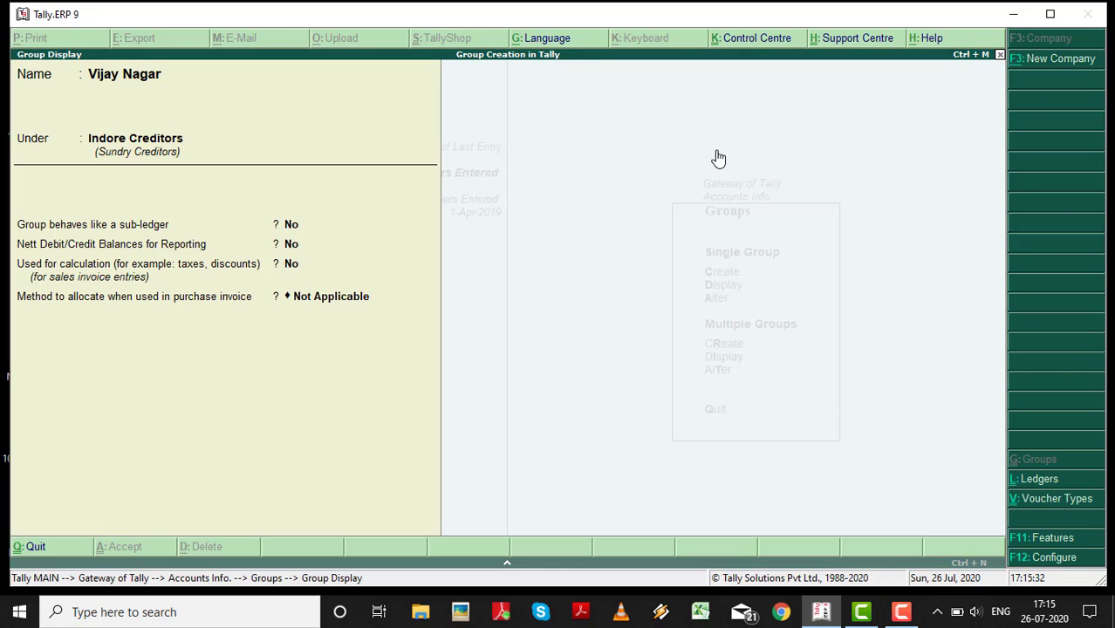
pyautogui.press('Escape')
pyautogui.press('Escape')
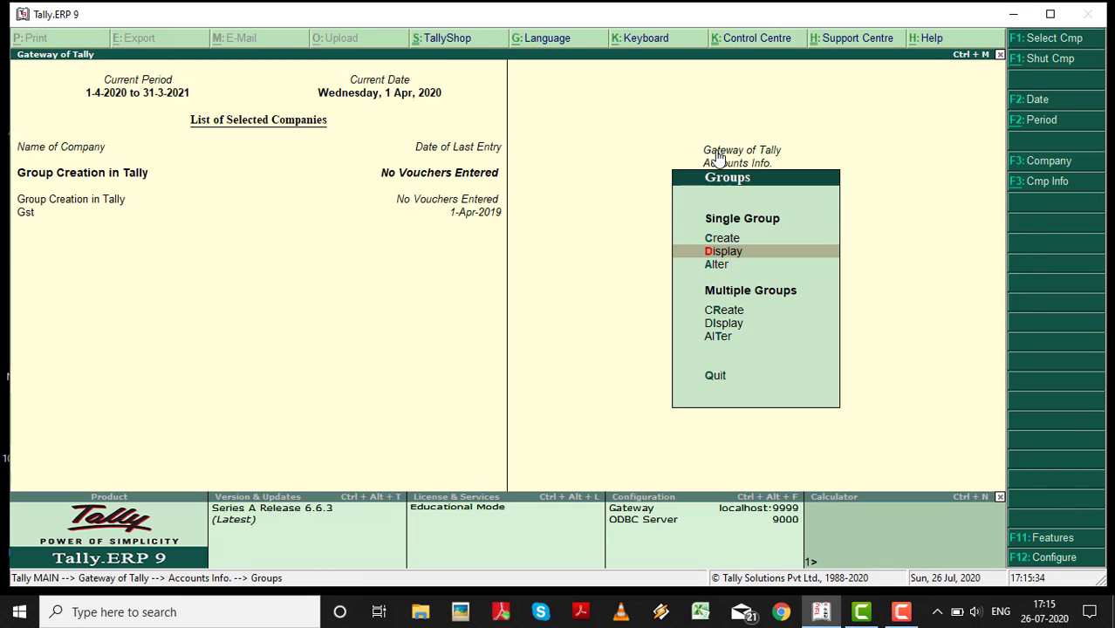
# Start a new single ledger named Mr. A and place it under the New Market group
pyautogui.press('Escape')
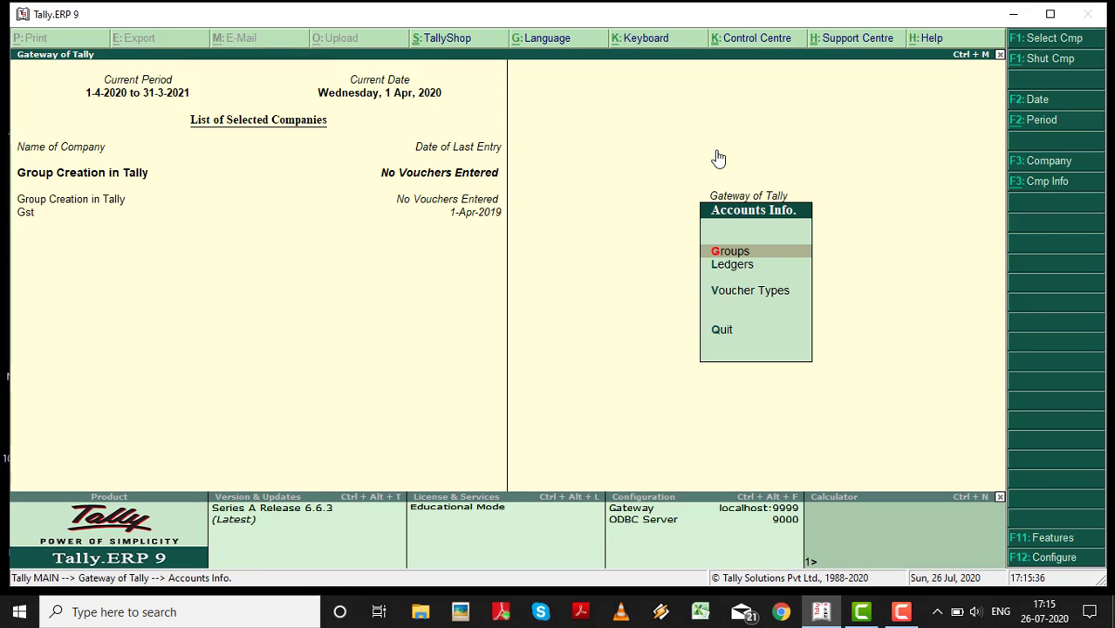
pyautogui.press('Down')
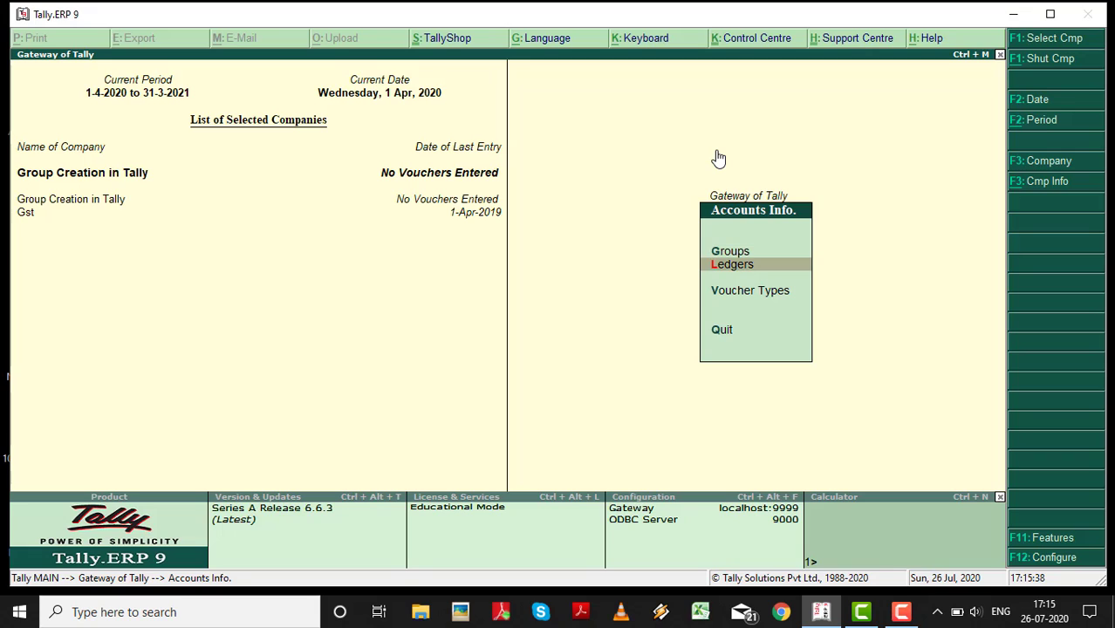
pyautogui.press('Return')
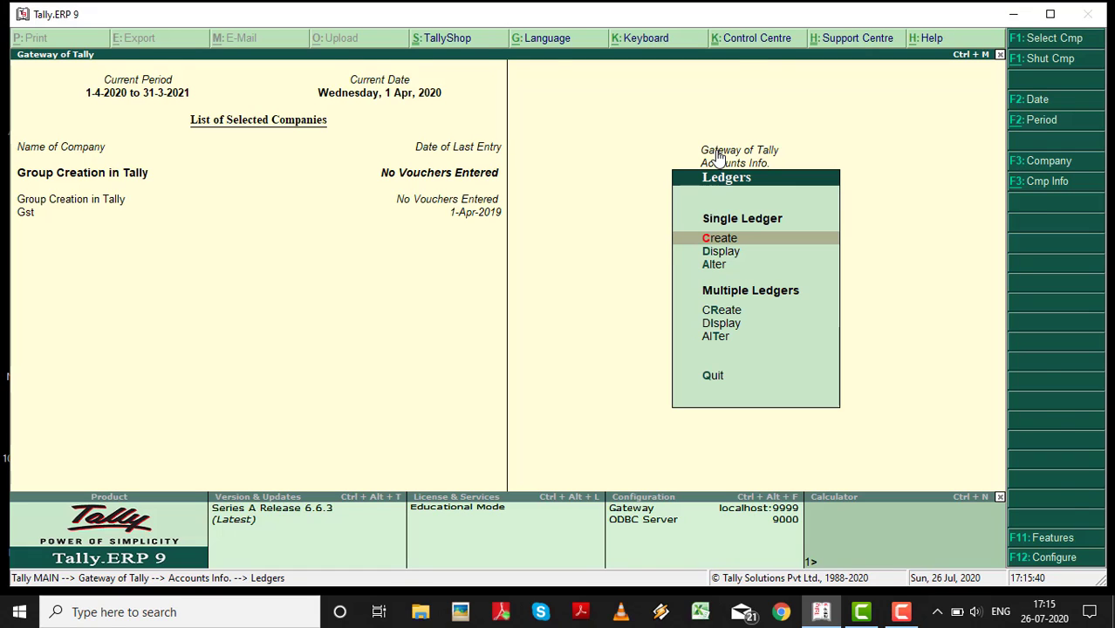
pyautogui.press('Return')
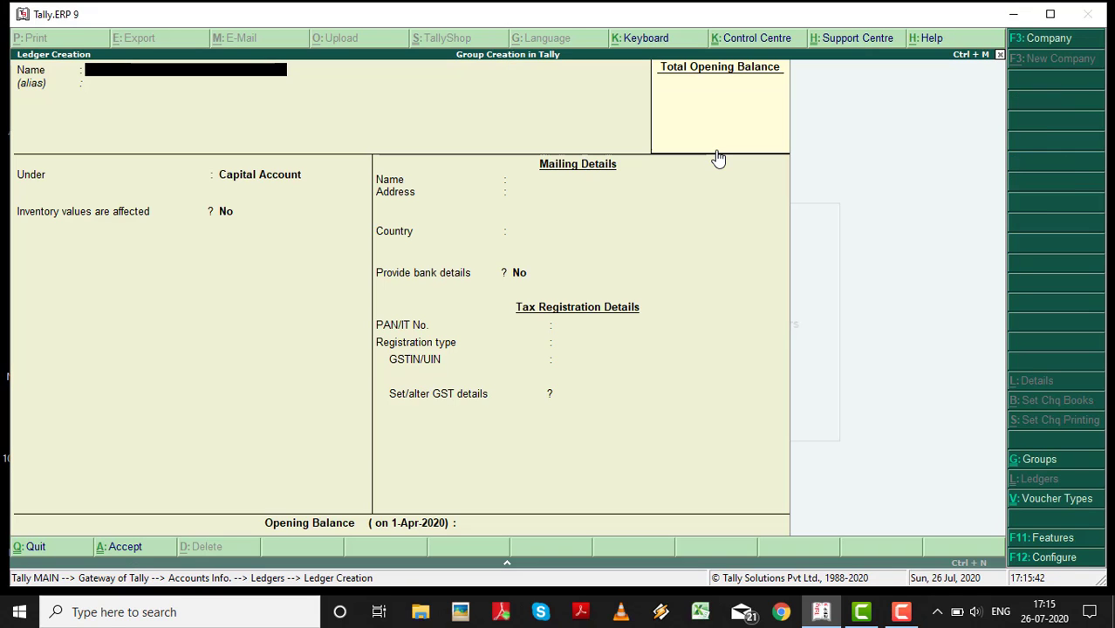
pyautogui.write('R')
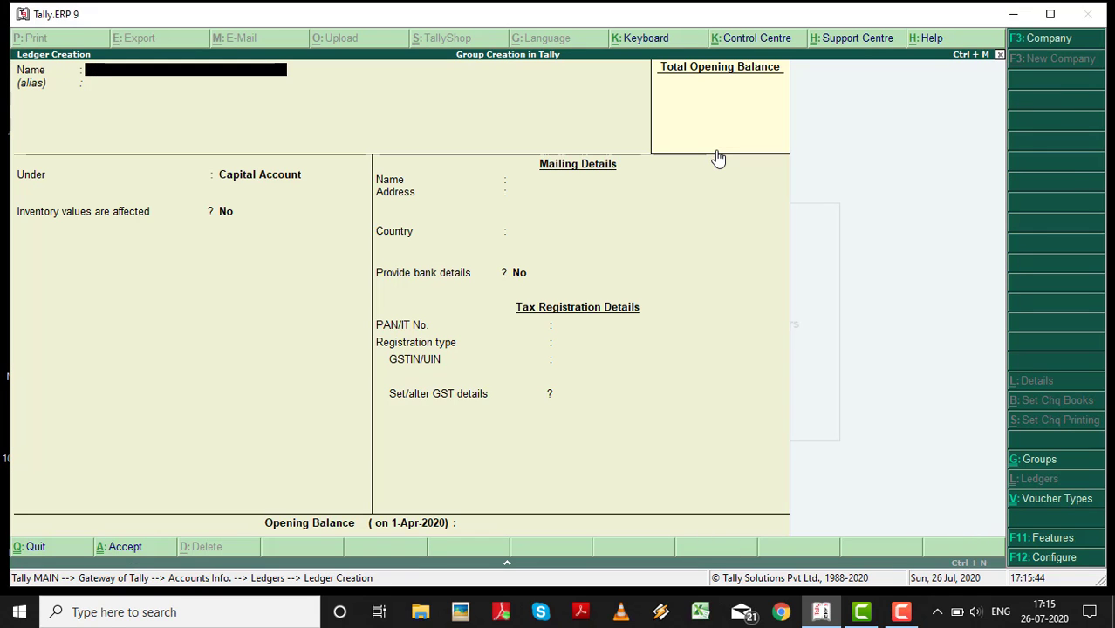
pyautogui.press('BackSpace')
pyautogui.write('Mr. A')
pyautogui.press('Return')
pyautogui.press('Return')
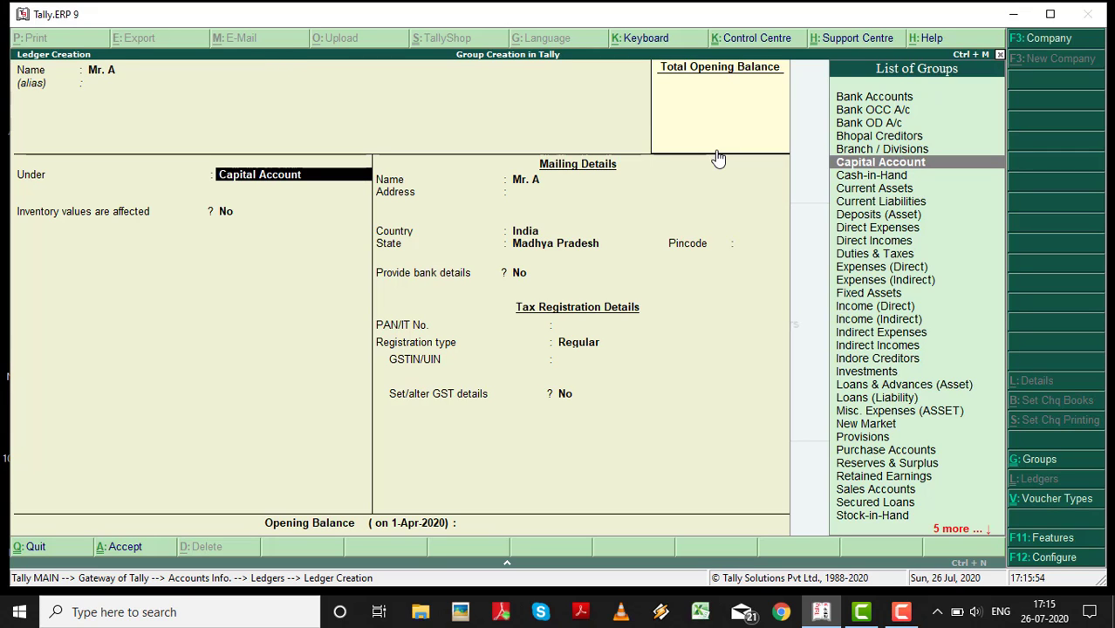
pyautogui.write('New')
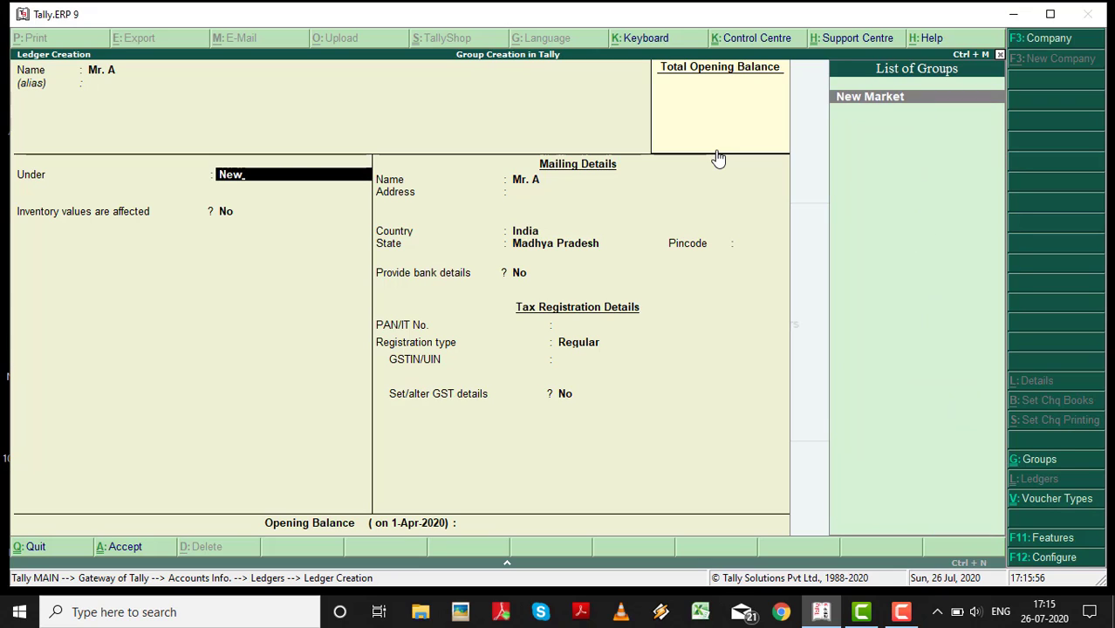
pyautogui.press('Return')
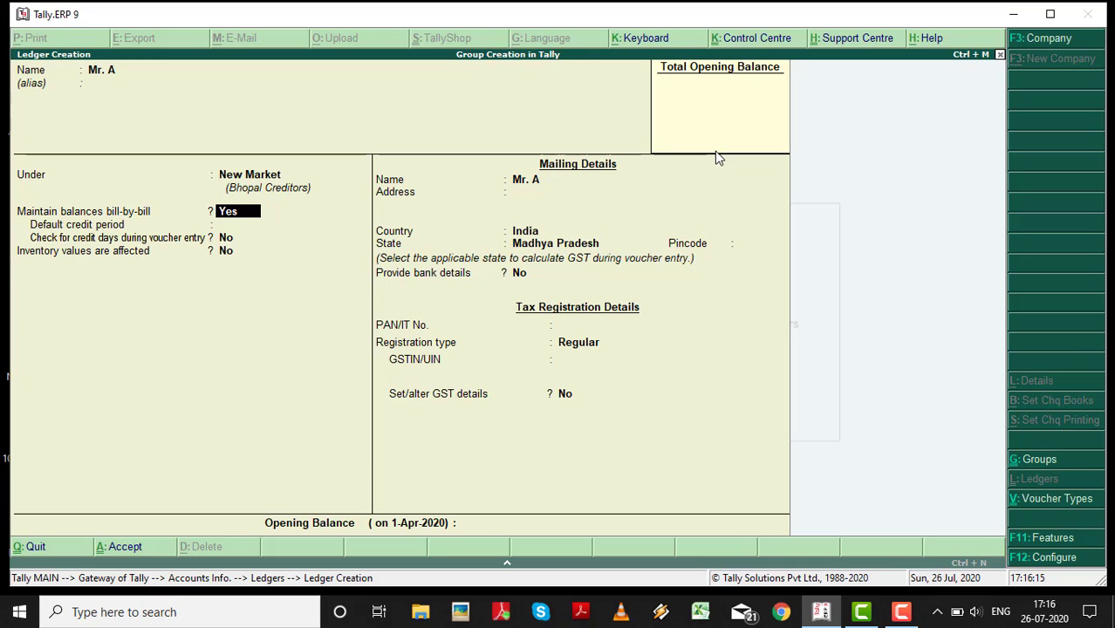
# Keep bill-by-bill balances for the Mr. A ledger, set its default credit period to 28 days, and save it
pyautogui.press('Return')
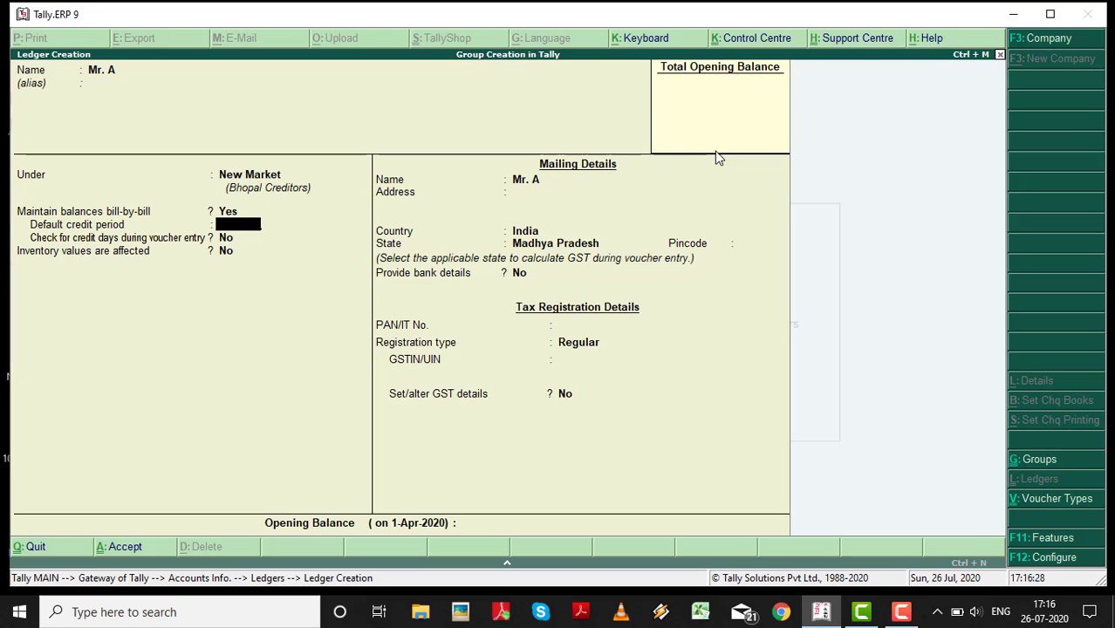
pyautogui.write('2')
pyautogui.write('5')
pyautogui.press('BackSpace')
pyautogui.write('8')
pyautogui.press('Return')
pyautogui.press('Return')
pyautogui.press('Return')
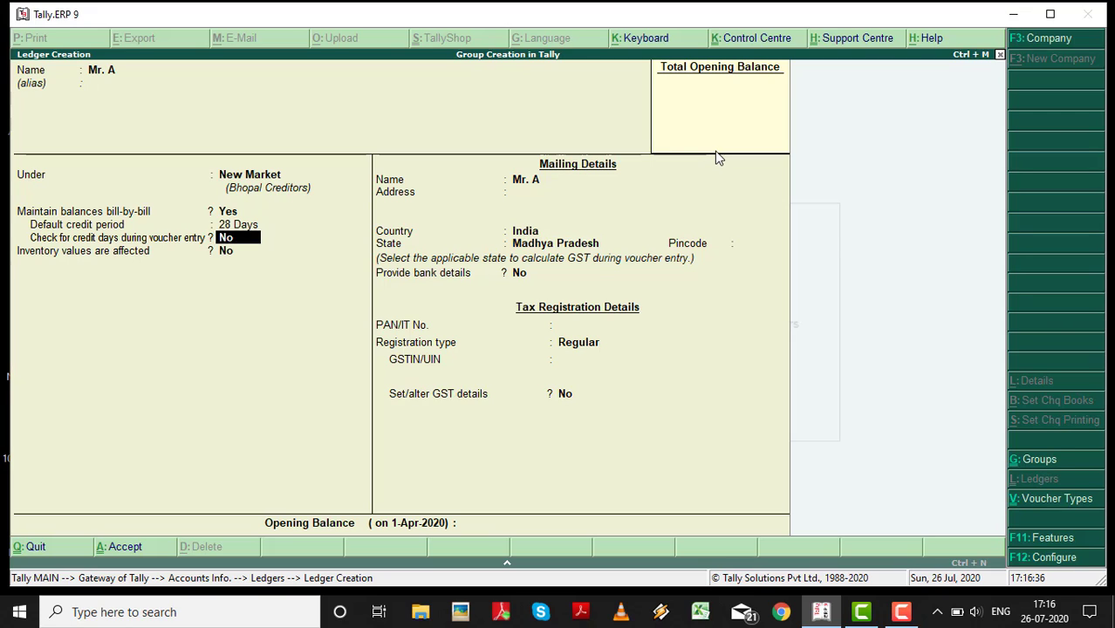
pyautogui.press('Return')
pyautogui.press('Return')
pyautogui.press('Return')
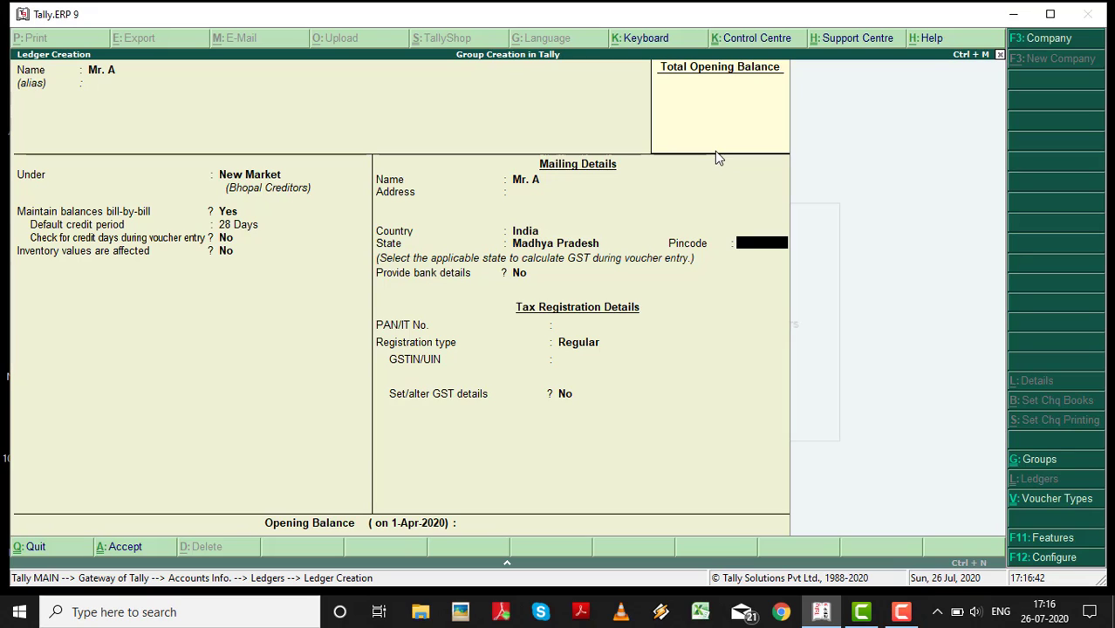
pyautogui.hotkey('ctrl', 'a')
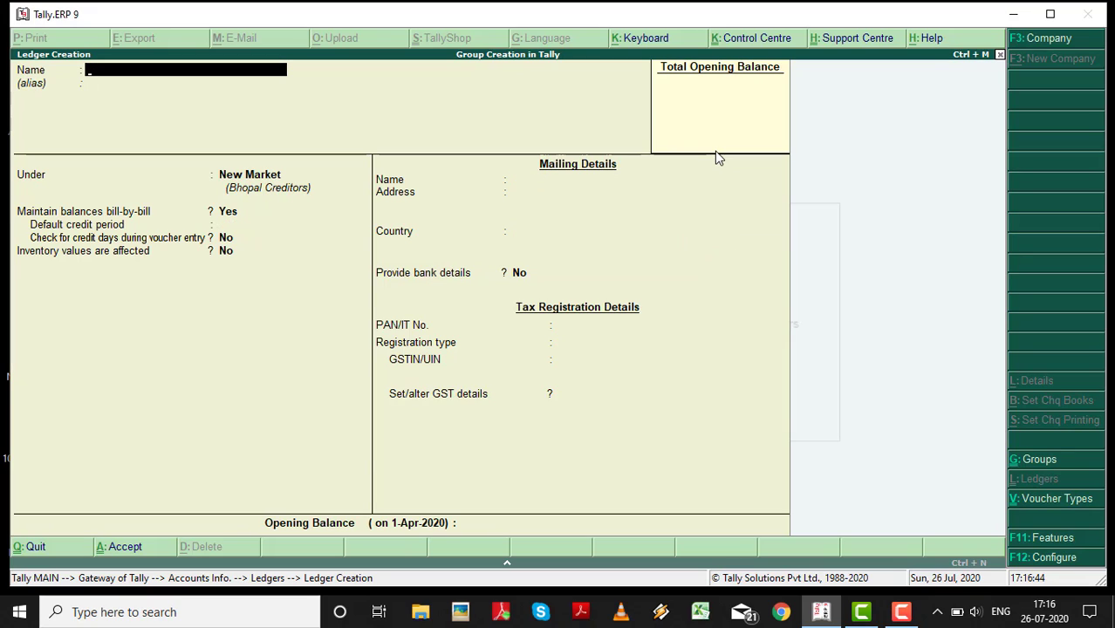
# Name the next ledger Mr.B, place it under the Vijay Nagar group and keep bill-by-bill balances
pyautogui.write('Mr.B')
pyautogui.press('Return')
pyautogui.press('Return')
pyautogui.write('Vij')
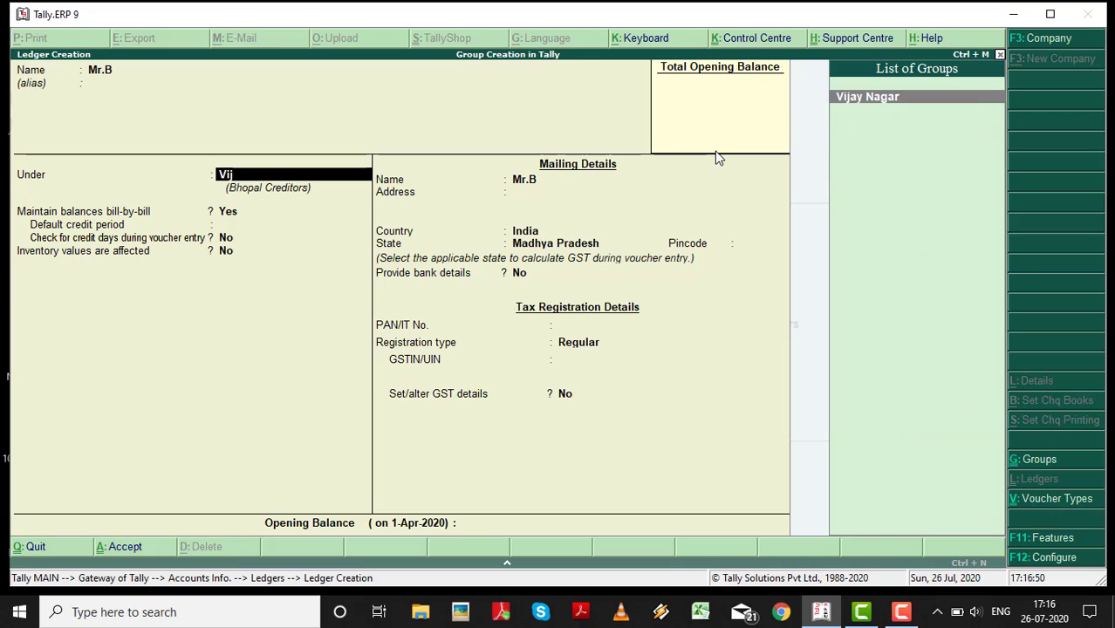
pyautogui.press('Return')
pyautogui.press('Return')
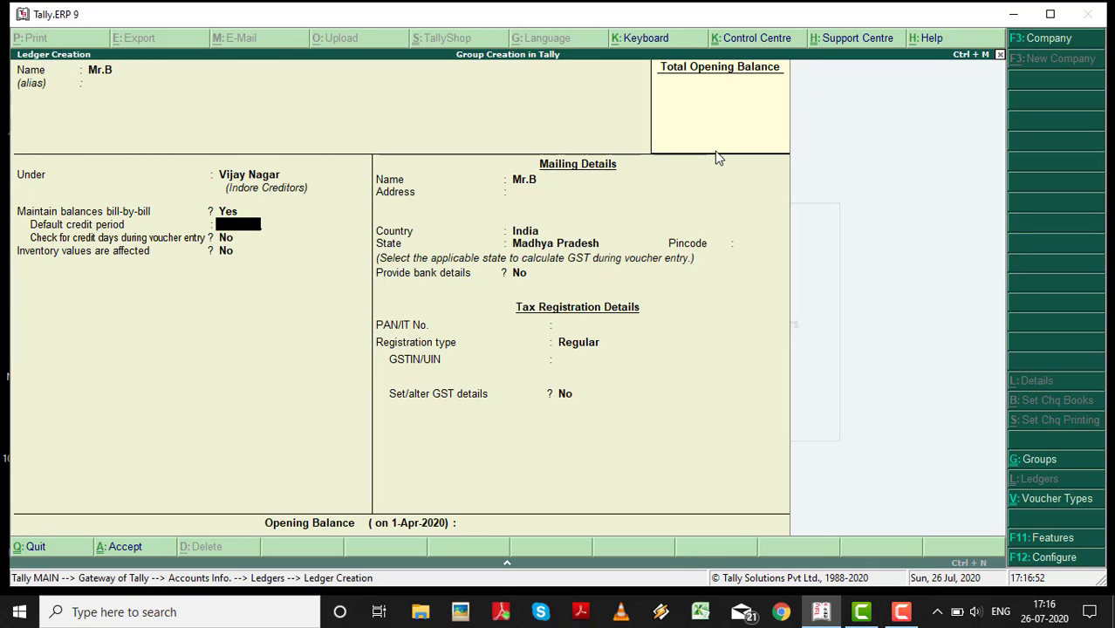
# Set Mr.B's default credit period to 25 days, keep the remaining defaults with GSTIN/UIN blank, and save the ledger
pyautogui.write('25')
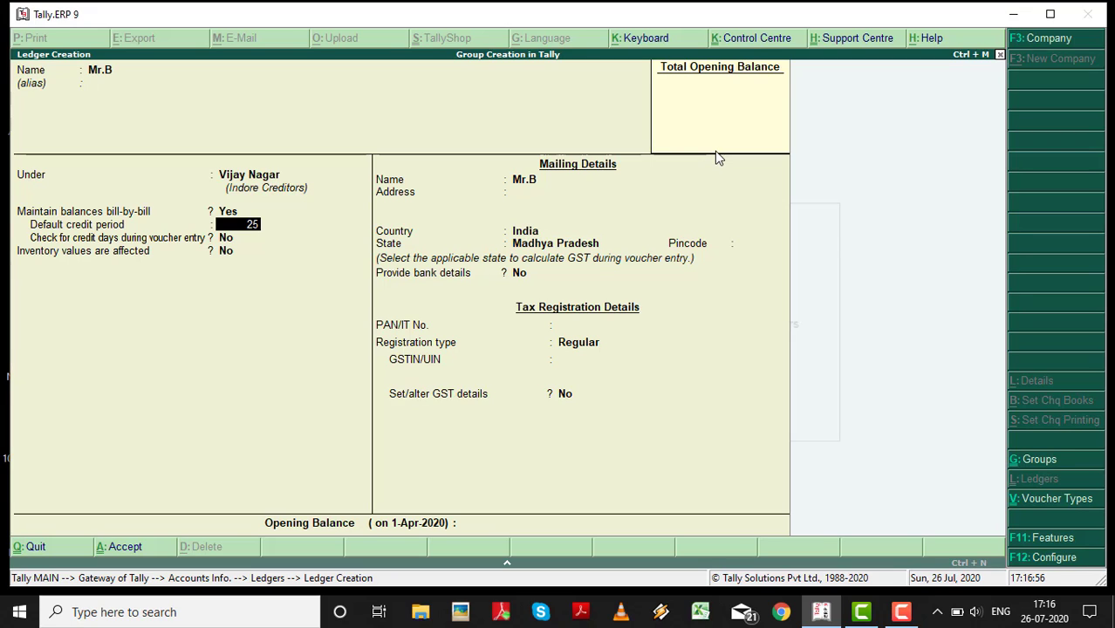
pyautogui.press('Return')
pyautogui.press('Return')
pyautogui.press('Return')
pyautogui.press('Return')
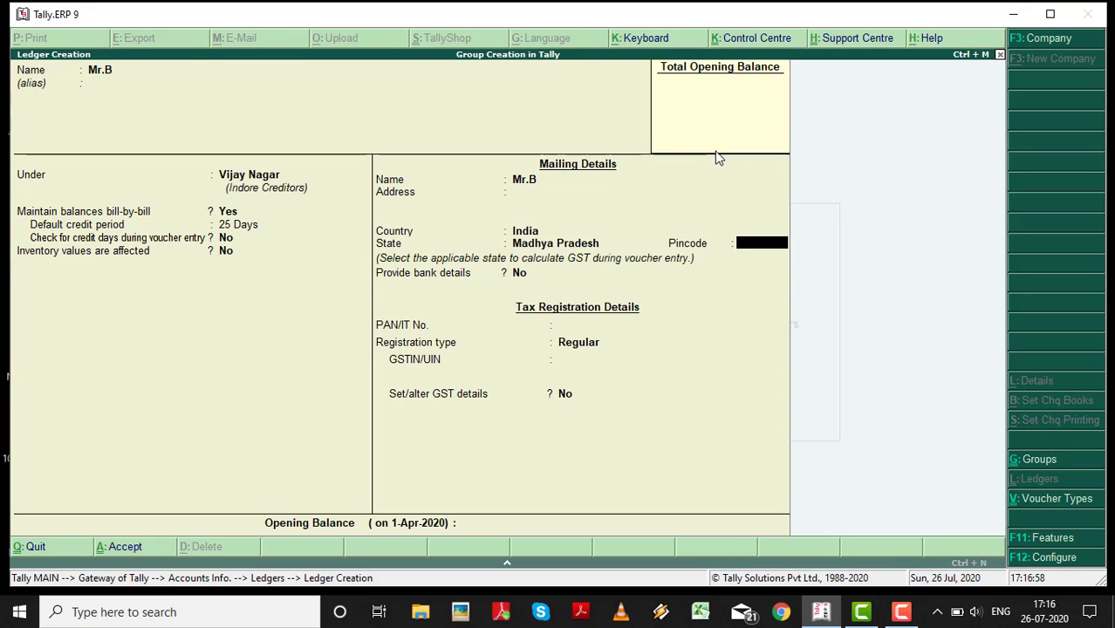
pyautogui.press('Return')
pyautogui.press('Return')
pyautogui.press('Return')
pyautogui.press('Return')
pyautogui.press('Return')
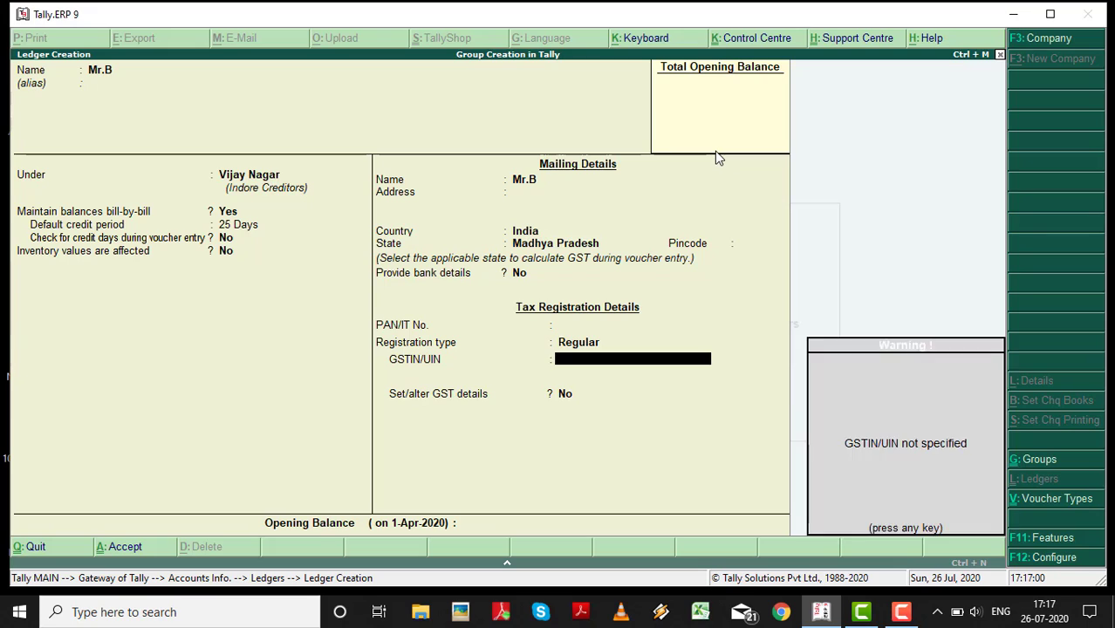
pyautogui.press('Return')
pyautogui.press('Return')
pyautogui.press('Return')
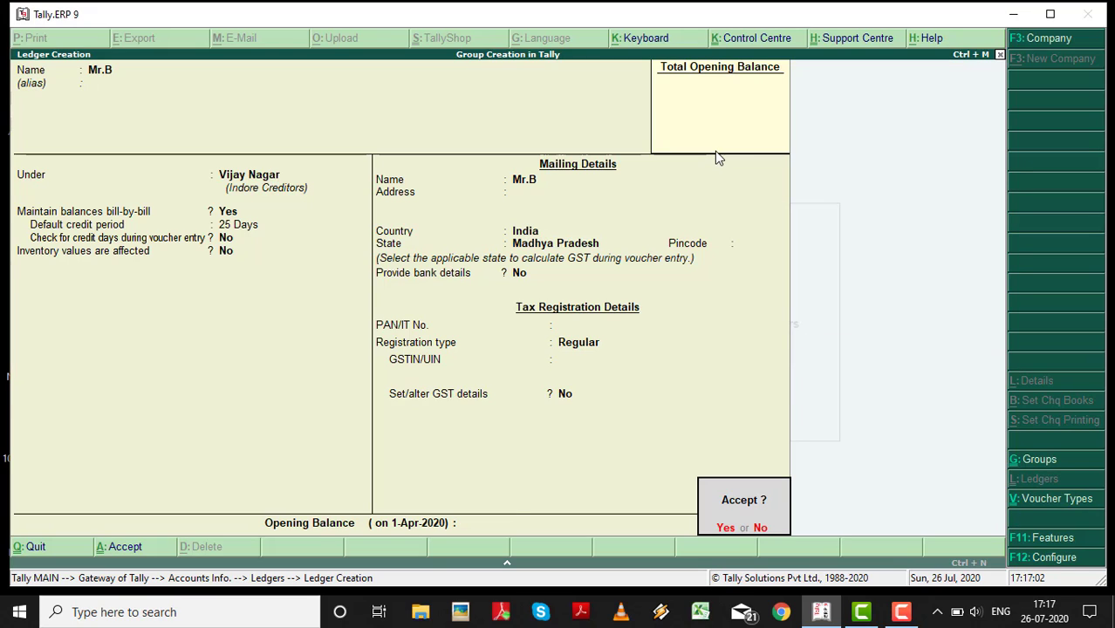
pyautogui.press('Return')
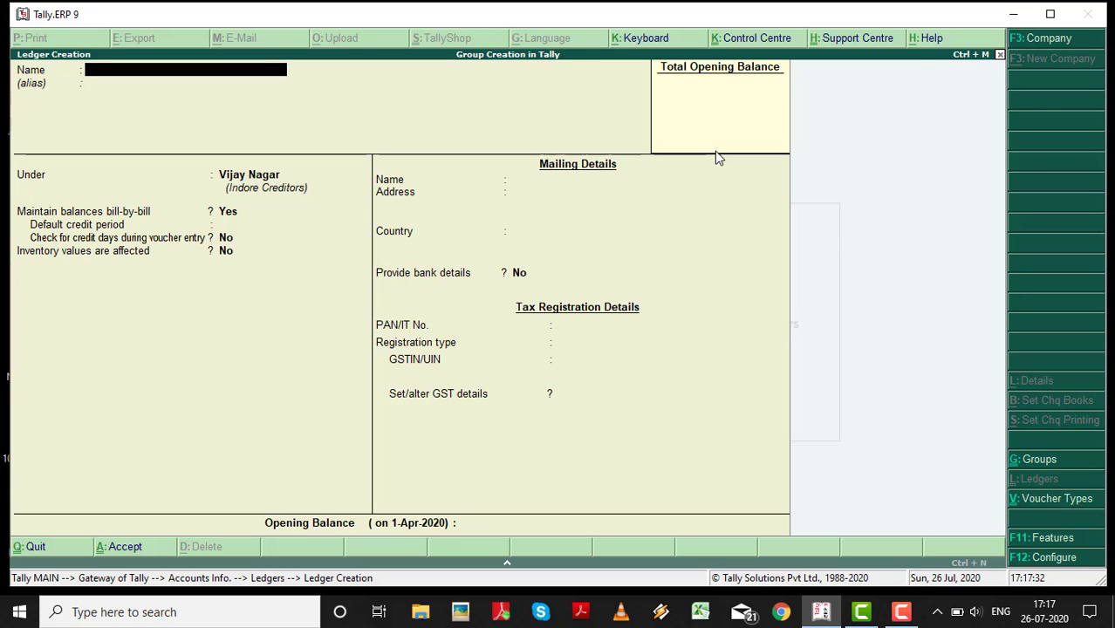
# Leave ledger creation and start a purchase entry in voucher mode, leaving the supplier invoice number and date blank
pyautogui.press('Escape')
pyautogui.press('Return')
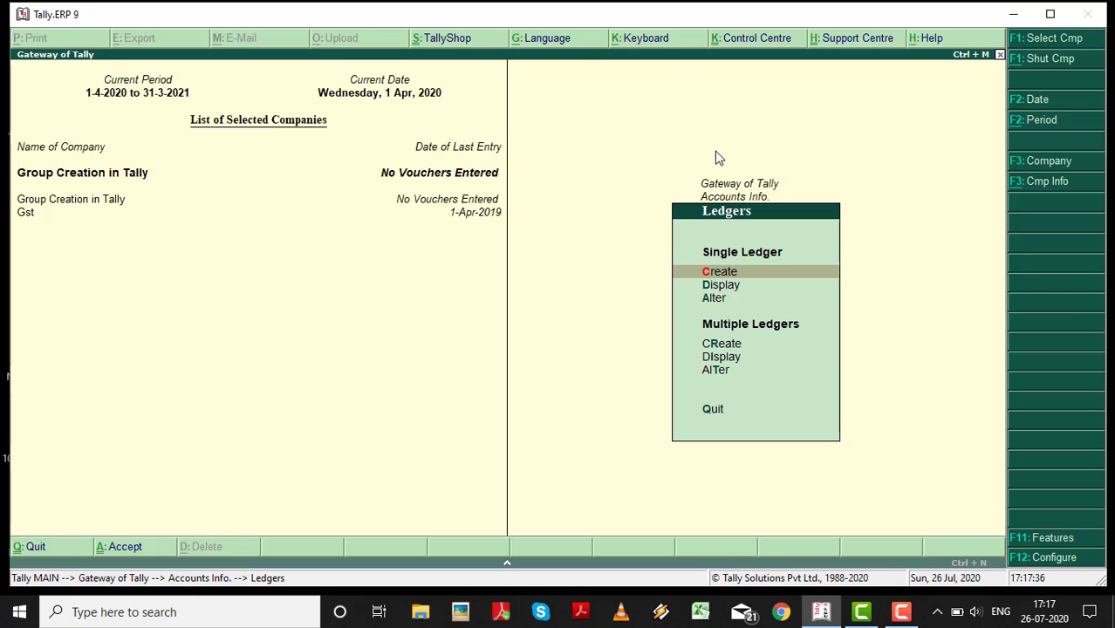
pyautogui.press('Escape')
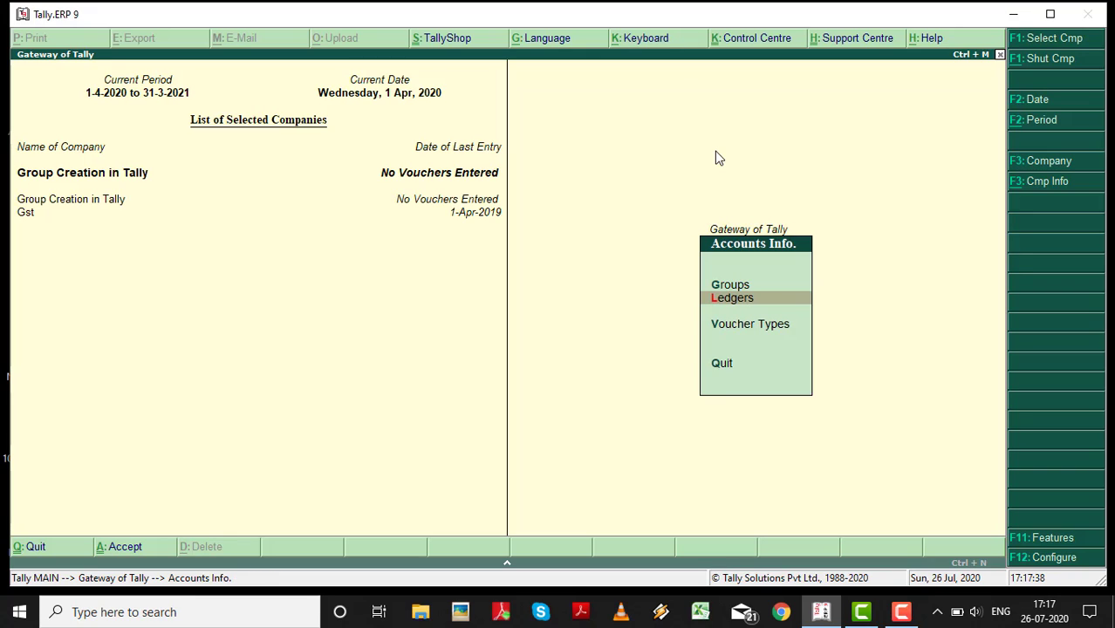
pyautogui.press('Escape')
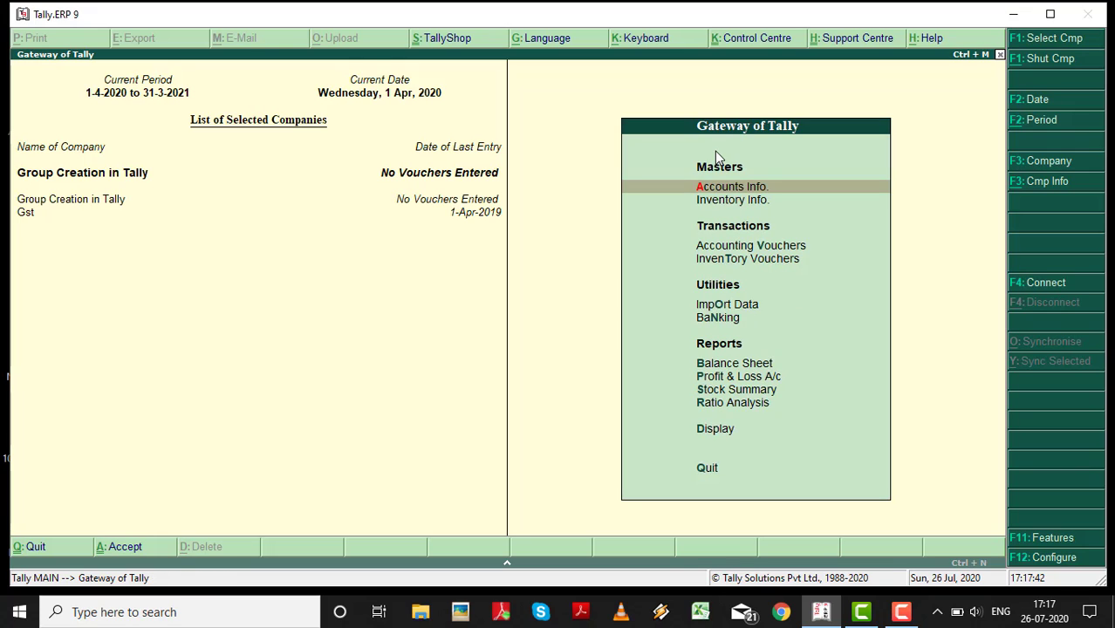
pyautogui.press('Down')
pyautogui.press('Down')
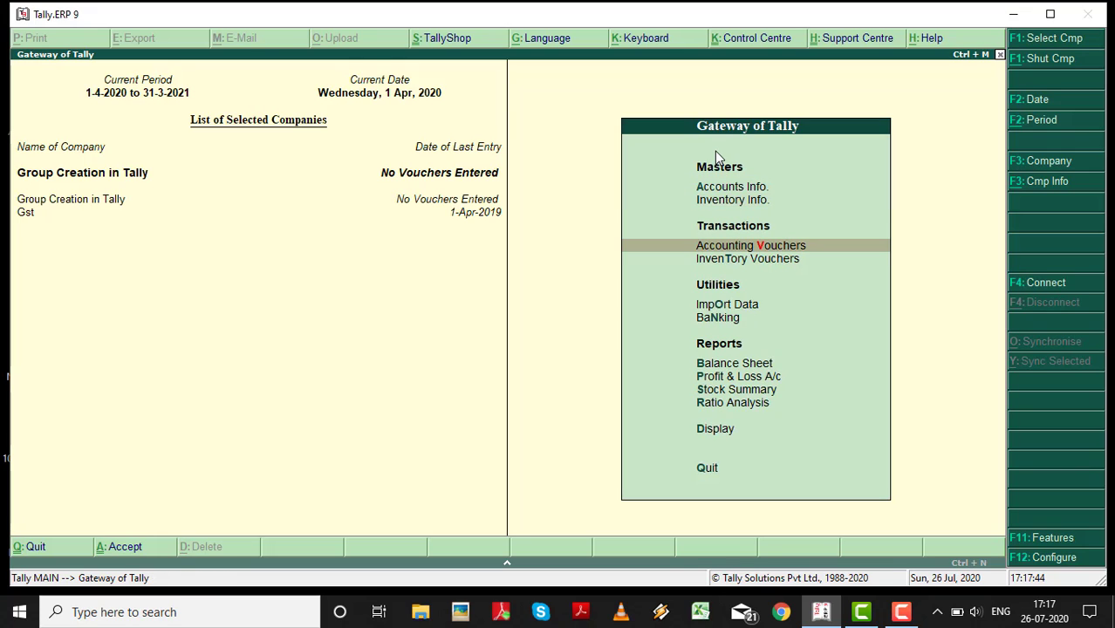
pyautogui.press('Return')
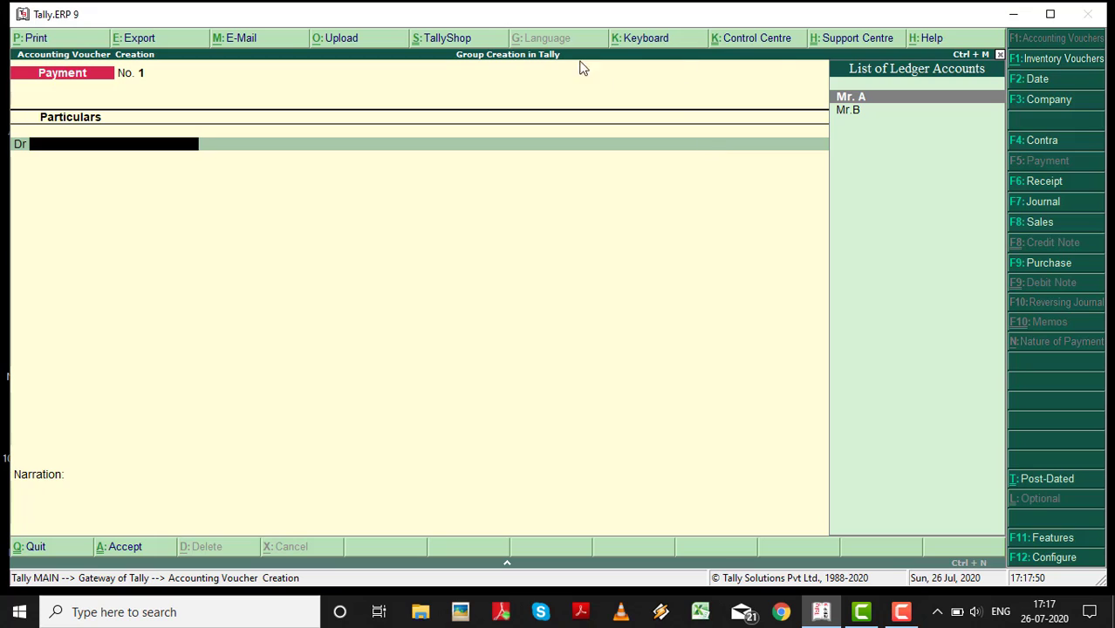
pyautogui.click(1047, 266)
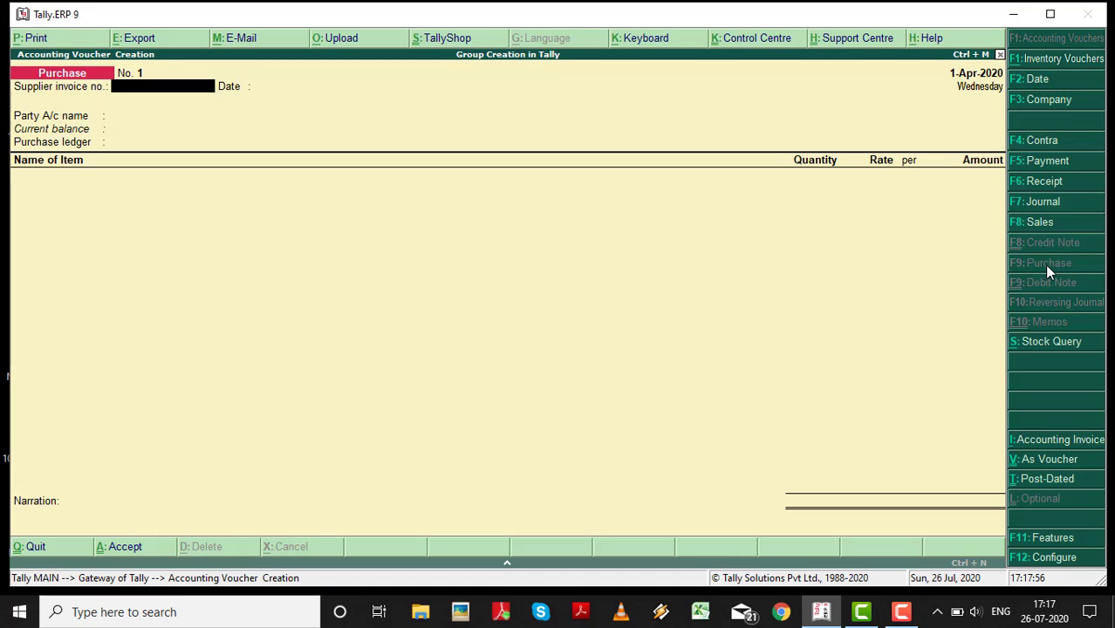
pyautogui.hotkey('ctrl', 'v')
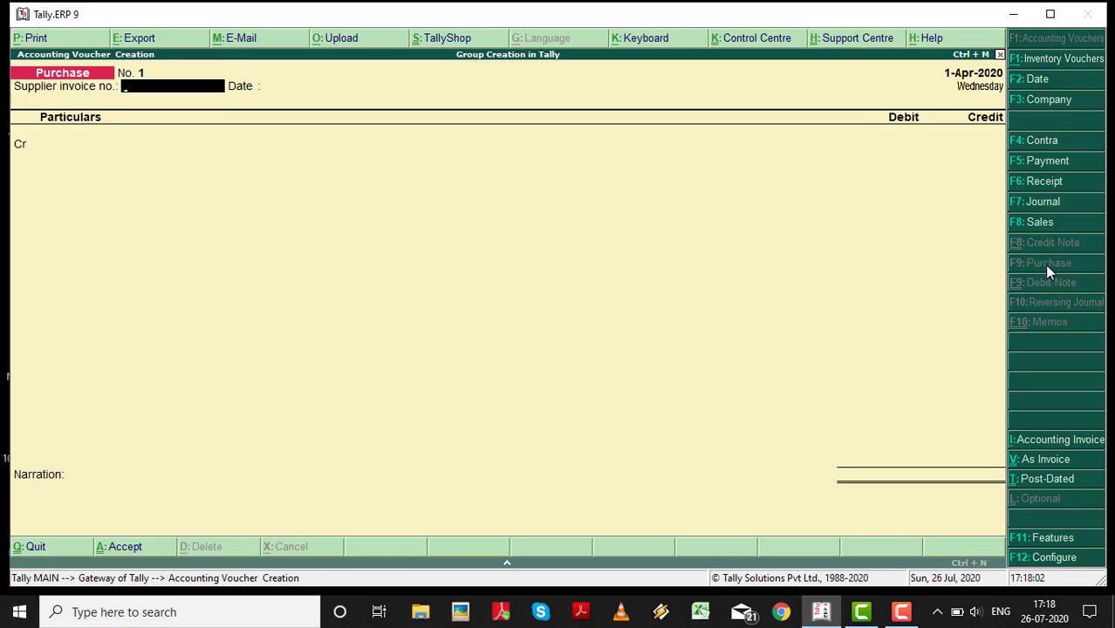
pyautogui.press('Return')
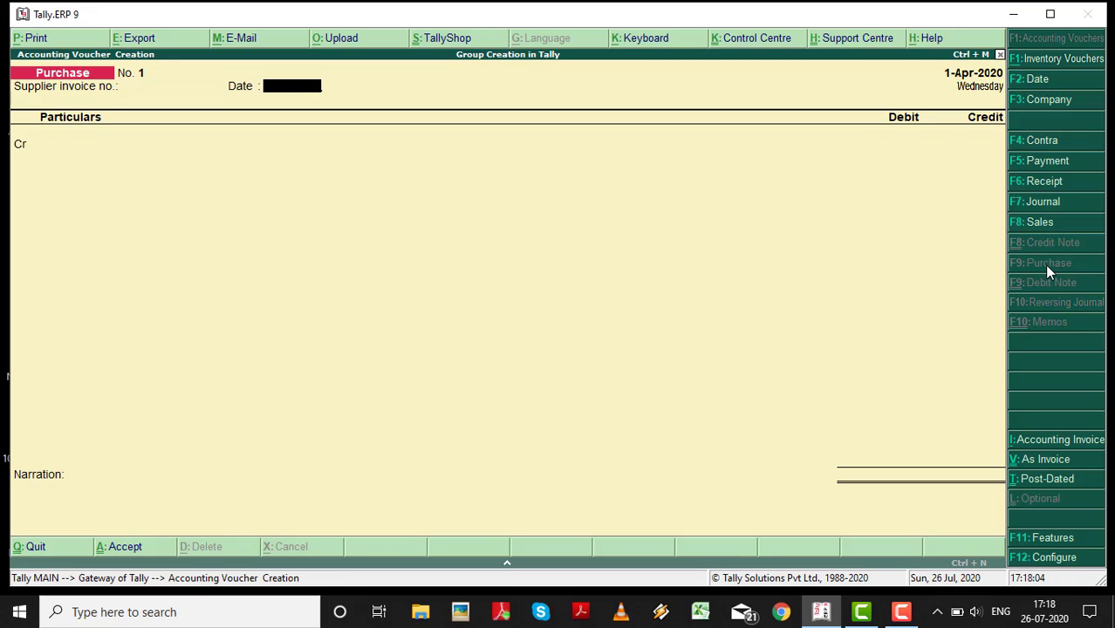
pyautogui.press('Return')
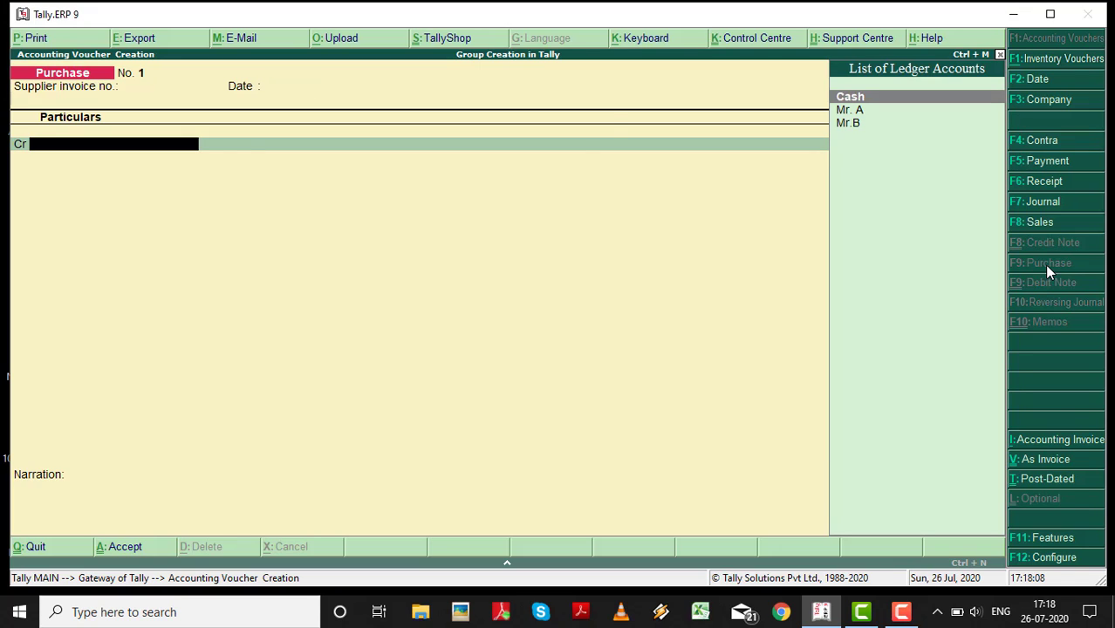
# From within the voucher, start a new ledger named Purchase A/c under the Purchase Accounts group
pyautogui.hotkey('alt', 'c')
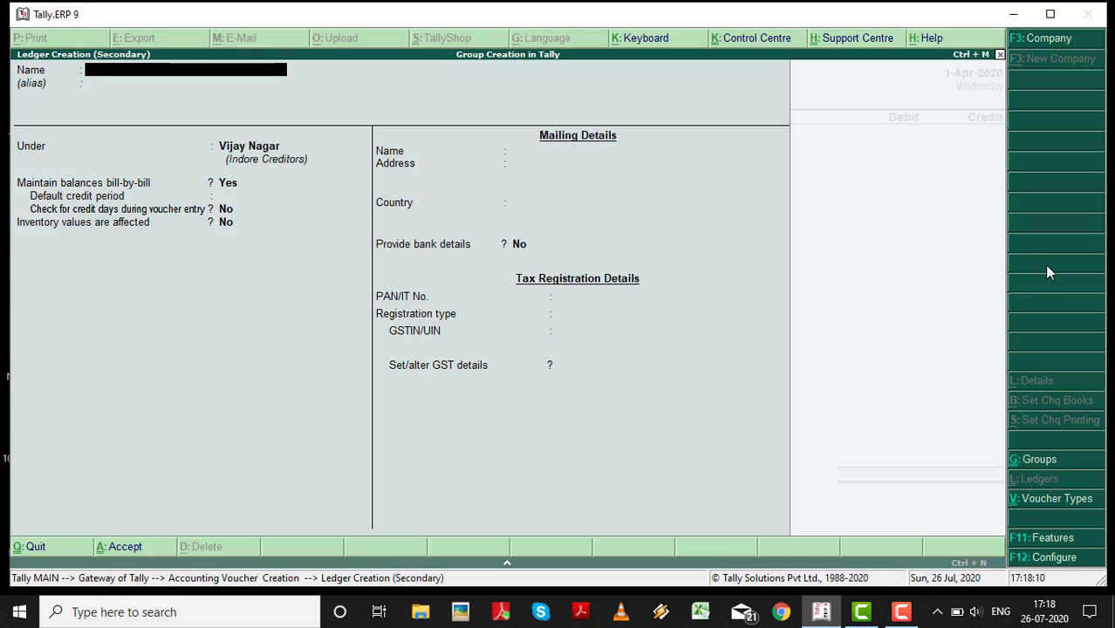
pyautogui.write('P')
pyautogui.write('urchase A/c')
pyautogui.press('Return')
pyautogui.press('Return')
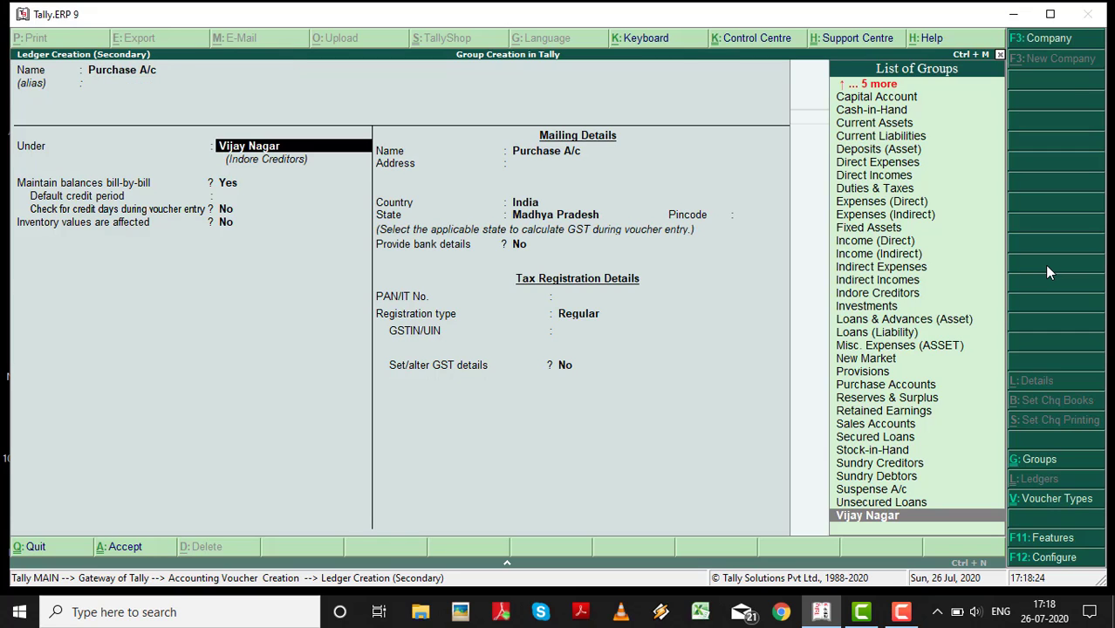
pyautogui.write('Pur')
pyautogui.press('Return')
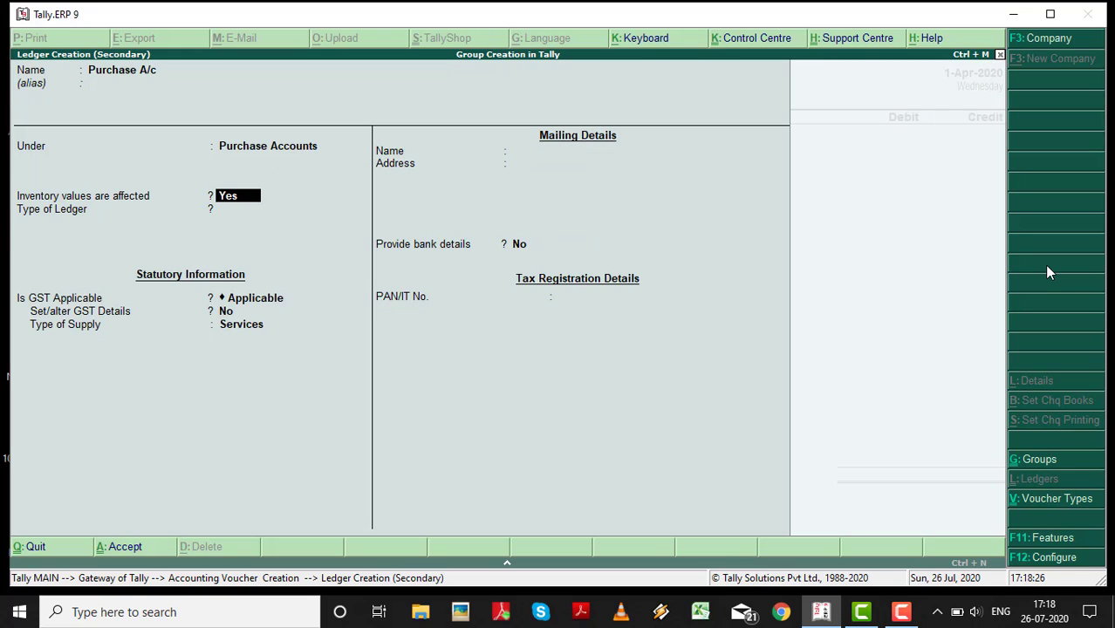
# Set Purchase A/c so inventory values are not affected, keep the remaining defaults, and save the ledger
pyautogui.write('n')
pyautogui.press('Return')
pyautogui.press('Return')
pyautogui.press('Return')
pyautogui.press('Return')
pyautogui.press('Return')
pyautogui.press('Return')
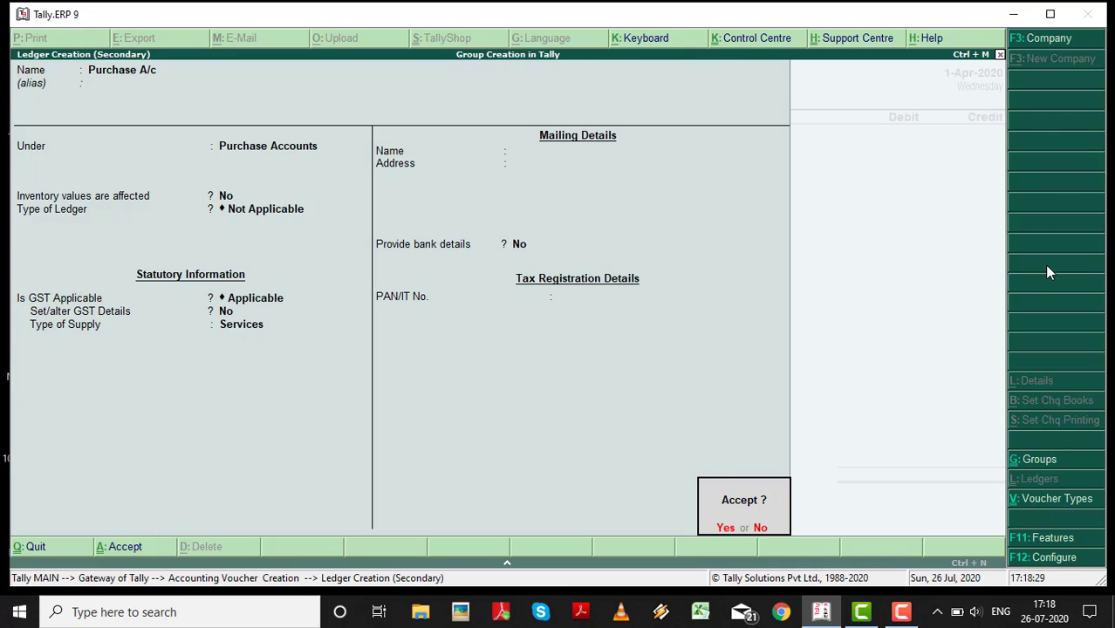
pyautogui.press('Return')
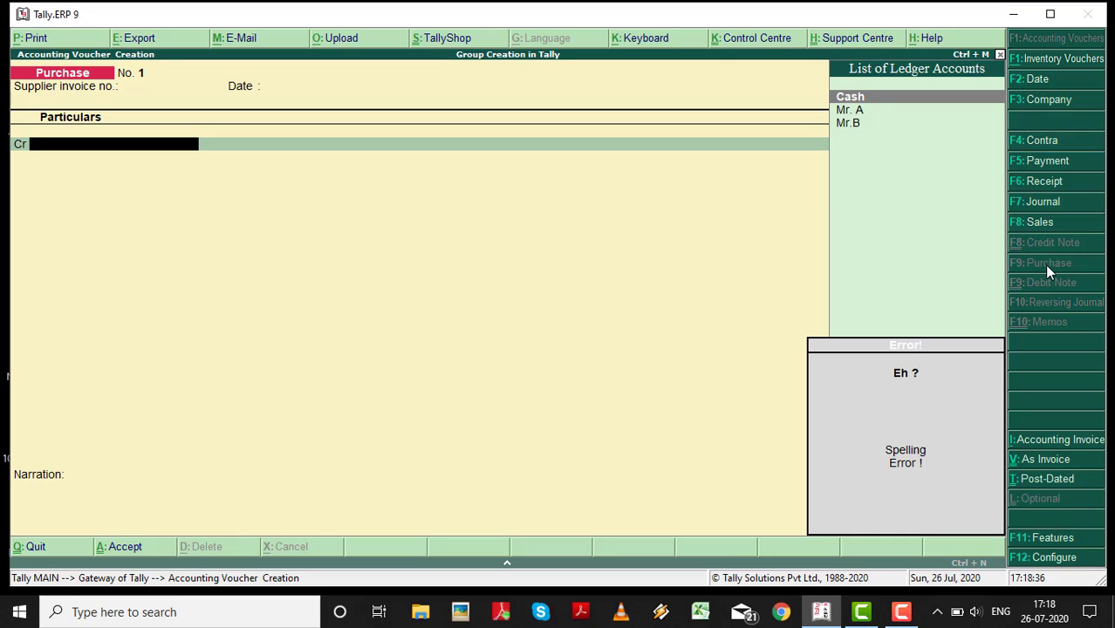
# Credit Mr. A with 30,000 in the purchase voucher, keeping the address blank and the default state in the supplier's details
pyautogui.press('Down')
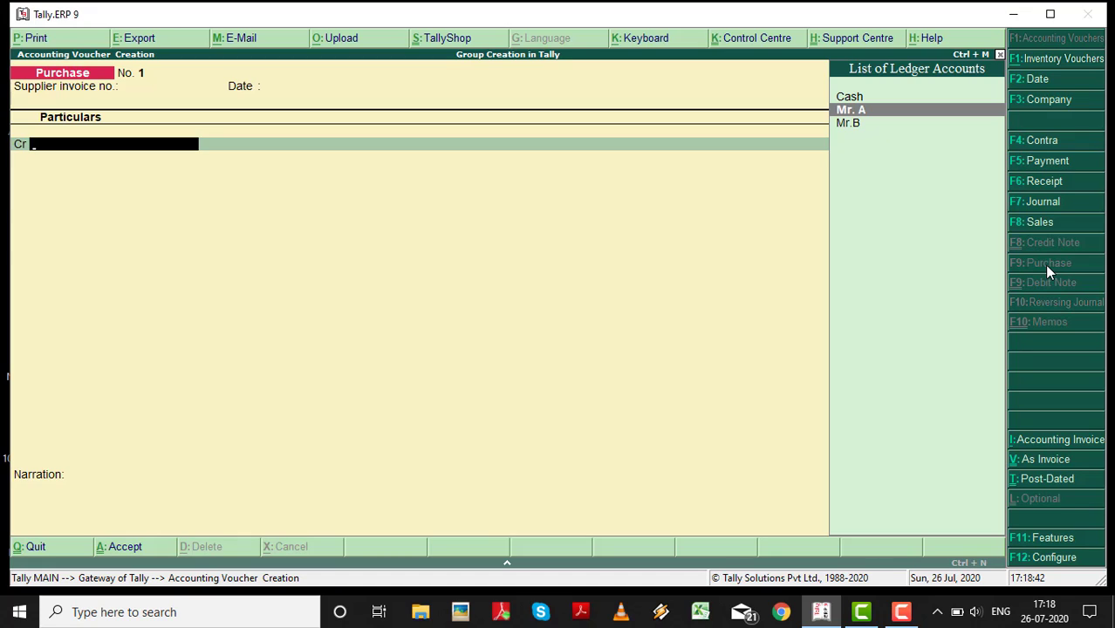
pyautogui.press('Return')
pyautogui.press('Return')
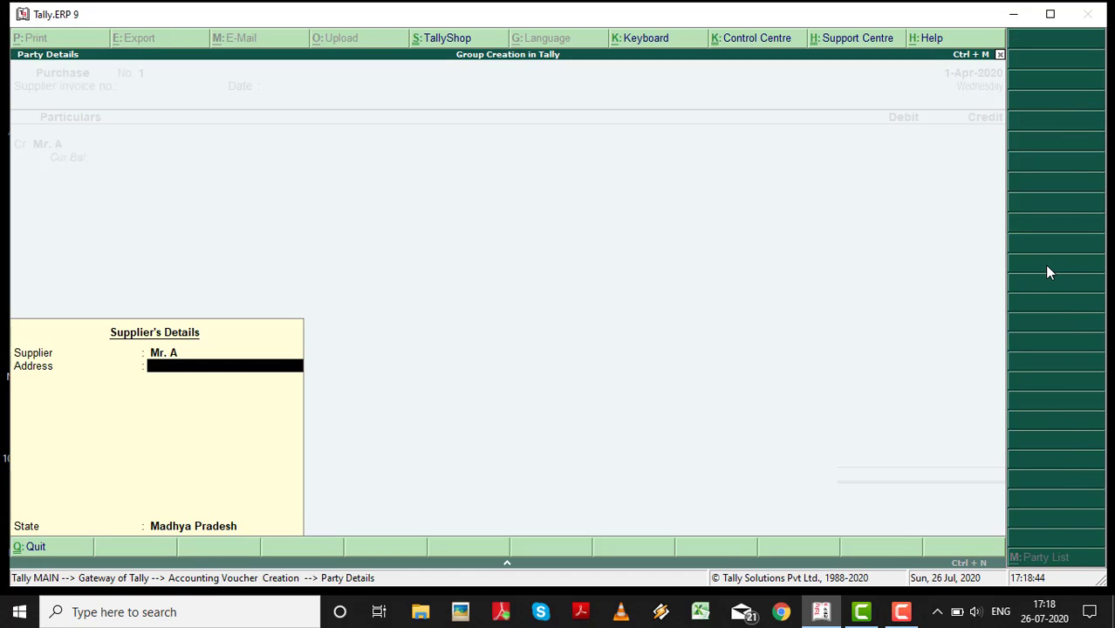
pyautogui.press('Return')
pyautogui.press('Return')
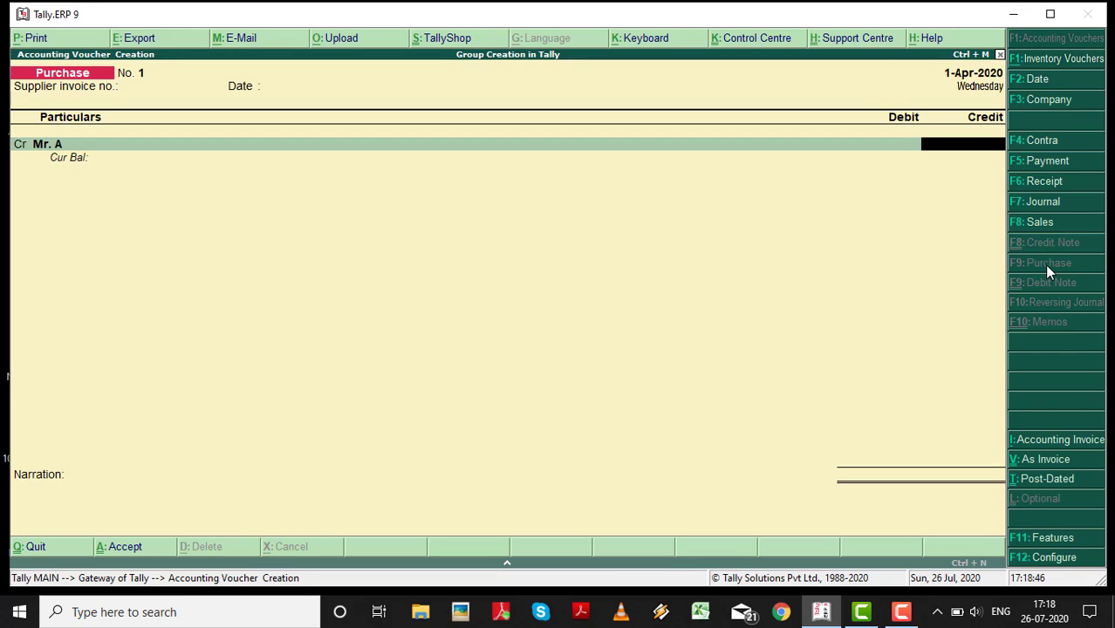
pyautogui.write('30000')
pyautogui.press('Return')
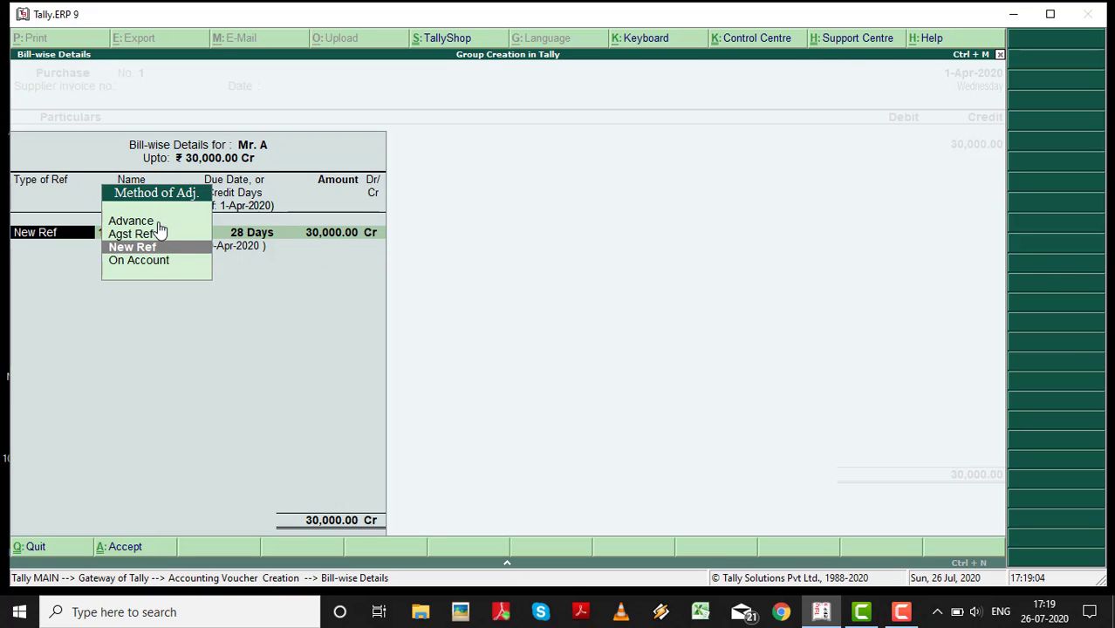
# Review the adjustment methods Advance, Agst Ref, New Ref and On Account for Mr. A's bill
pyautogui.press('Up')
pyautogui.press('Up')
pyautogui.press('Down')
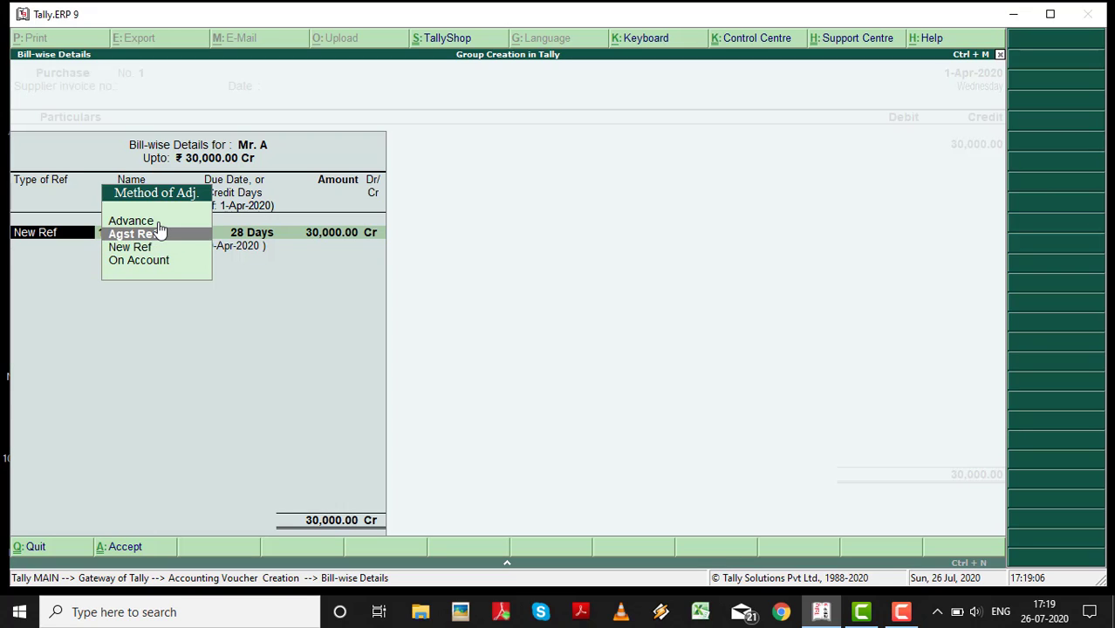
pyautogui.press('Down')
pyautogui.press('Down')
pyautogui.press('Up')
pyautogui.press('Up')
pyautogui.press('Up')
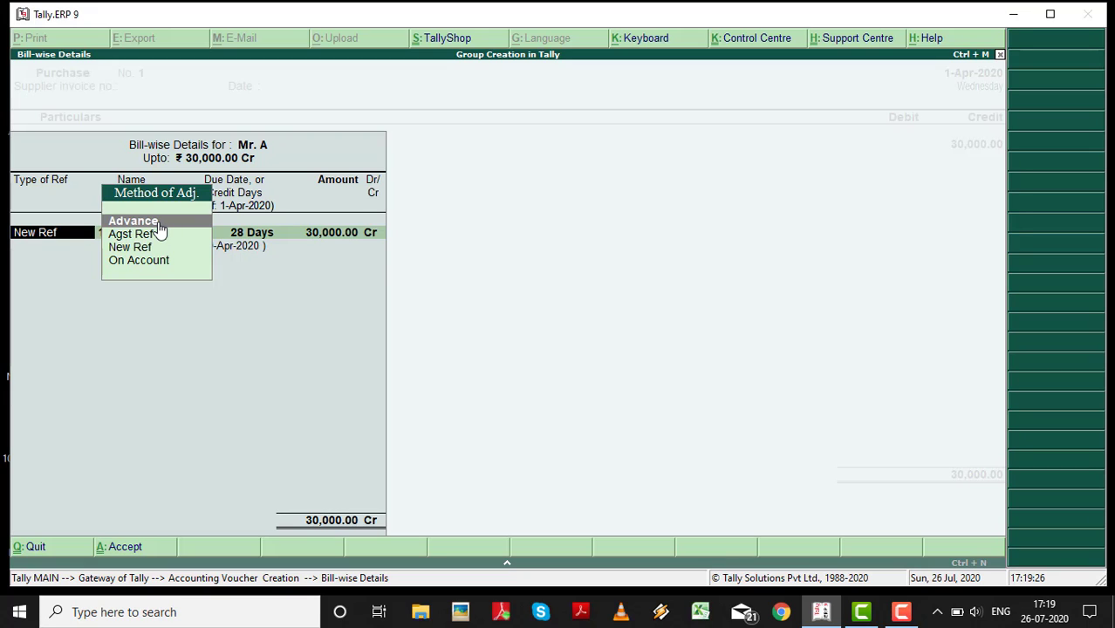
pyautogui.press('Down')
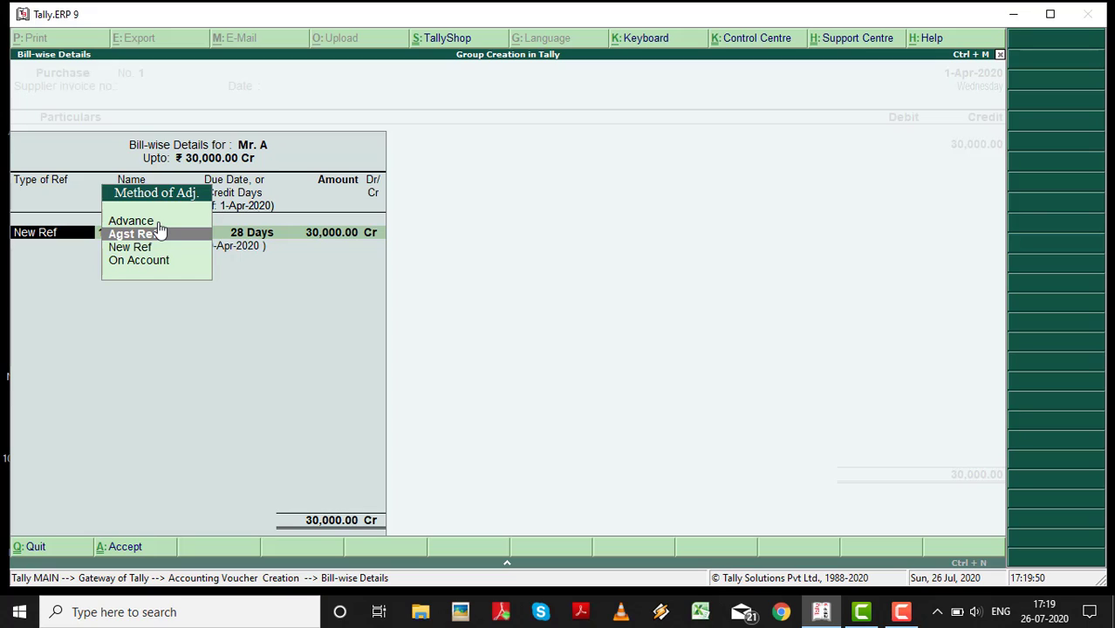
pyautogui.press('Down')
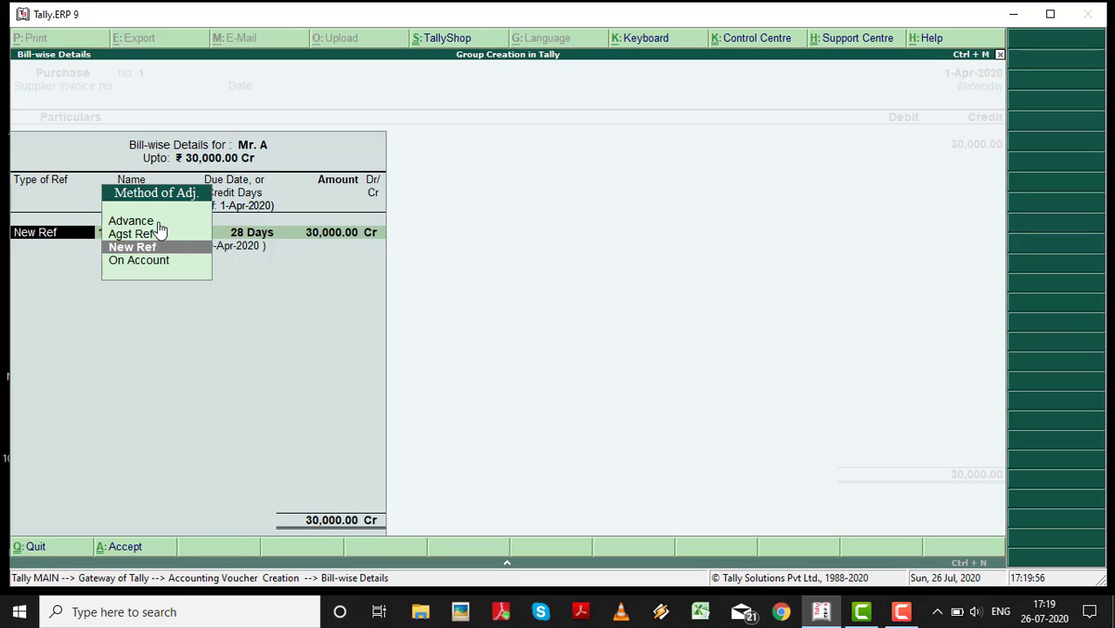
pyautogui.press('Down')
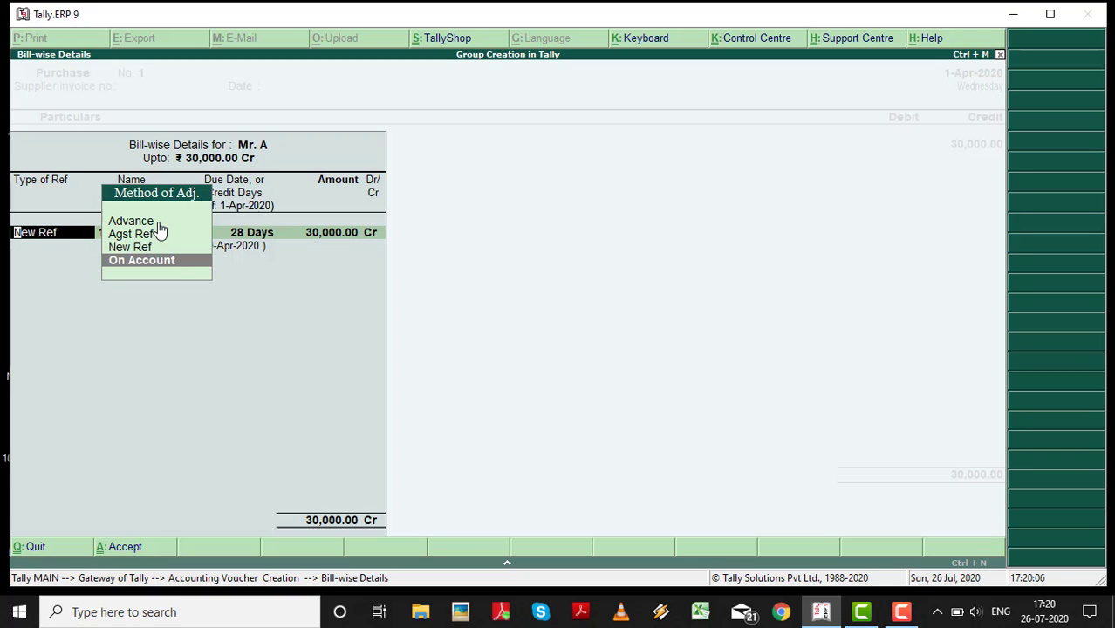
pyautogui.press('Up')
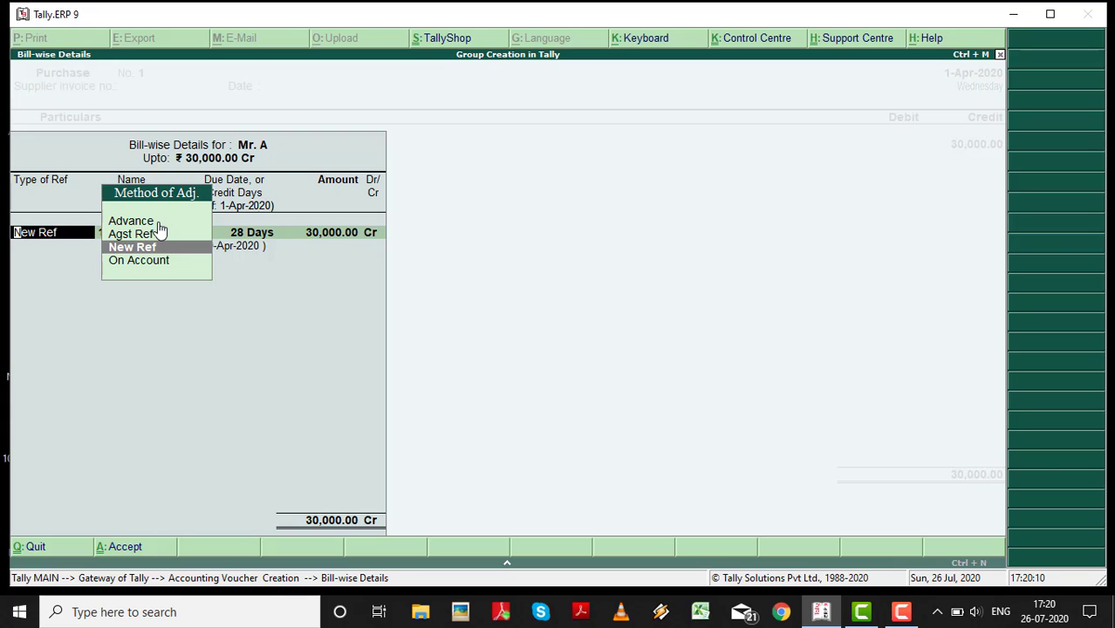
# Record Mr. A's 30,000 credit as New Ref 1 with the default 28-day credit period
pyautogui.press('Return')
pyautogui.press('Return')
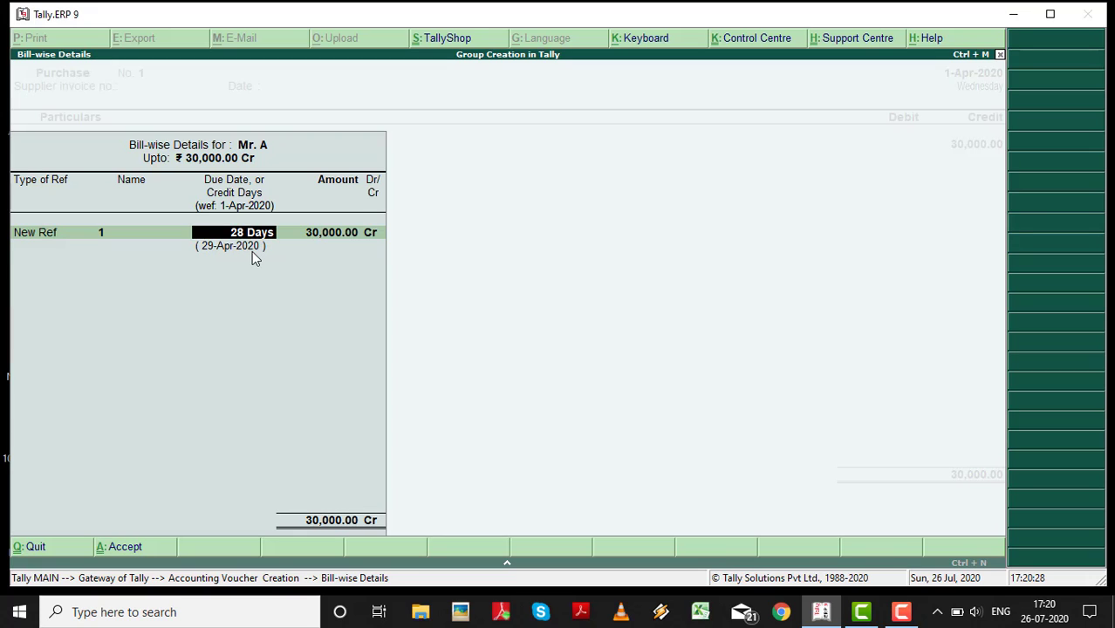
pyautogui.press('Return')
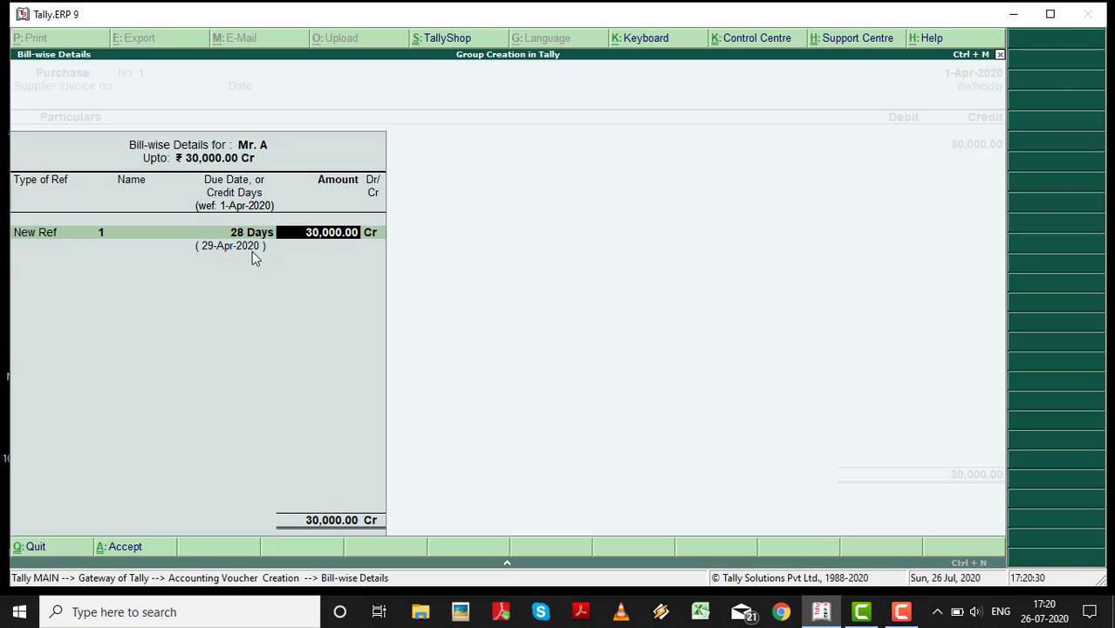
pyautogui.press('Return')
pyautogui.press('Return')
# Debit Purchase A/c with 30,000, leave the narration blank and save the purchase voucher
pyautogui.press('Return')
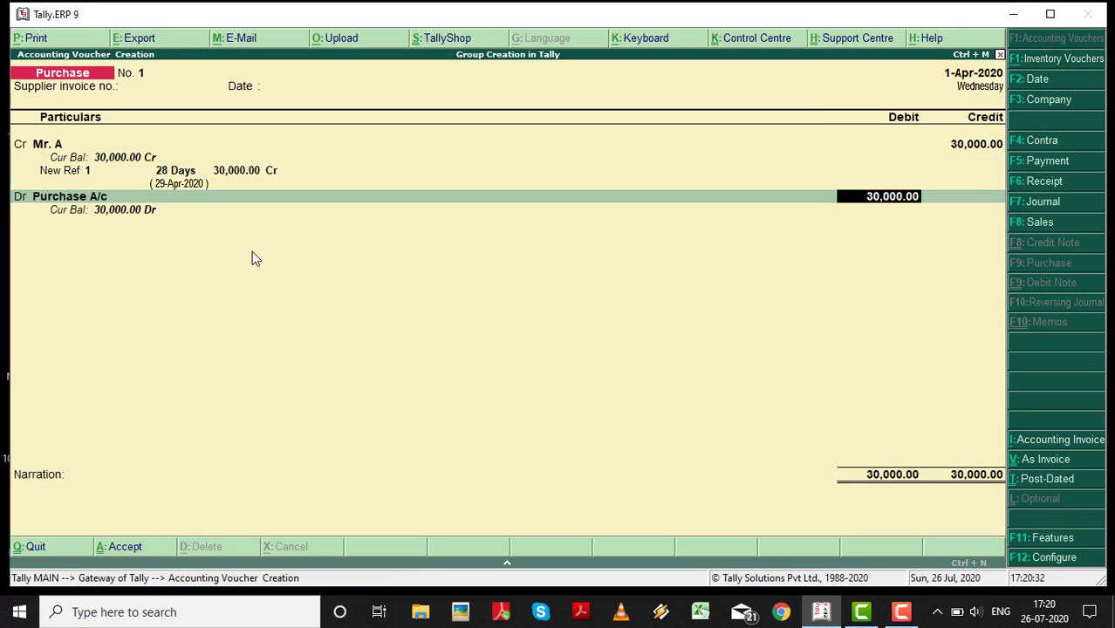
pyautogui.press('Return')
pyautogui.press('Return')
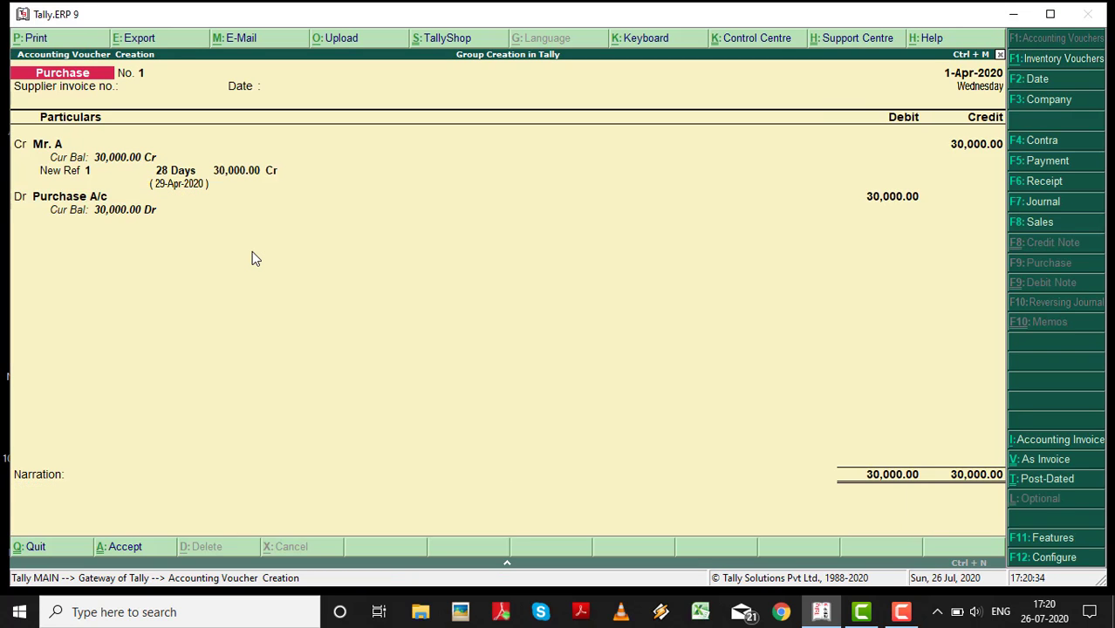
pyautogui.press('Return')
pyautogui.press('Return')
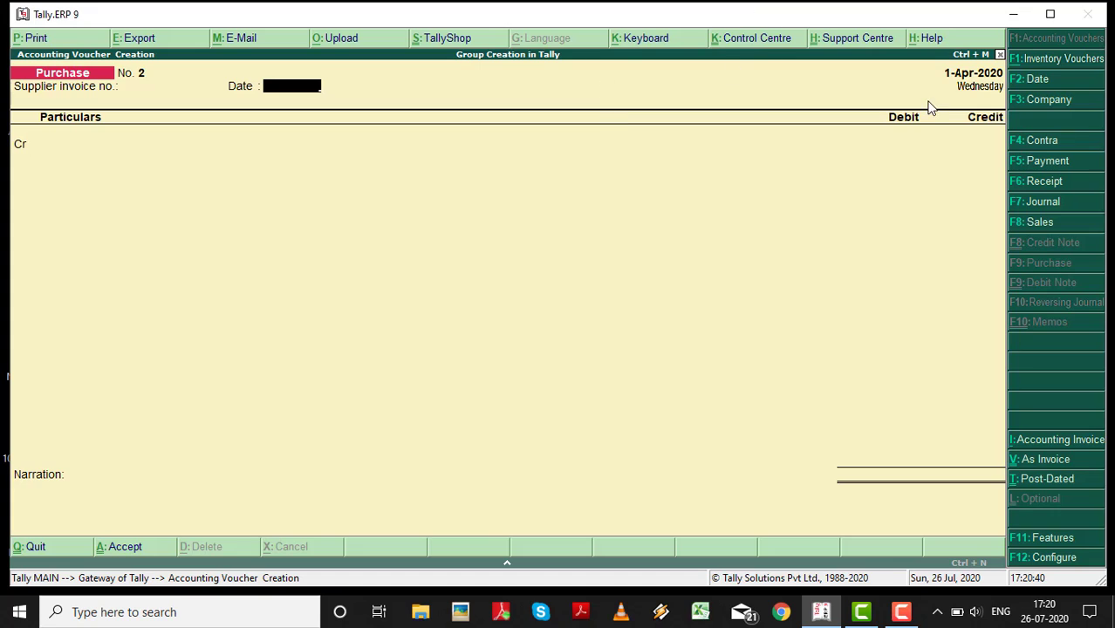
# Set the second purchase voucher's date to 2-4-2020 and leave the supplier invoice number and date blank
pyautogui.click(1038, 80)
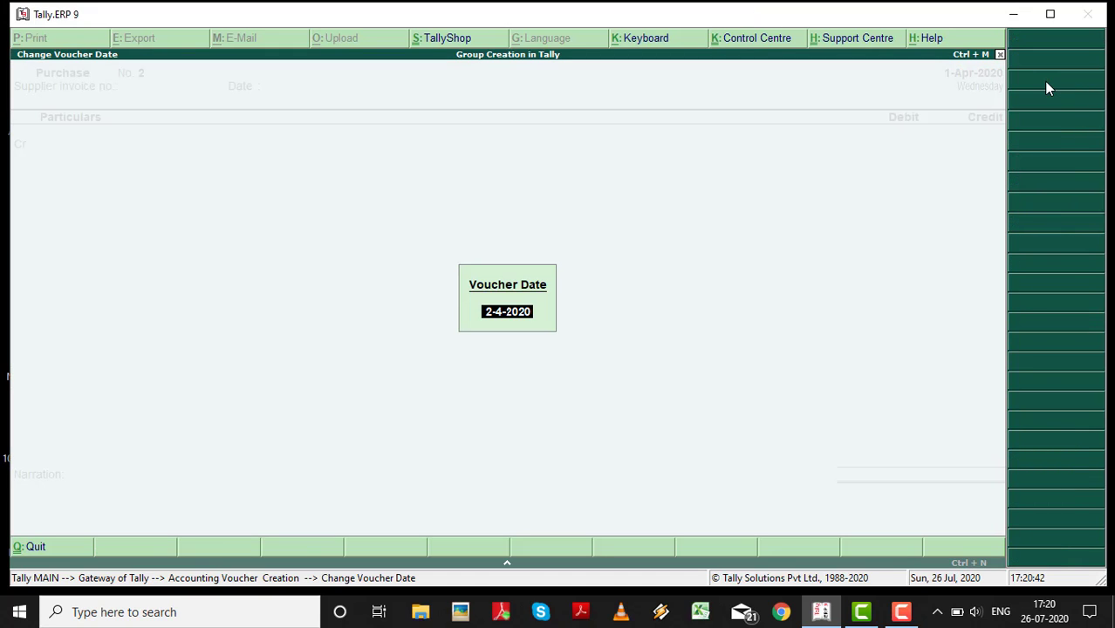
pyautogui.press('Return')
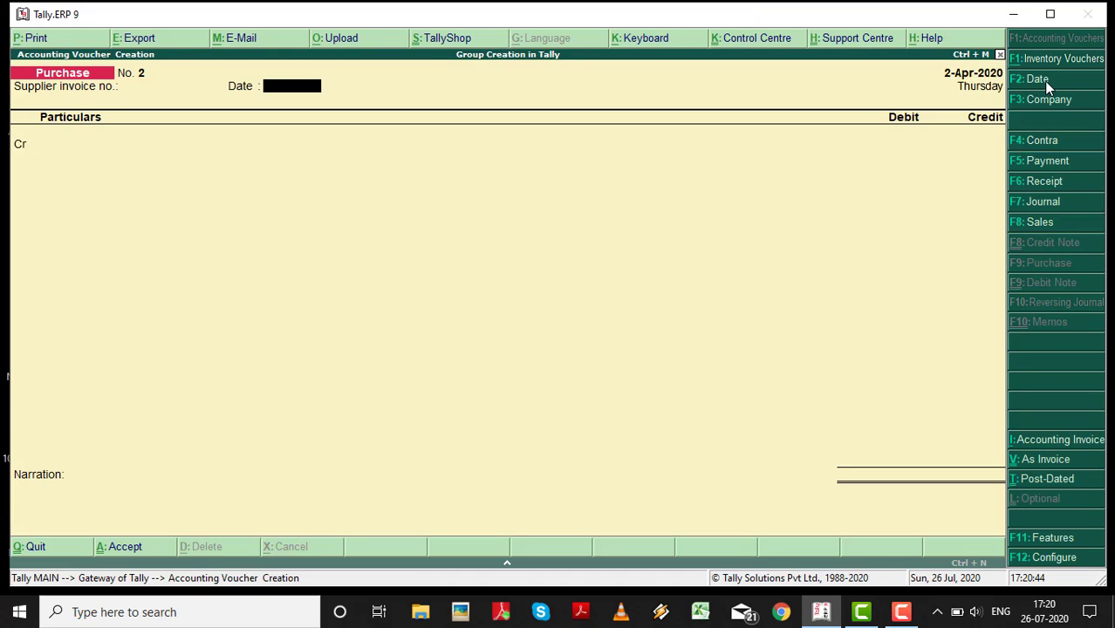
pyautogui.press('Return')
# Credit Mr.B with 40,000 in the second purchase voucher, keeping the default supplier's details
pyautogui.press('Down')
pyautogui.press('Down')
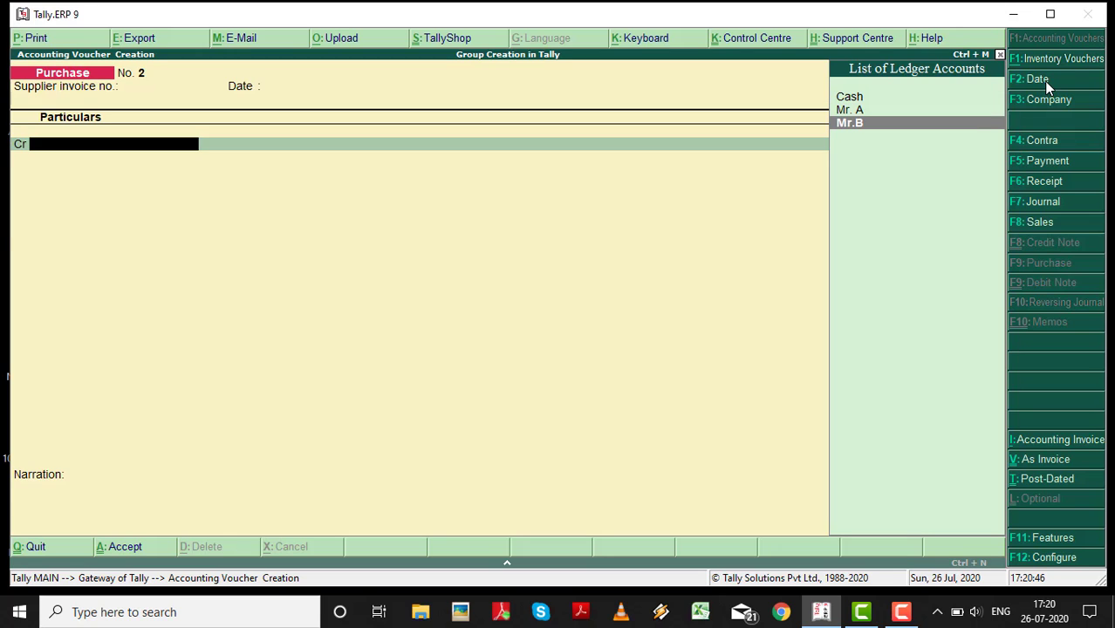
pyautogui.press('Return')
pyautogui.press('Return')
pyautogui.press('Return')
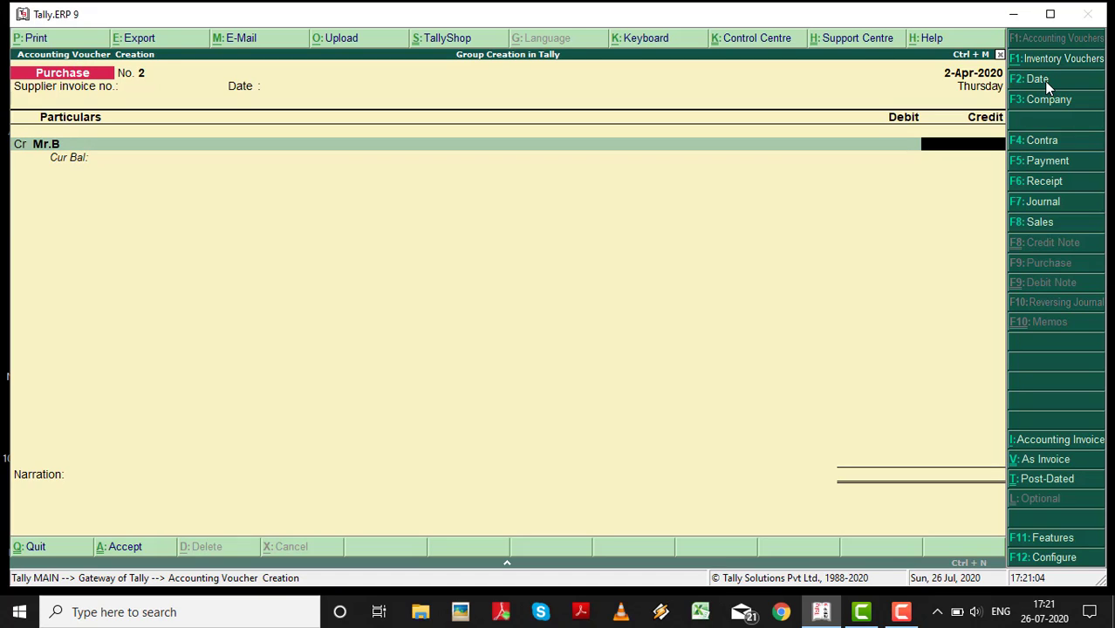
pyautogui.write('40000')
pyautogui.press('Return')
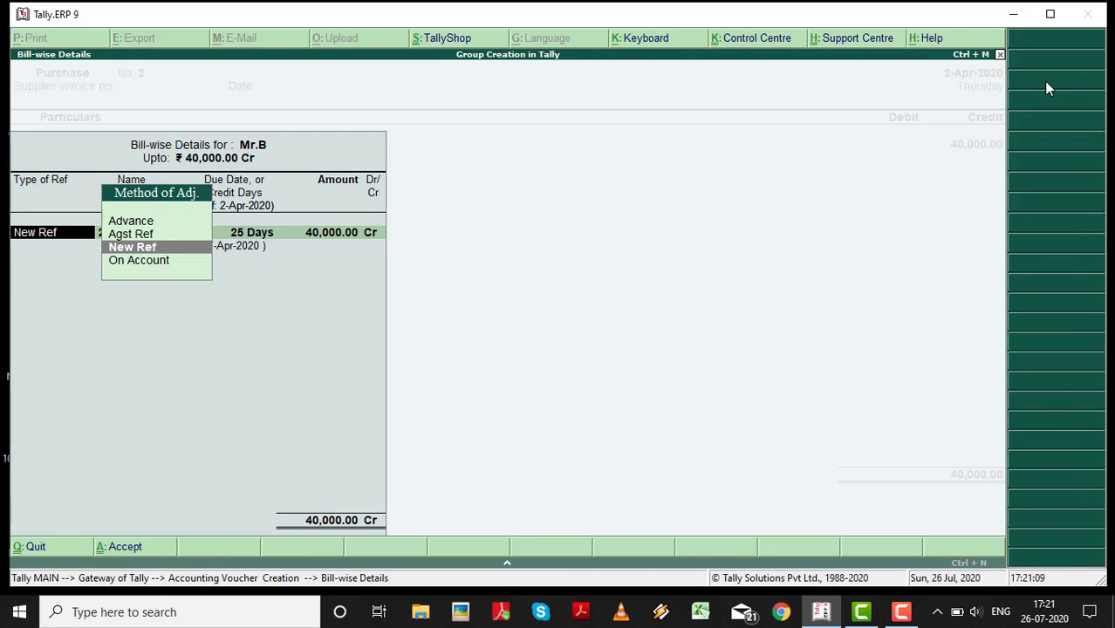
# Record Mr.B's 40,000 credit as New Ref 2 with the default 25-day credit period
pyautogui.press('Return')
pyautogui.press('Return')
pyautogui.press('Return')
pyautogui.press('Return')
pyautogui.press('Return')
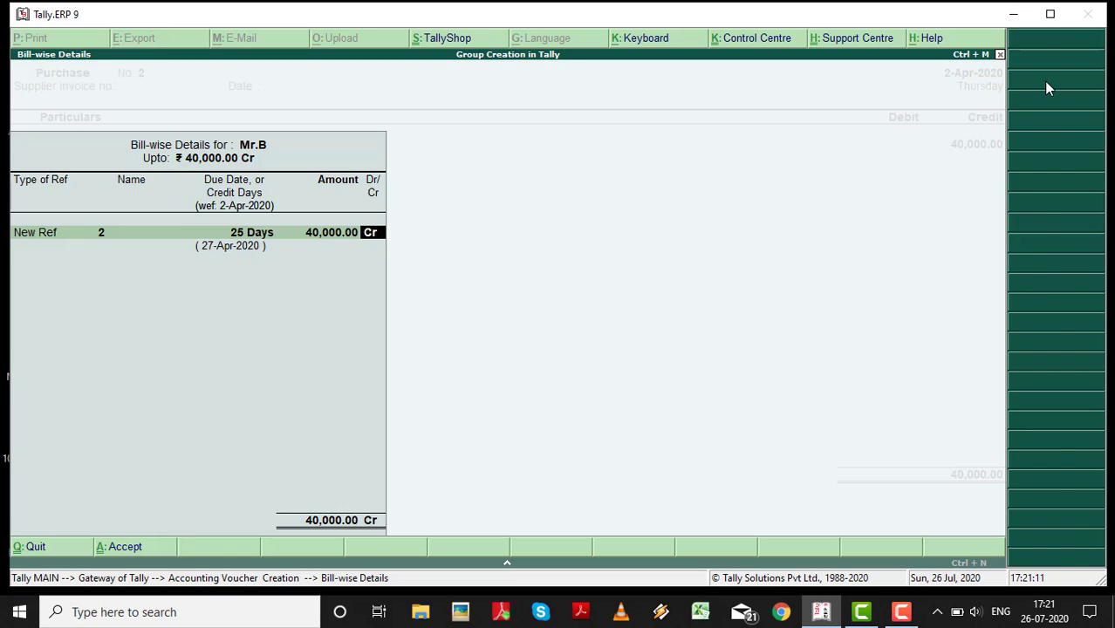
# Debit Purchase A/c with 40,000, leave the narration blank and save the second purchase voucher
pyautogui.press('Return')
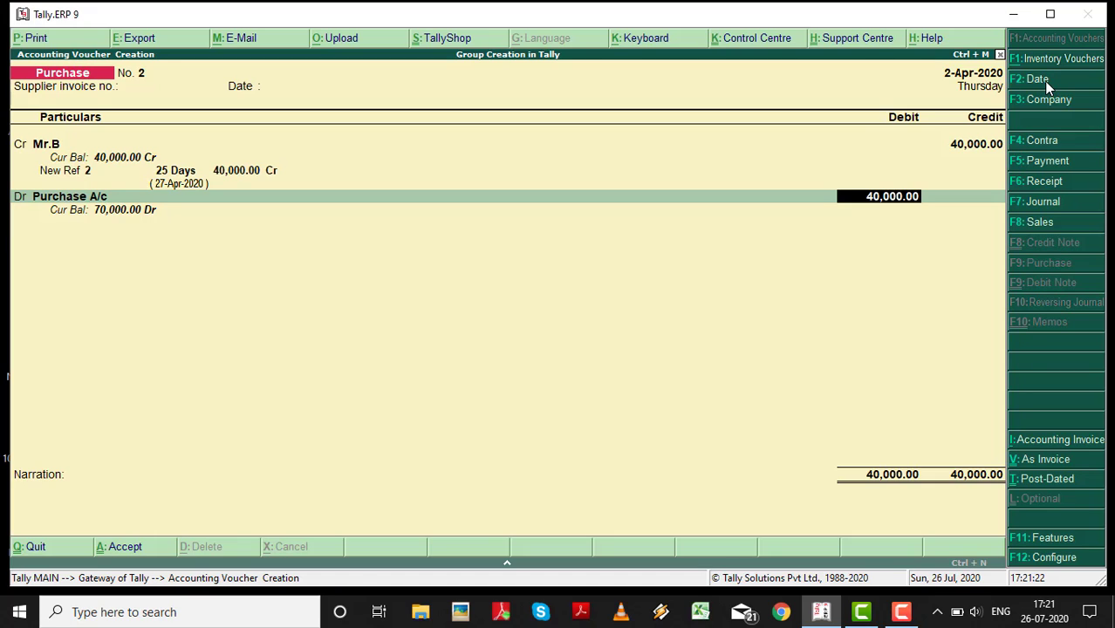
pyautogui.press('Return')
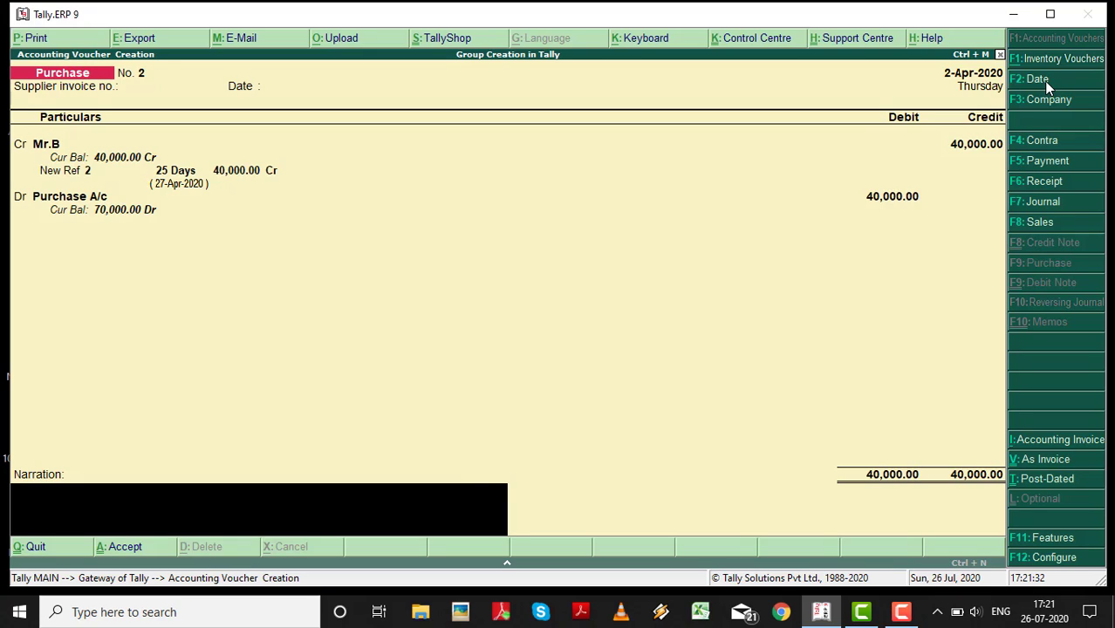
pyautogui.press('Return')
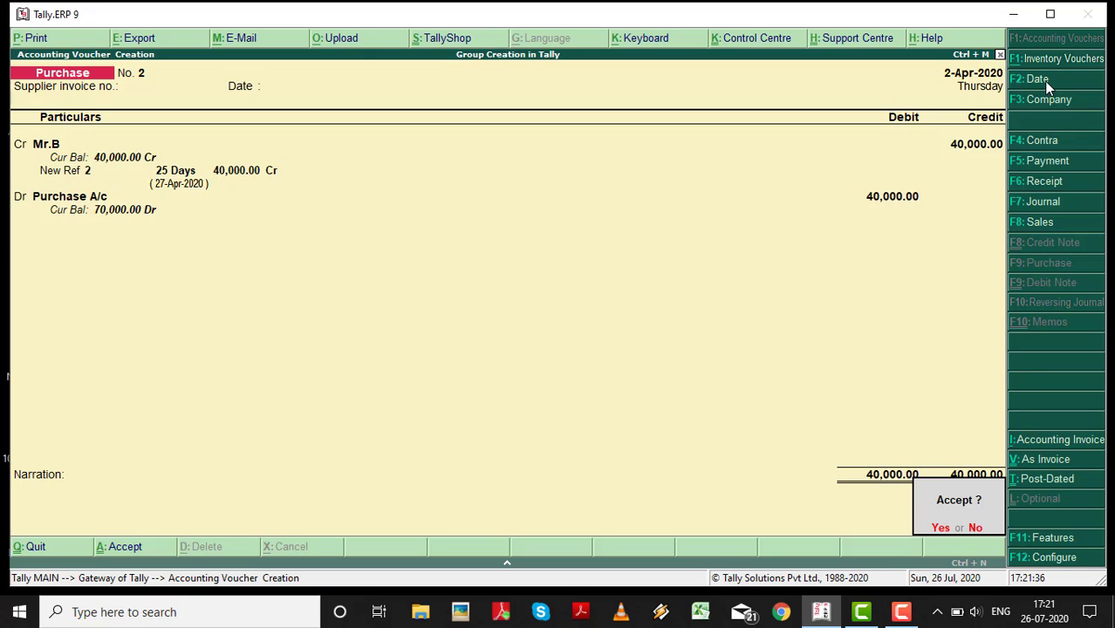
pyautogui.press('Return')
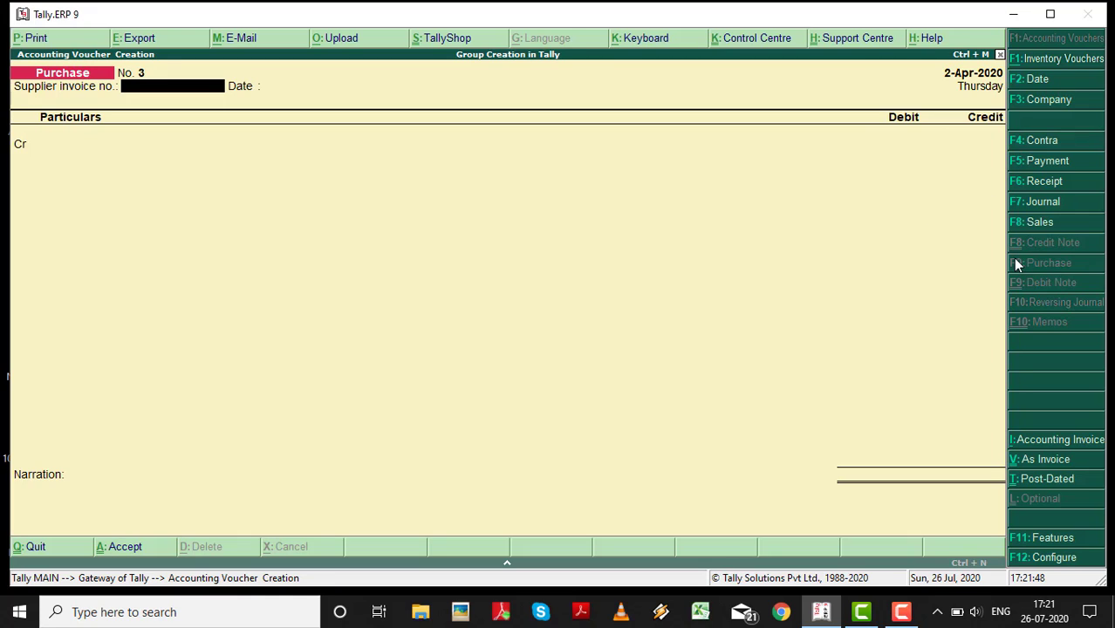
# Start a sales entry in voucher mode and set its date to 1-5-2020
pyautogui.click(1054, 225)
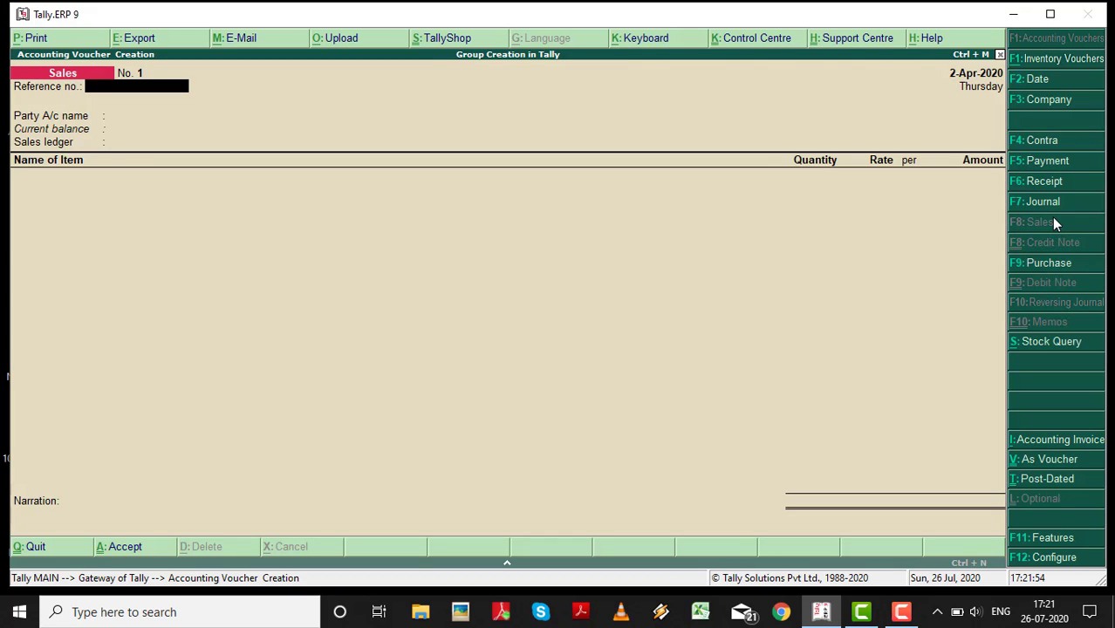
pyautogui.hotkey('ctrl', 'v')
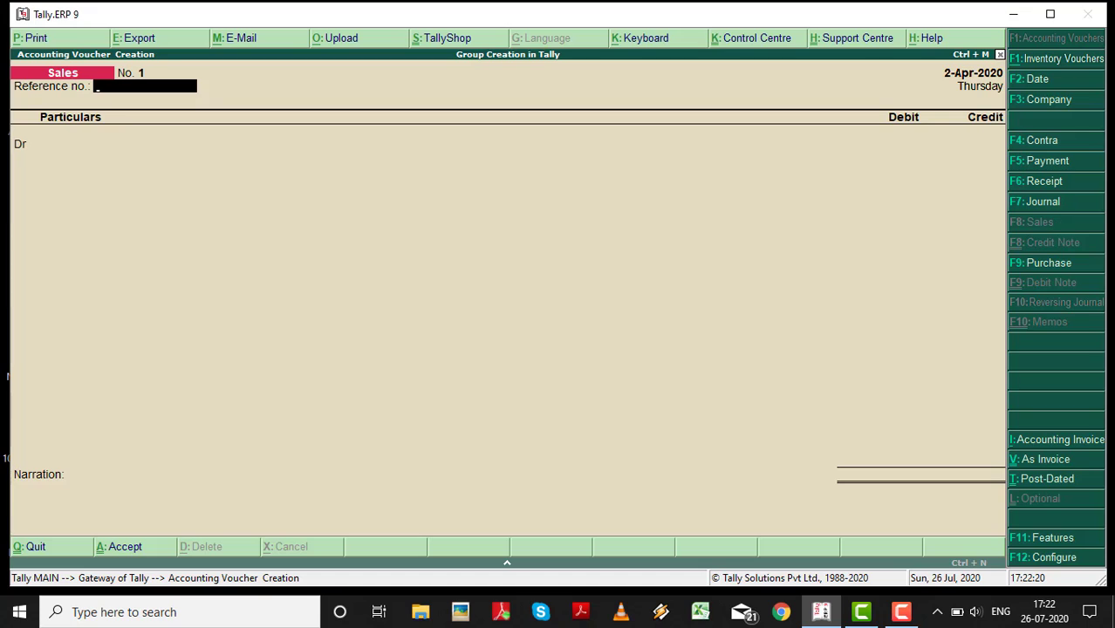
pyautogui.click(1042, 83)
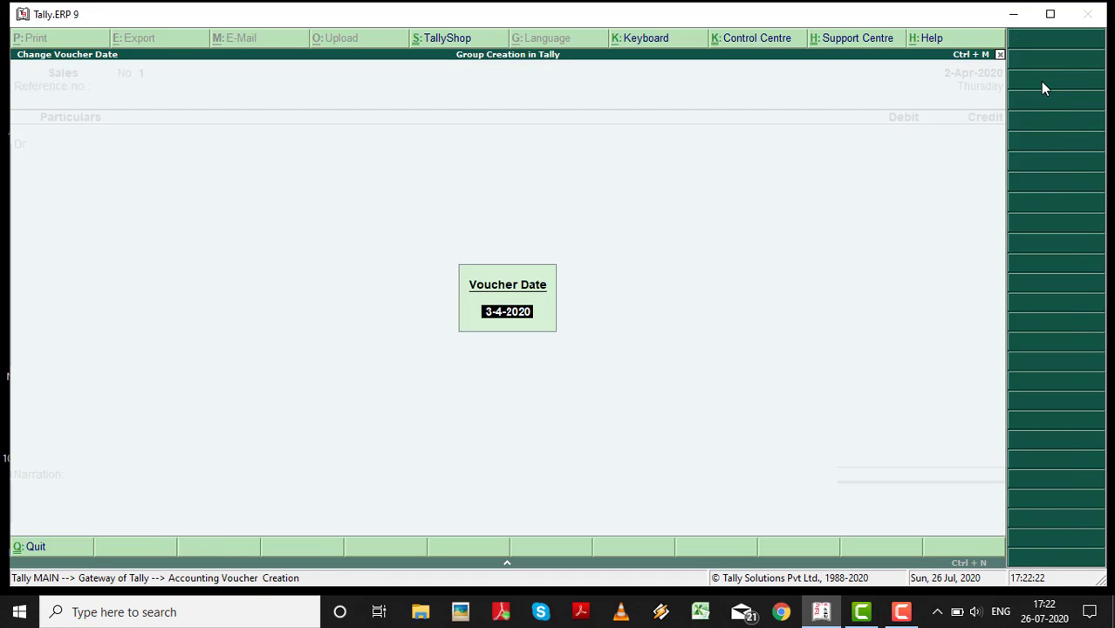
pyautogui.write('1-')
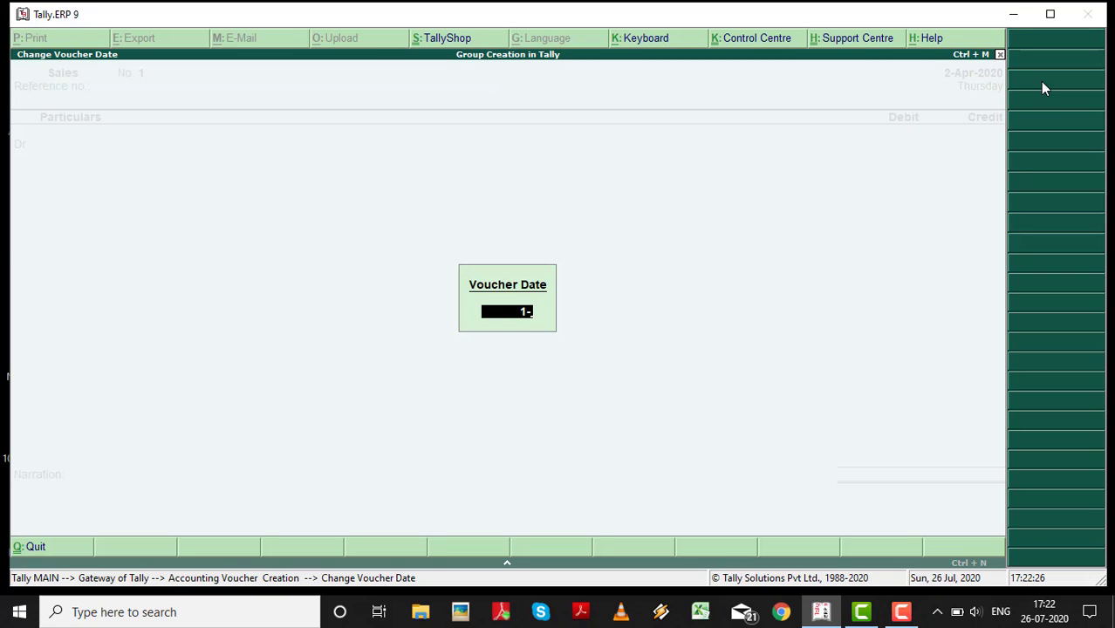
pyautogui.write('52020')
pyautogui.press('BackSpace')
pyautogui.press('BackSpace')
pyautogui.press('BackSpace')
pyautogui.press('BackSpace')
pyautogui.write('-2020')
pyautogui.press('Return')
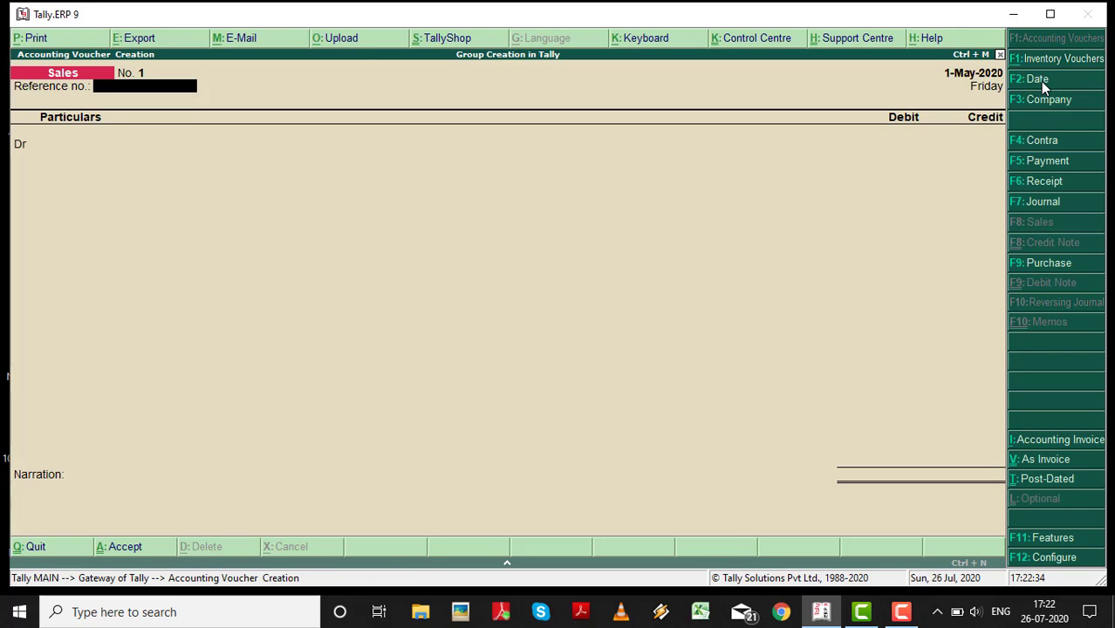
# Leave the sales reference number blank and debit Mr. A with 50,000, keeping the default buyer's details
pyautogui.press('Return')
pyautogui.press('Down')
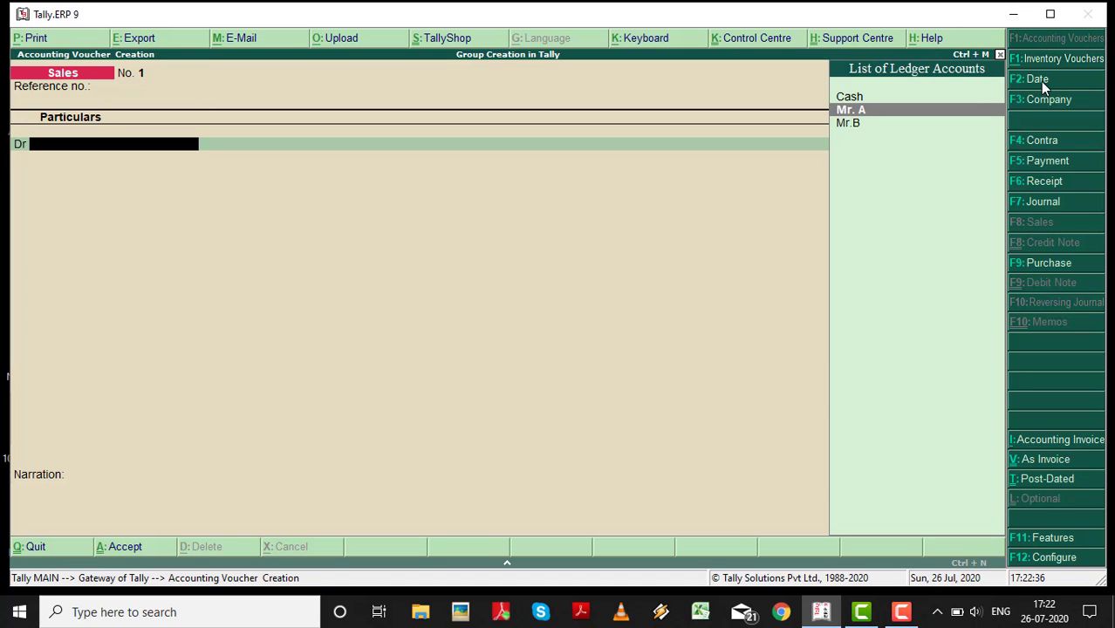
pyautogui.press('Return')
pyautogui.press('Return')
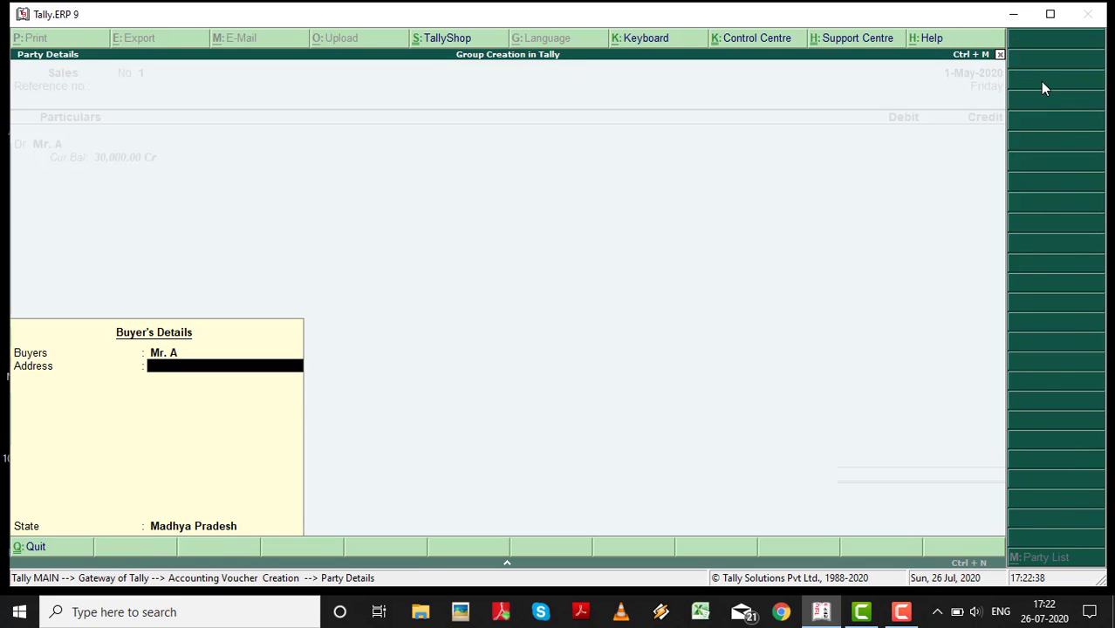
pyautogui.press('Return')
pyautogui.press('Return')
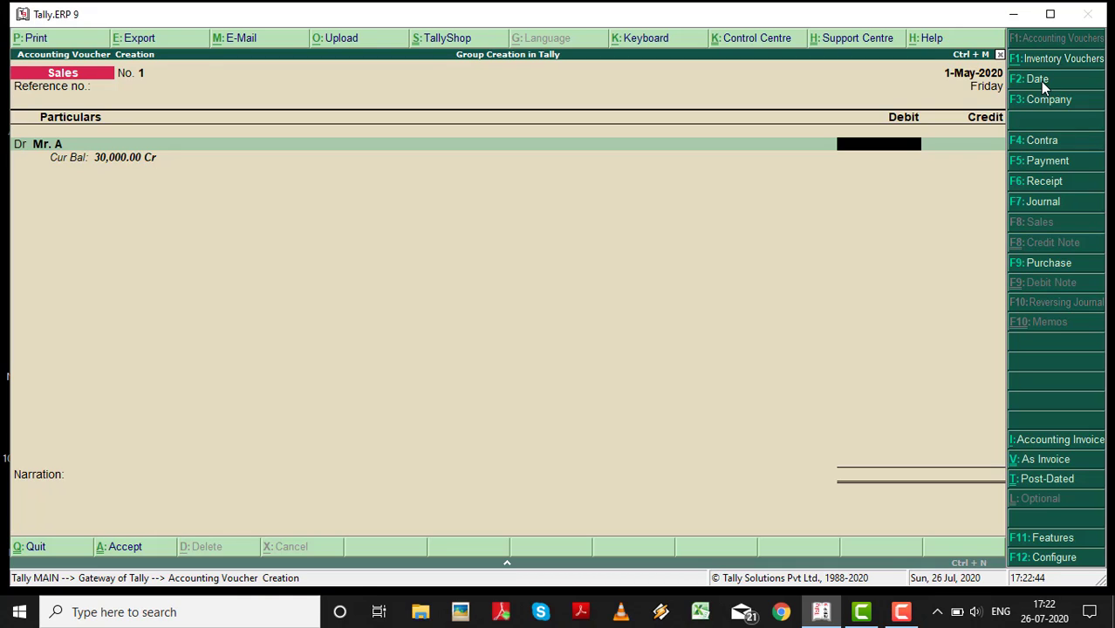
pyautogui.write('50000')
pyautogui.press('Return')
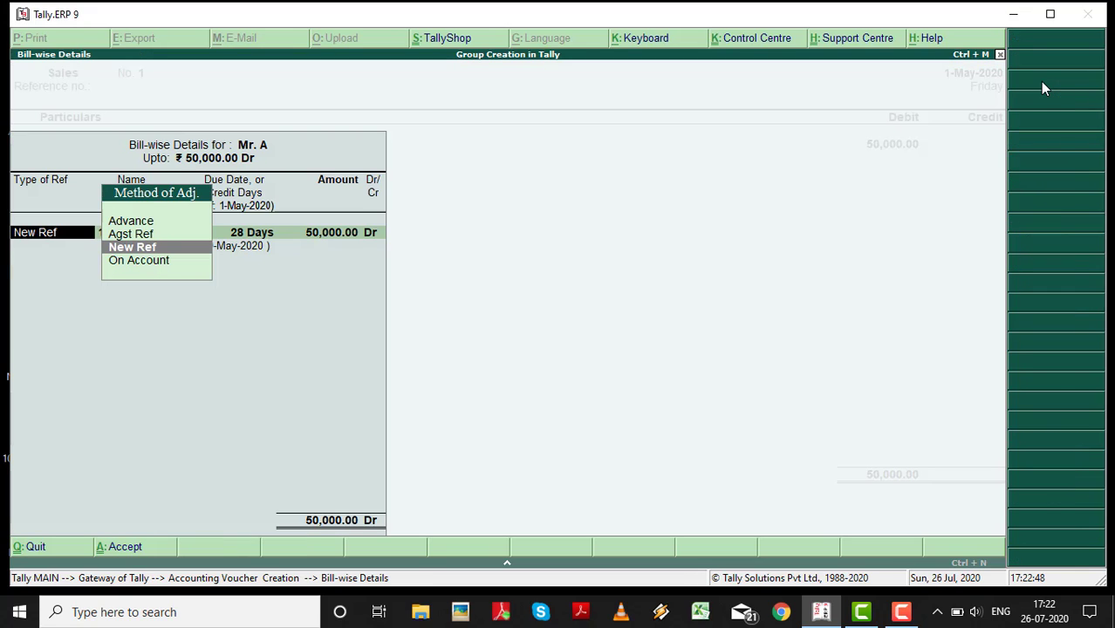
# Record Mr. A's 50,000 debit as New Ref 1 with the default 28-day credit period
pyautogui.press('Return')
pyautogui.press('Return')
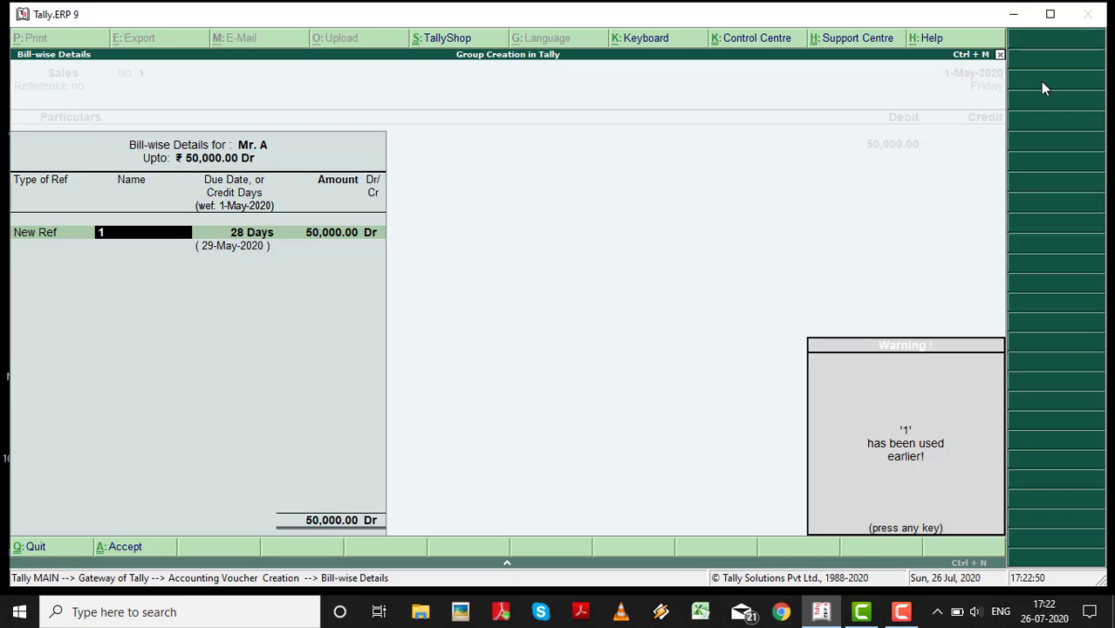
pyautogui.press('Return')
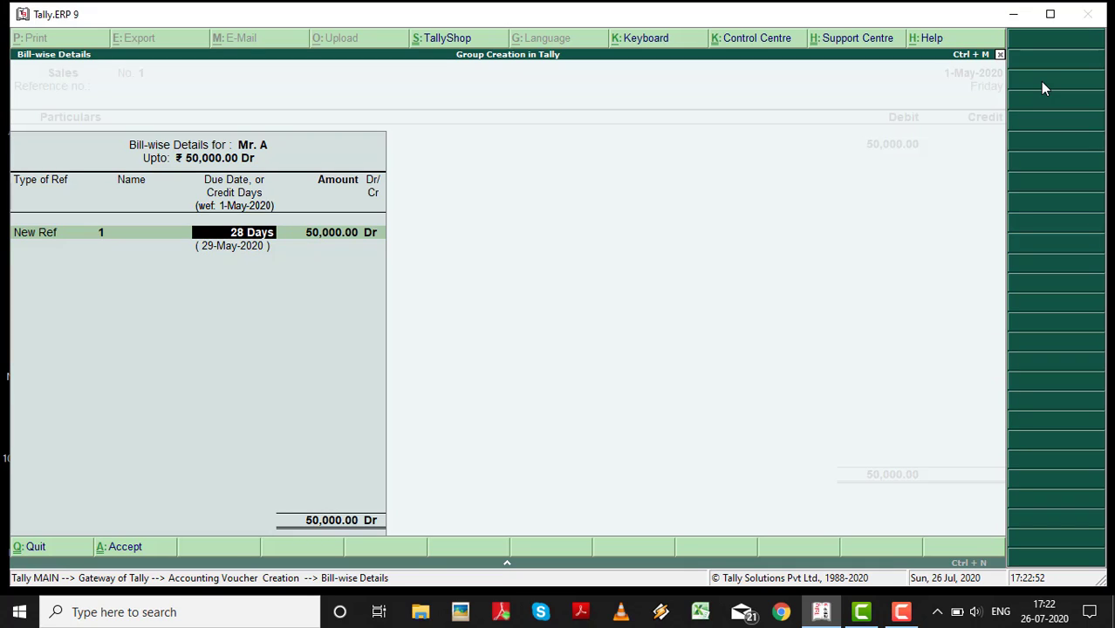
pyautogui.press('Return')
pyautogui.press('Return')
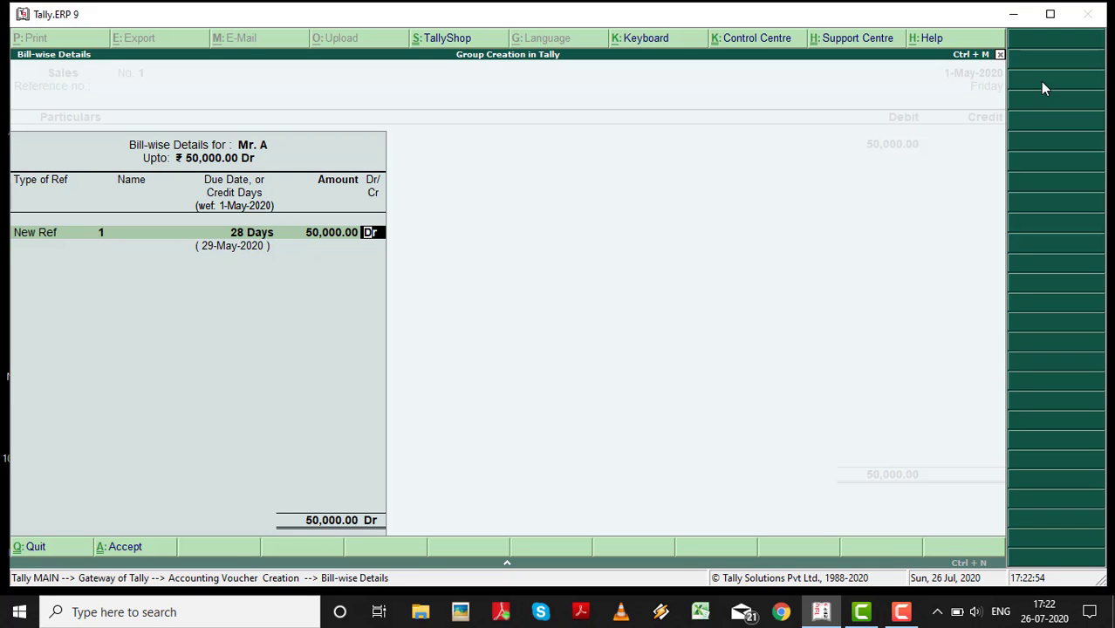
pyautogui.press('Return')
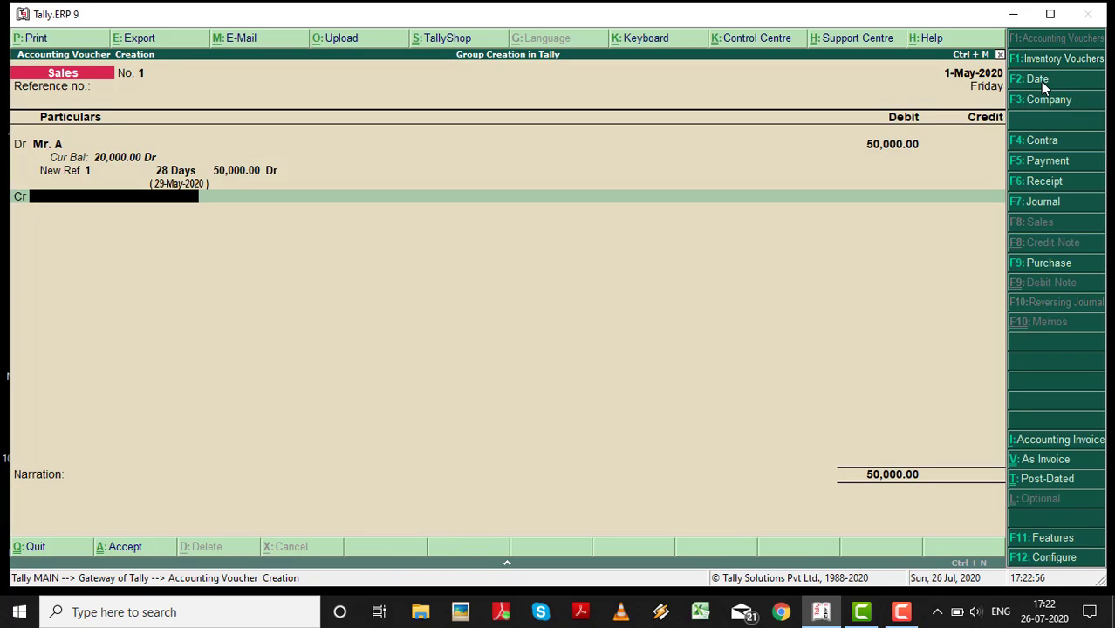
# Create the ledger Sale A/c under Sales Accounts with inventory values not affected
pyautogui.hotkey('alt', 'c')
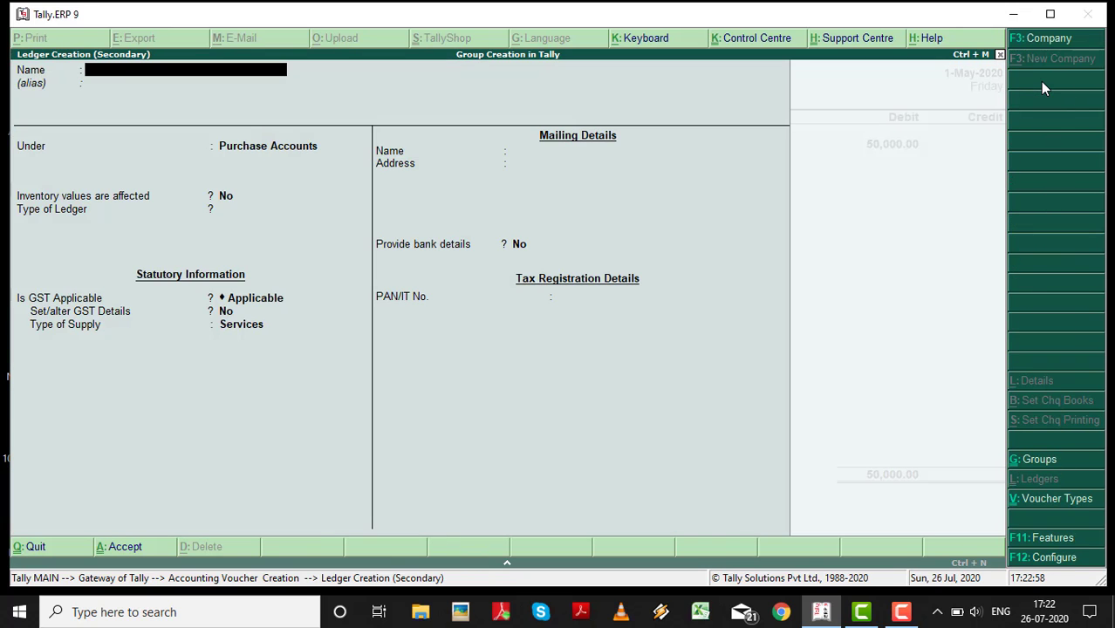
pyautogui.write('Sale A/c')
pyautogui.press('Return')
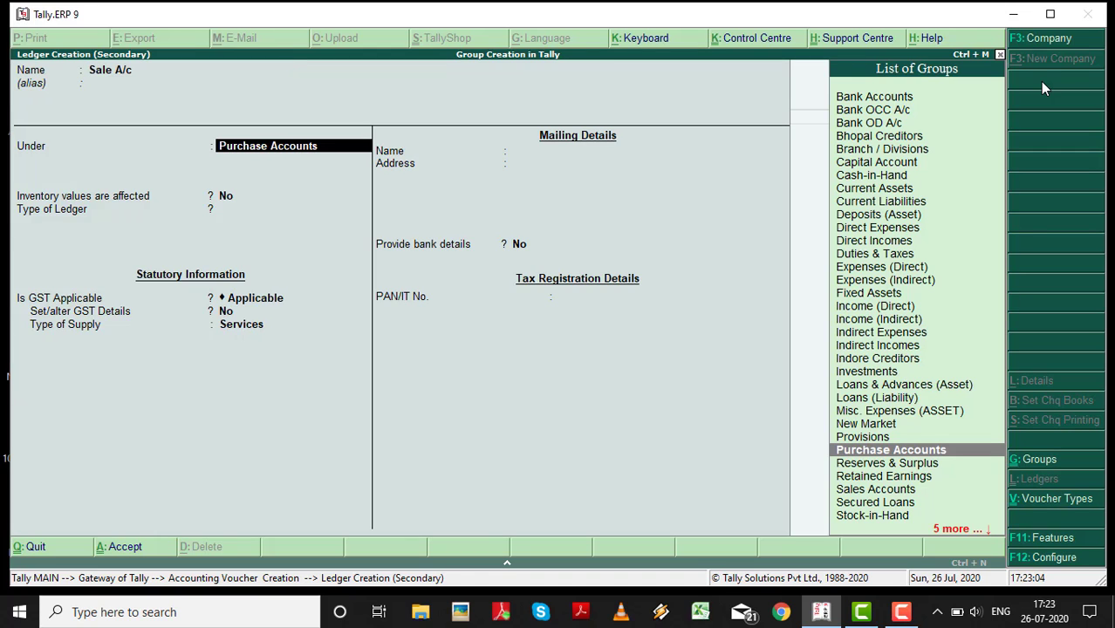
pyautogui.write('Sa')
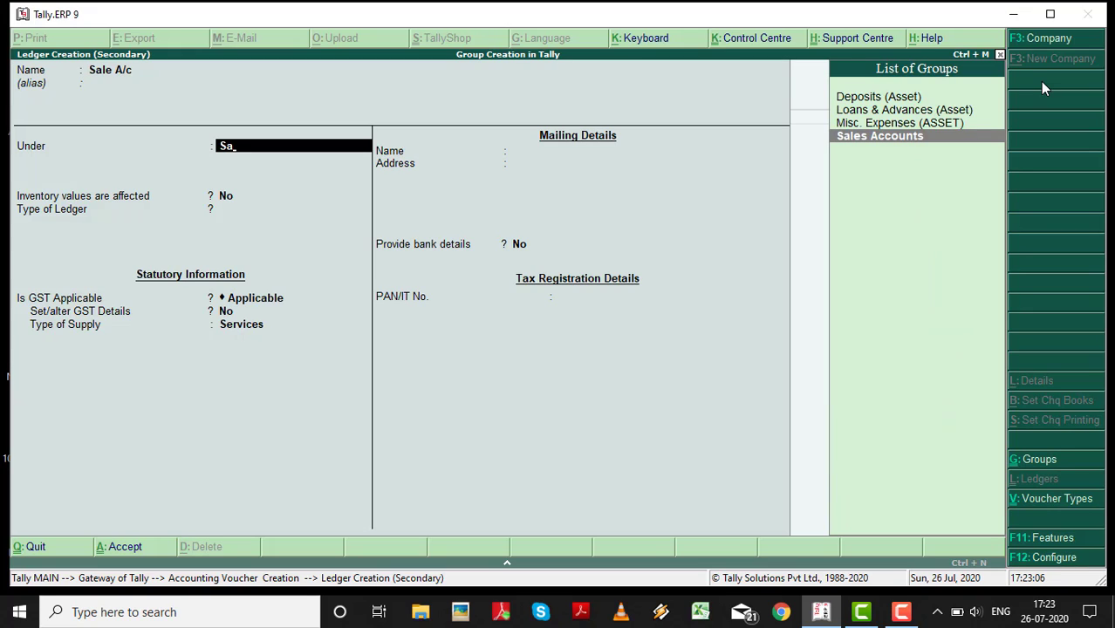
pyautogui.press('Return')
pyautogui.write('n')
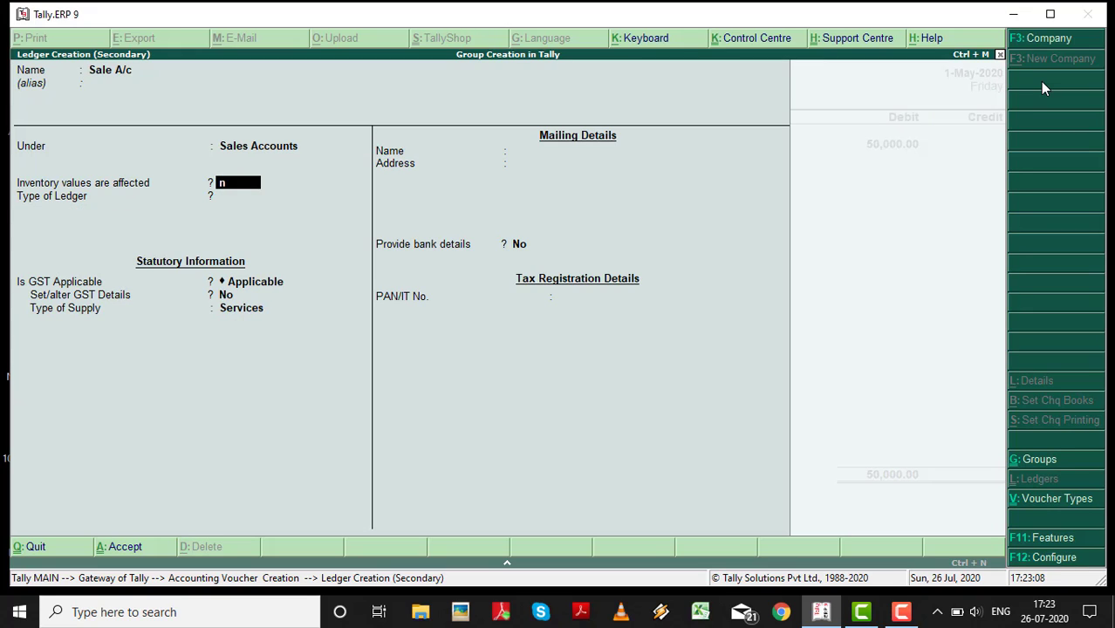
pyautogui.hotkey('ctrl', 'a')
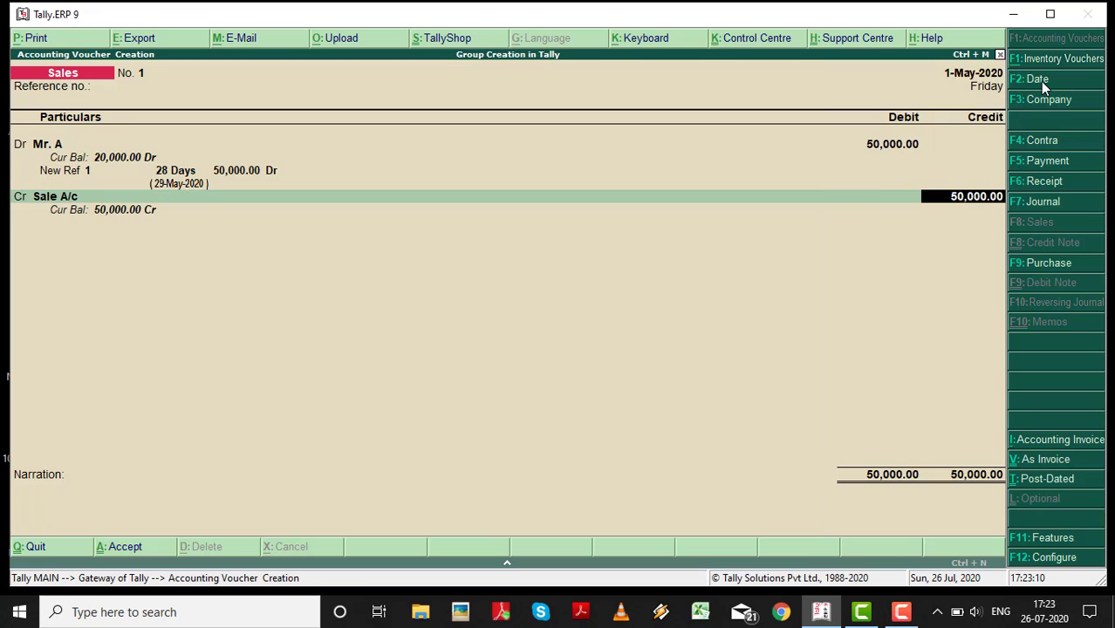
# Credit Sale A/c with 50,000, leave the narration blank and save the first sales voucher
pyautogui.press('Return')
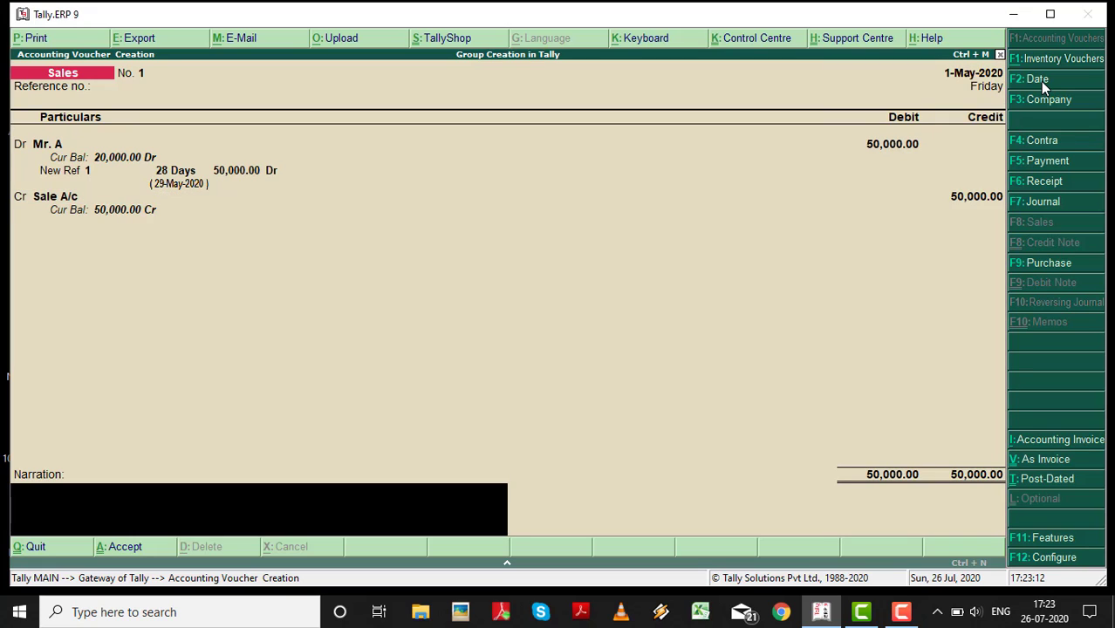
pyautogui.press('Return')
pyautogui.press('Return')
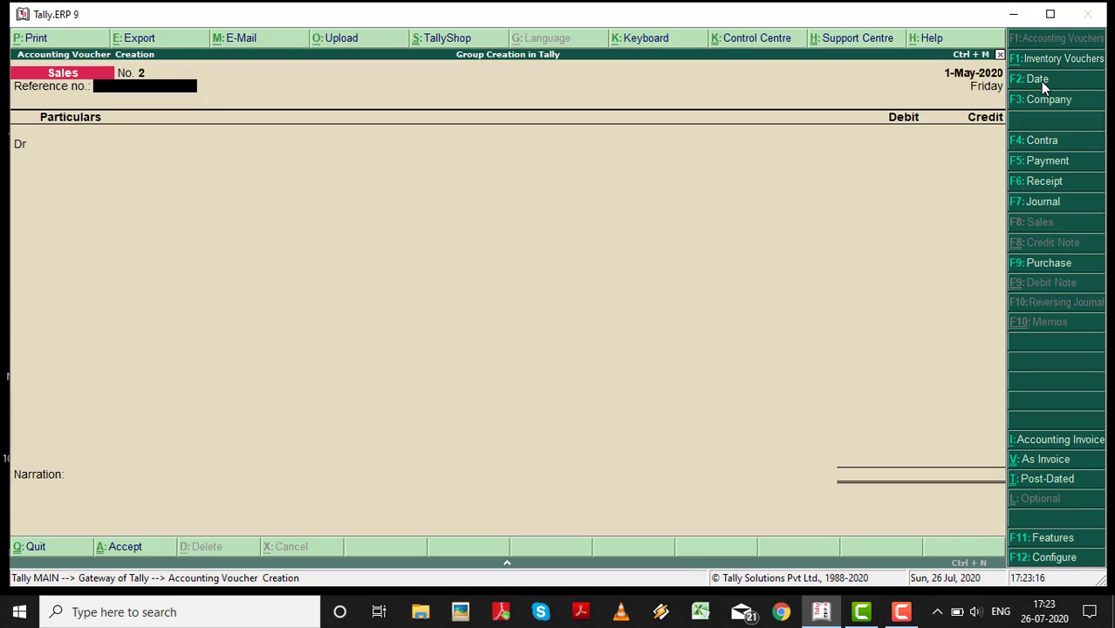
# Leave the second sales voucher's reference number blank and choose Mr.B as the debit party, keeping the default buyer's details
pyautogui.press('Return')
pyautogui.press('Down')
pyautogui.press('Down')
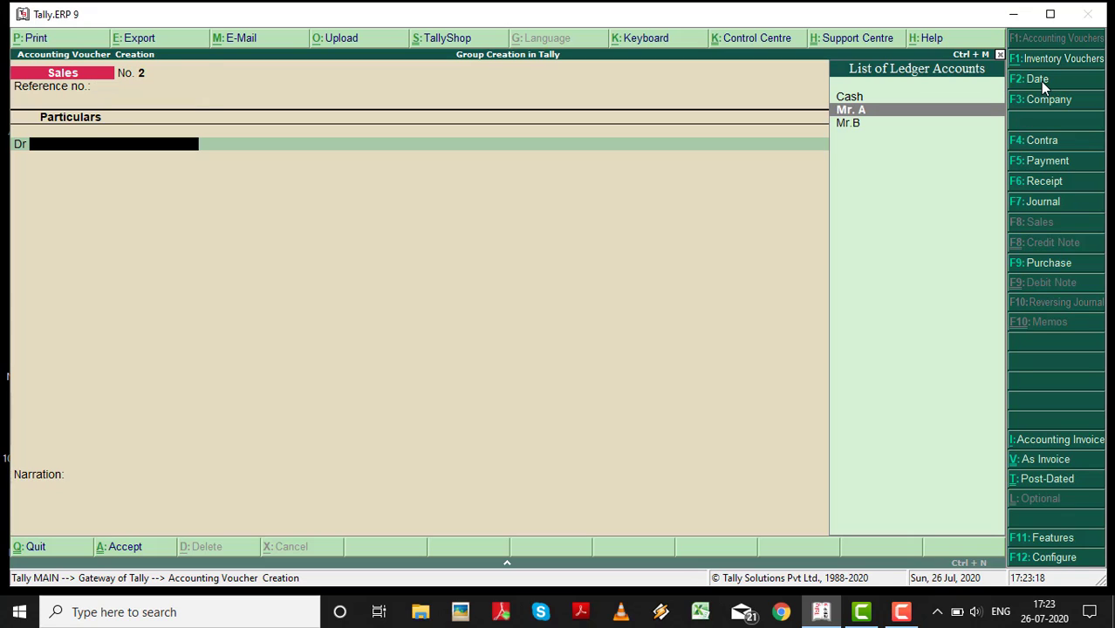
pyautogui.press('Return')
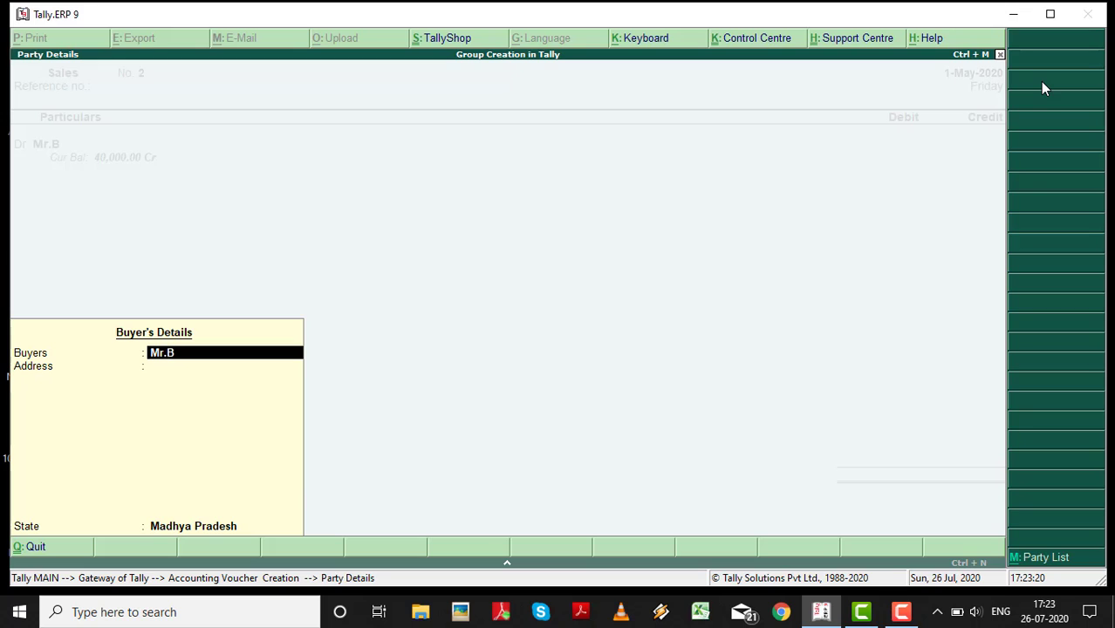
pyautogui.press('Return')
pyautogui.press('Return')
pyautogui.press('Return')
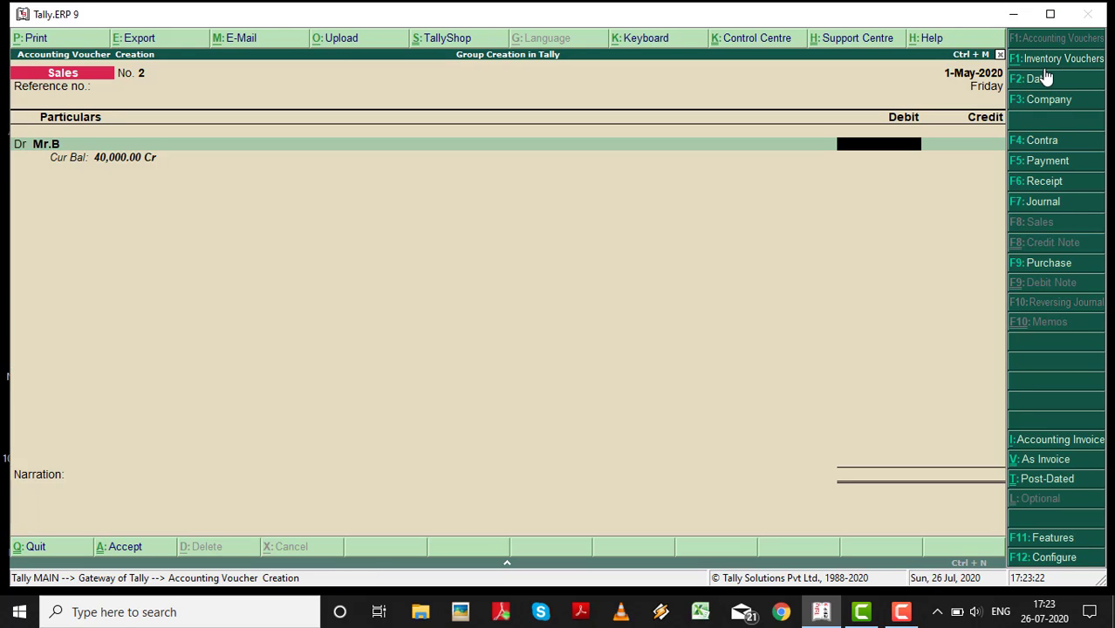
# Set the voucher date to 2-5-2020 and debit Mr.B with 60,000
pyautogui.click(1046, 78)
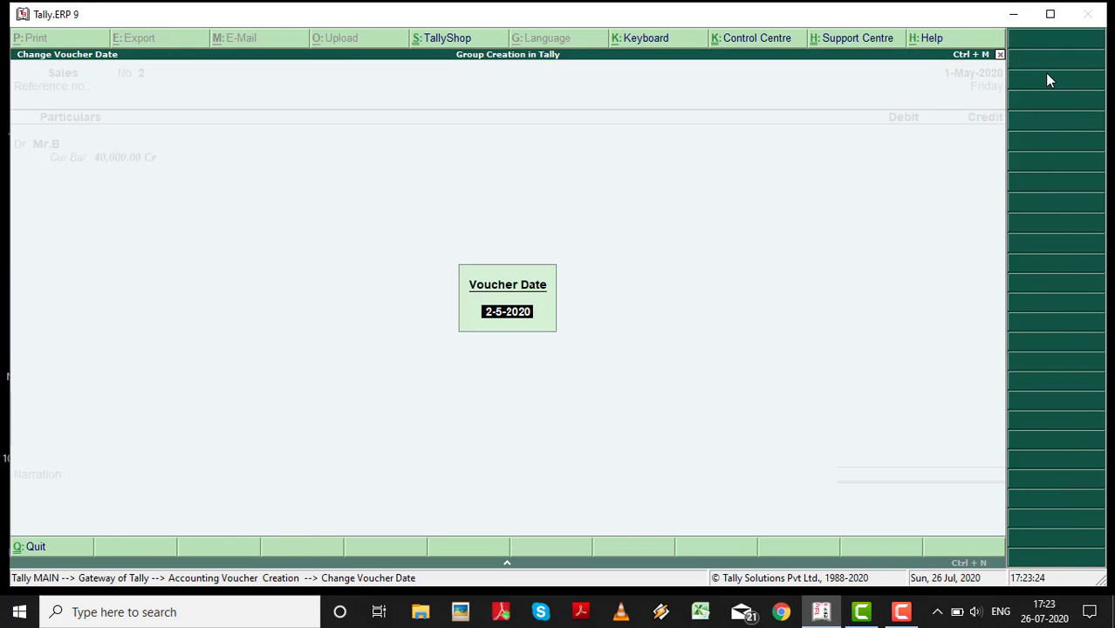
pyautogui.press('Return')
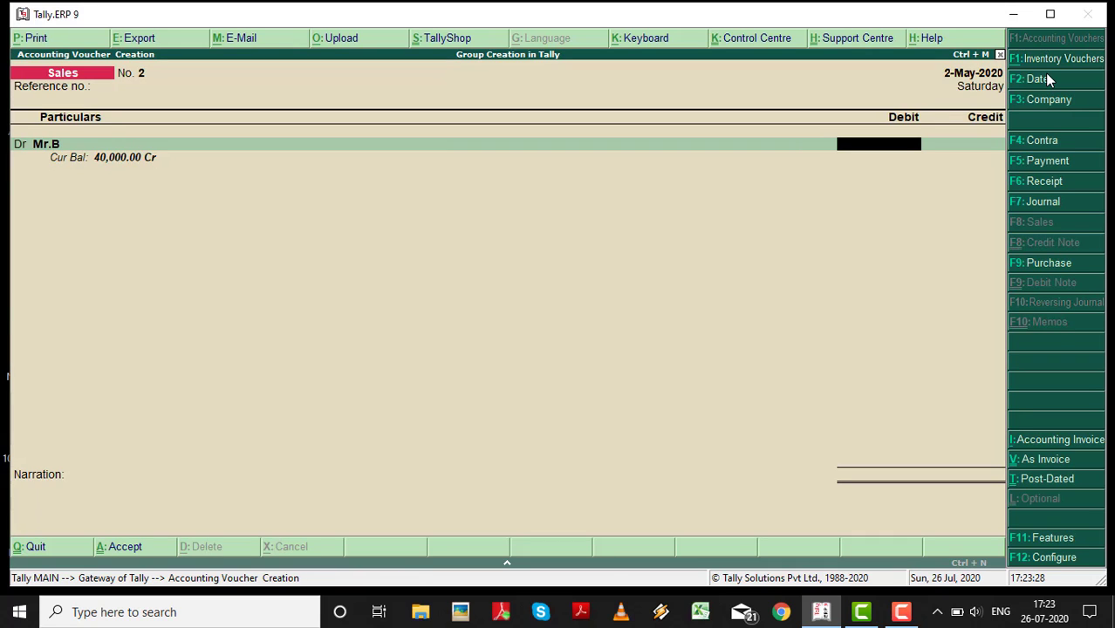
pyautogui.write('5')
pyautogui.press('BackSpace')
pyautogui.write('60,')
pyautogui.write('0000')
pyautogui.press('Return')
# Record Mr.B's 60,000 debit as New Ref 2 with the default 25-day credit period
pyautogui.press('Return')
pyautogui.press('Return')
pyautogui.press('Return')
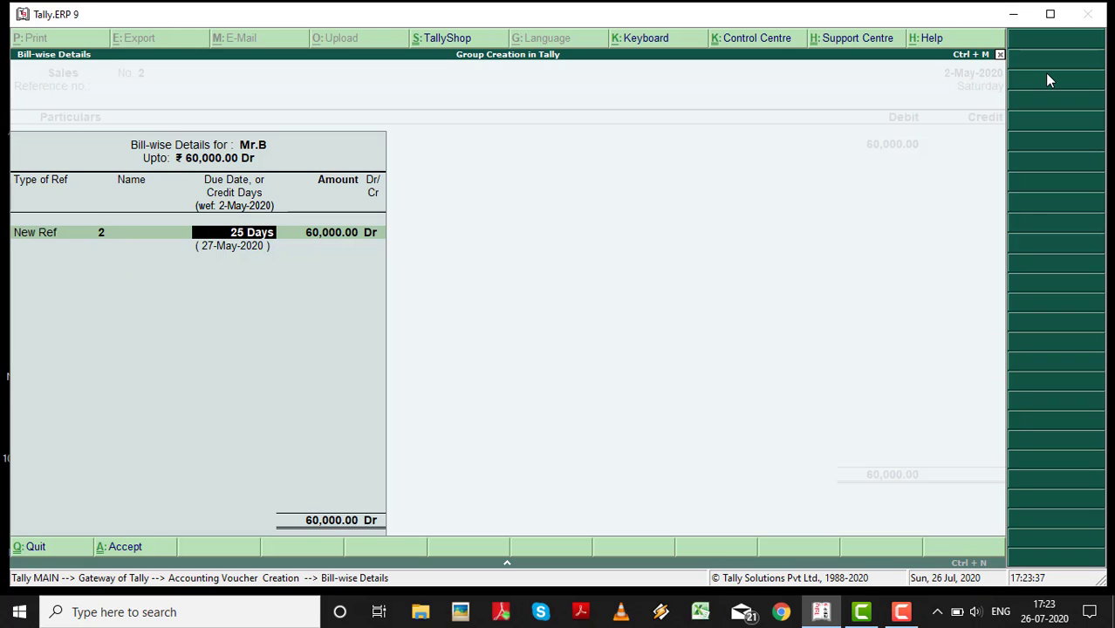
pyautogui.press('Return')
pyautogui.press('Return')
pyautogui.press('Return')
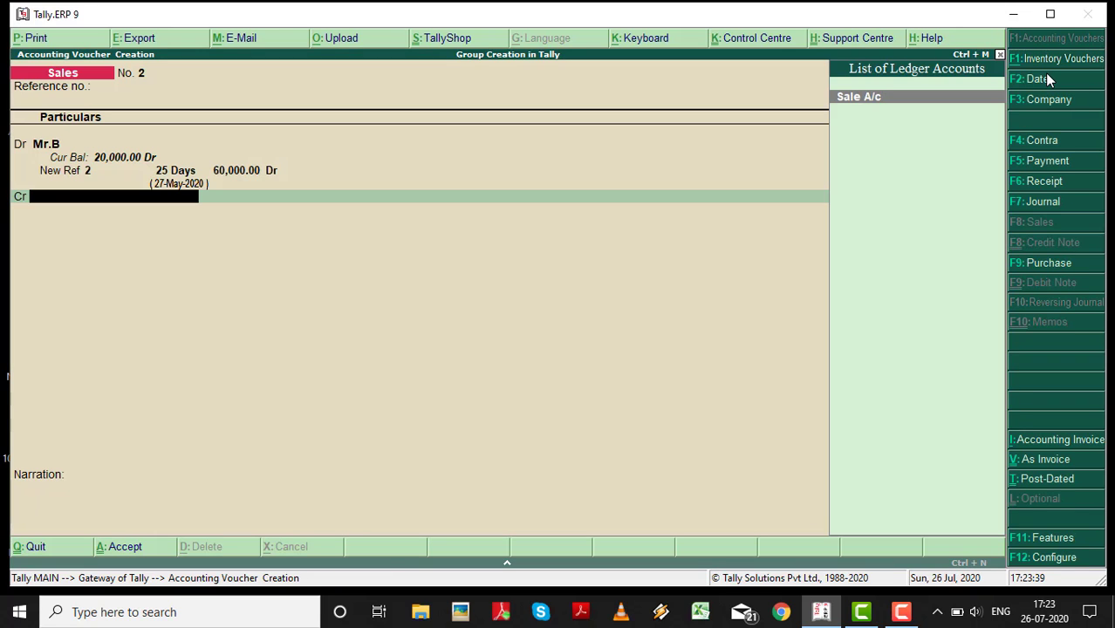
# Credit Sale A/c with 60,000, save the second sales voucher without a narration and leave voucher entry
pyautogui.press('Return')
pyautogui.press('Return')
pyautogui.press('Return')
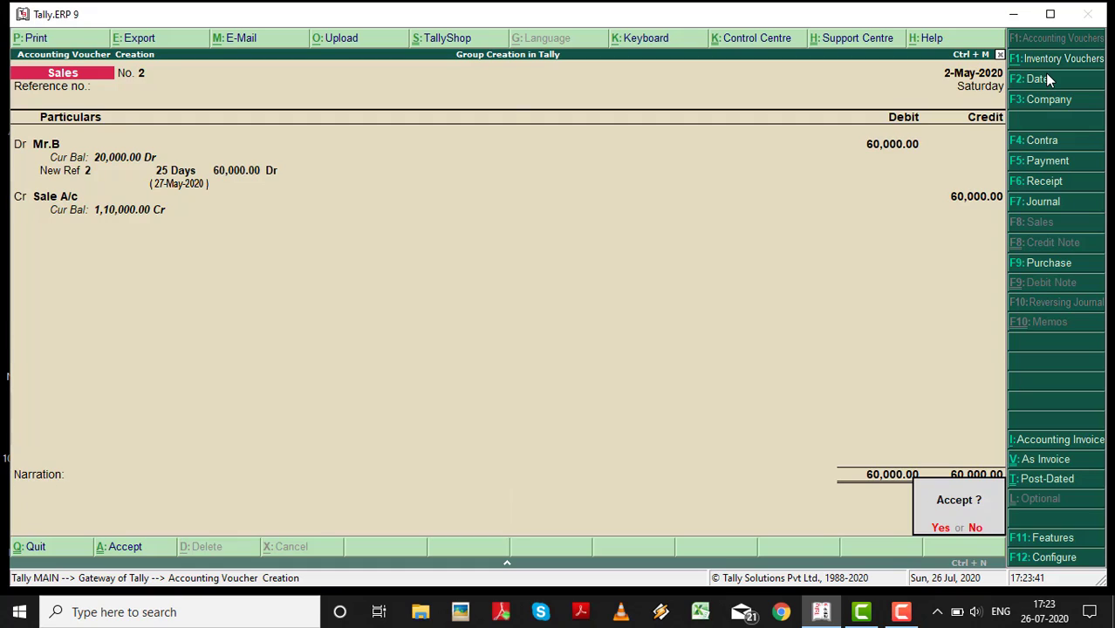
pyautogui.press('Return')
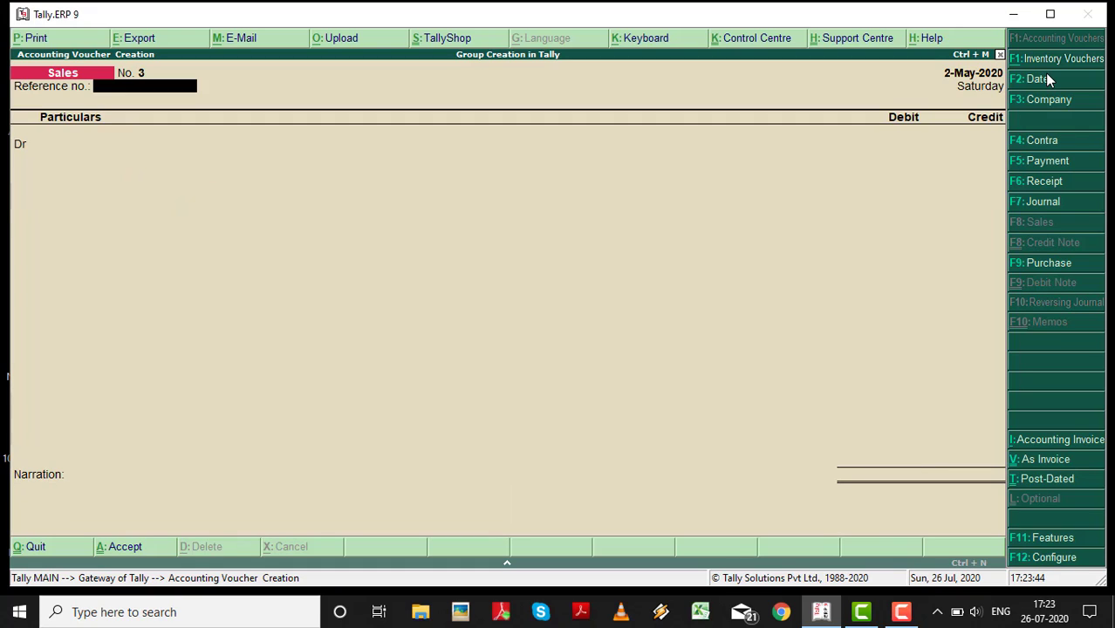
pyautogui.press('Escape')
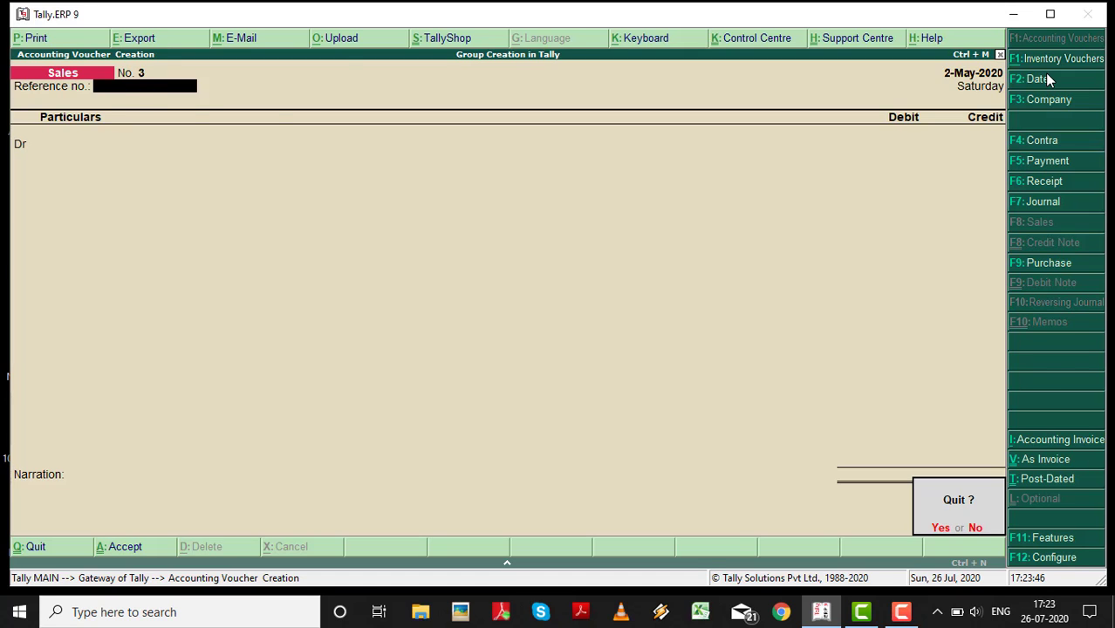
pyautogui.press('Return')
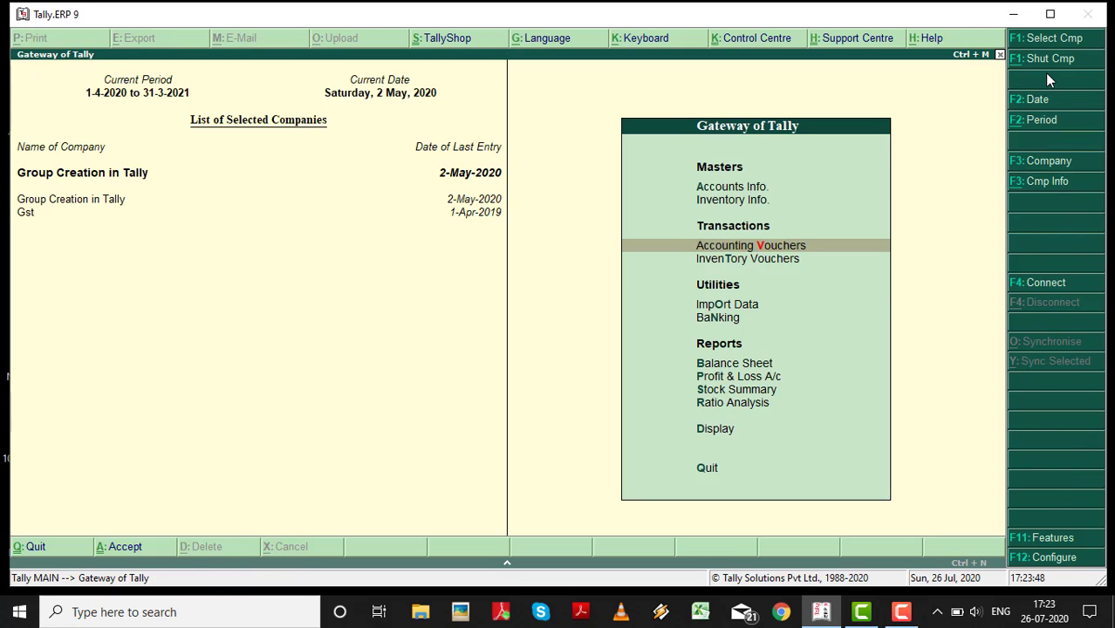
# Open the Display reports from the Gateway of Tally
pyautogui.press('Down')
pyautogui.press('Down')
pyautogui.press('Down')
pyautogui.press('Down')
pyautogui.press('Down')
pyautogui.press('Down')
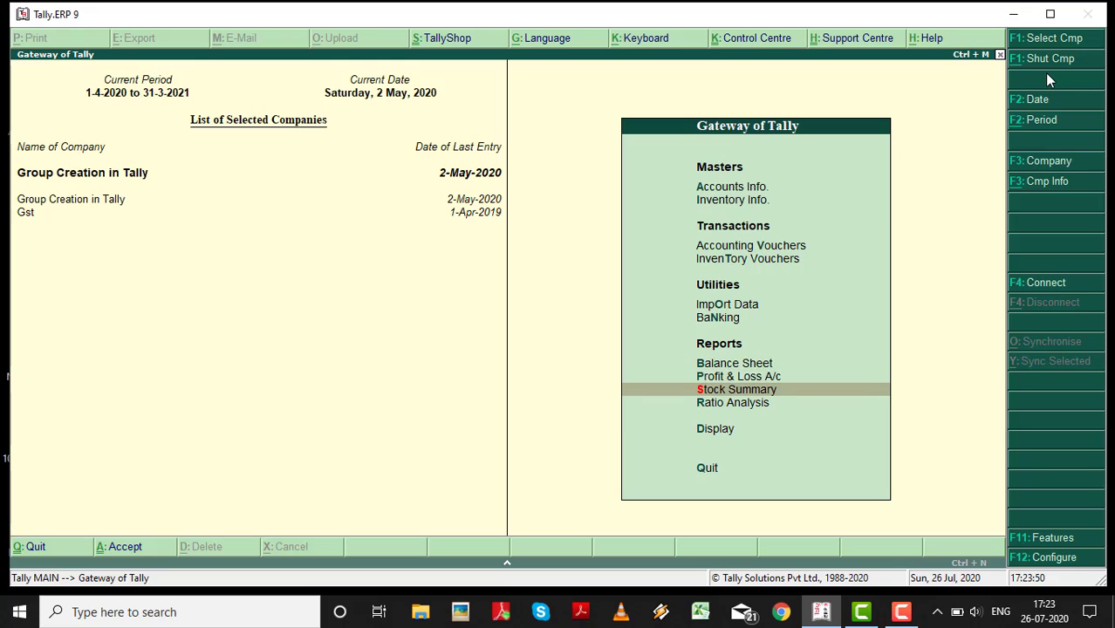
pyautogui.press('Down')
pyautogui.press('Down')
pyautogui.press('Return')
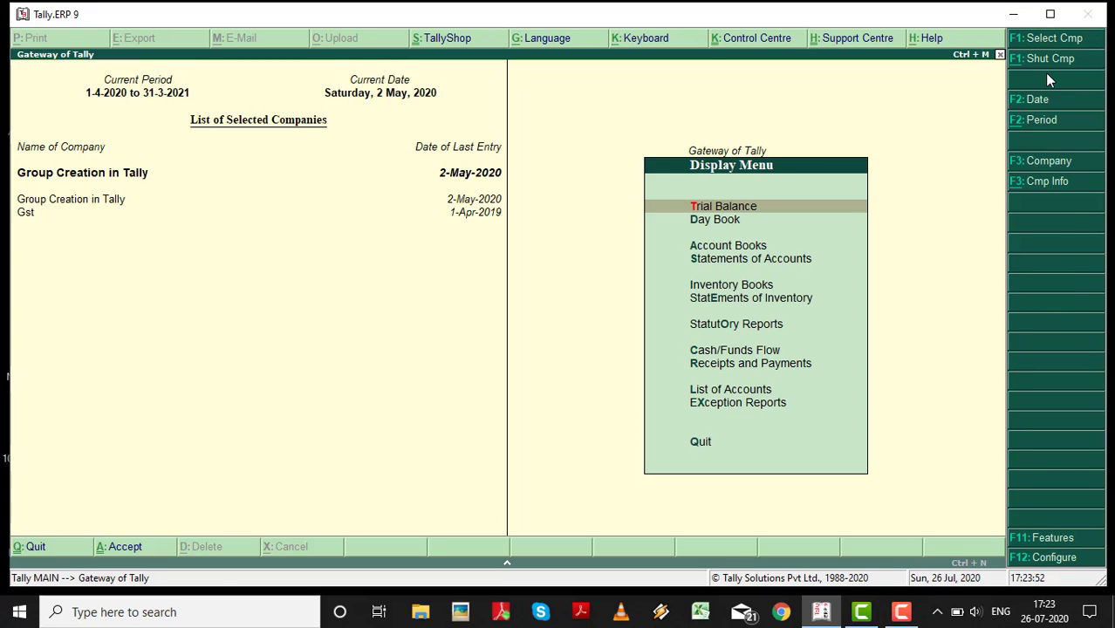
# Open the Outstandings reports within the Statements of Accounts
pyautogui.press('Down')
pyautogui.press('Down')
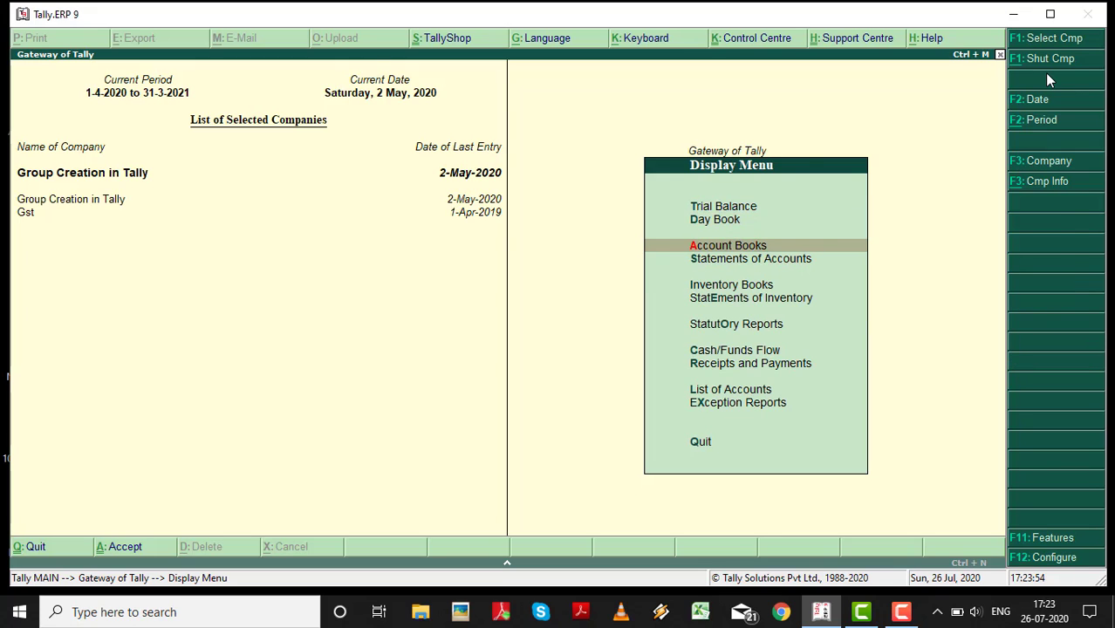
pyautogui.press('Return')
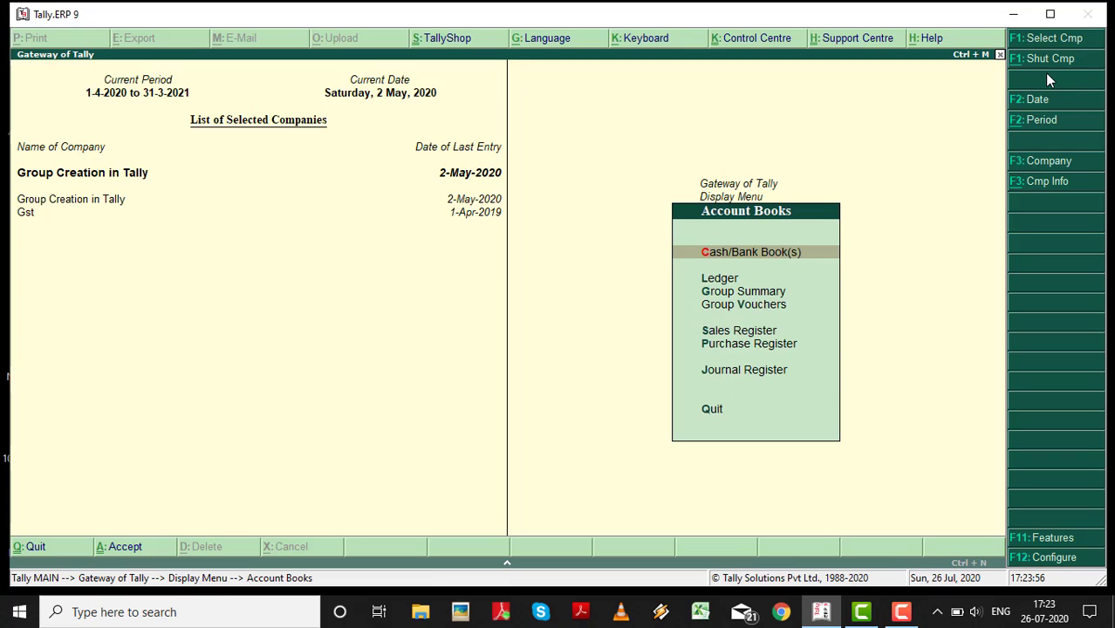
pyautogui.press('Escape')
pyautogui.press('Down')
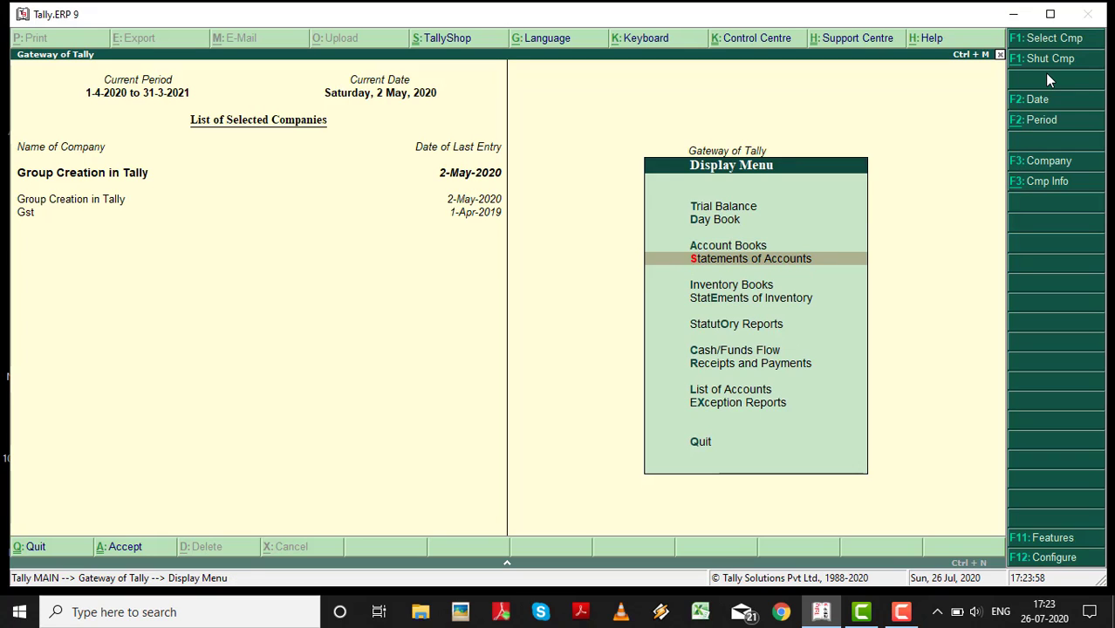
pyautogui.press('Return')
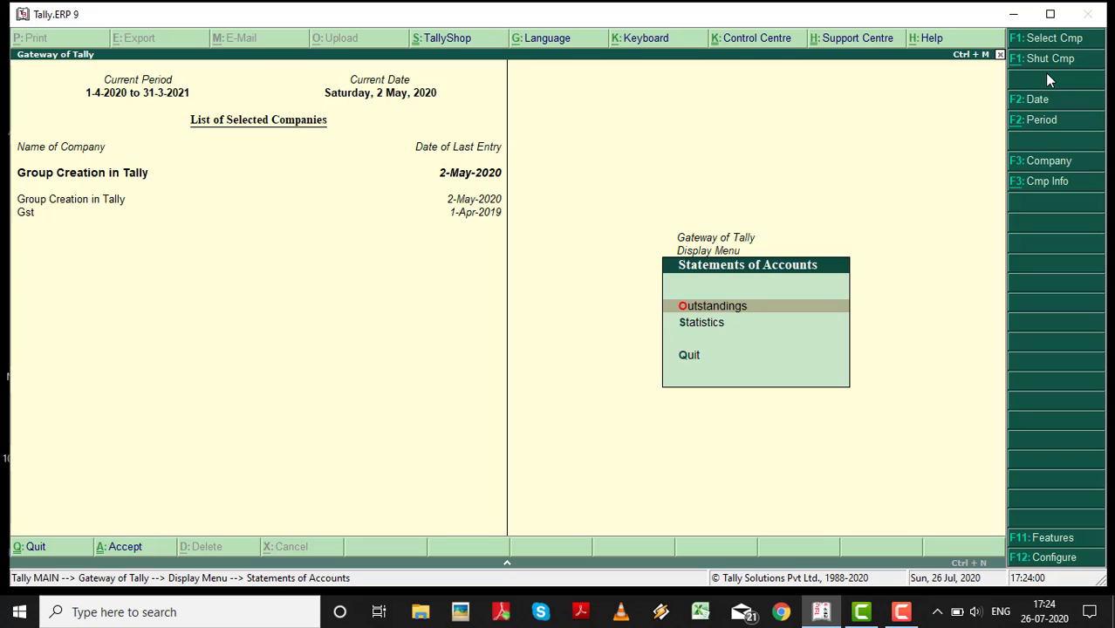
pyautogui.press('Return')
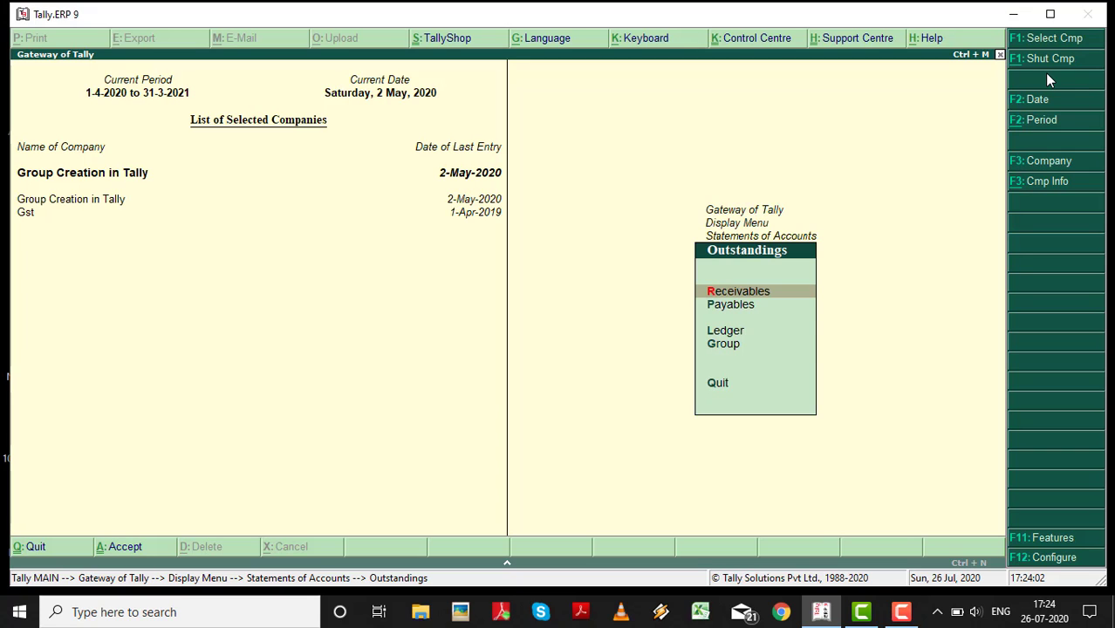
# Show the group outstandings for Bhopal Creditors
pyautogui.press('Down')
pyautogui.press('Down')
pyautogui.press('Down')
pyautogui.press('Return')
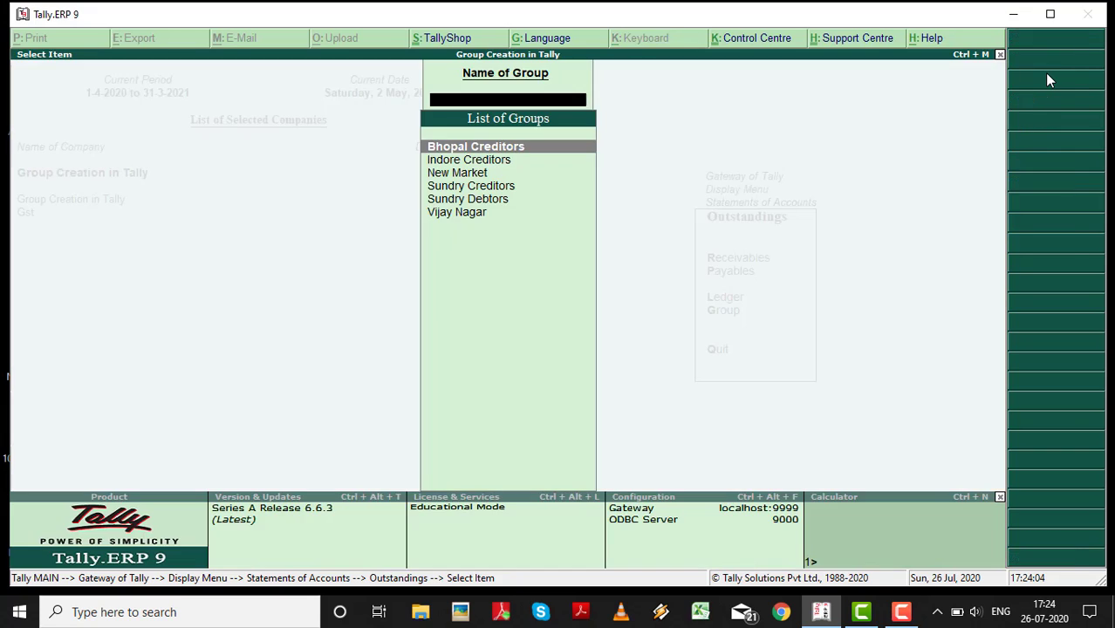
pyautogui.press('Return')
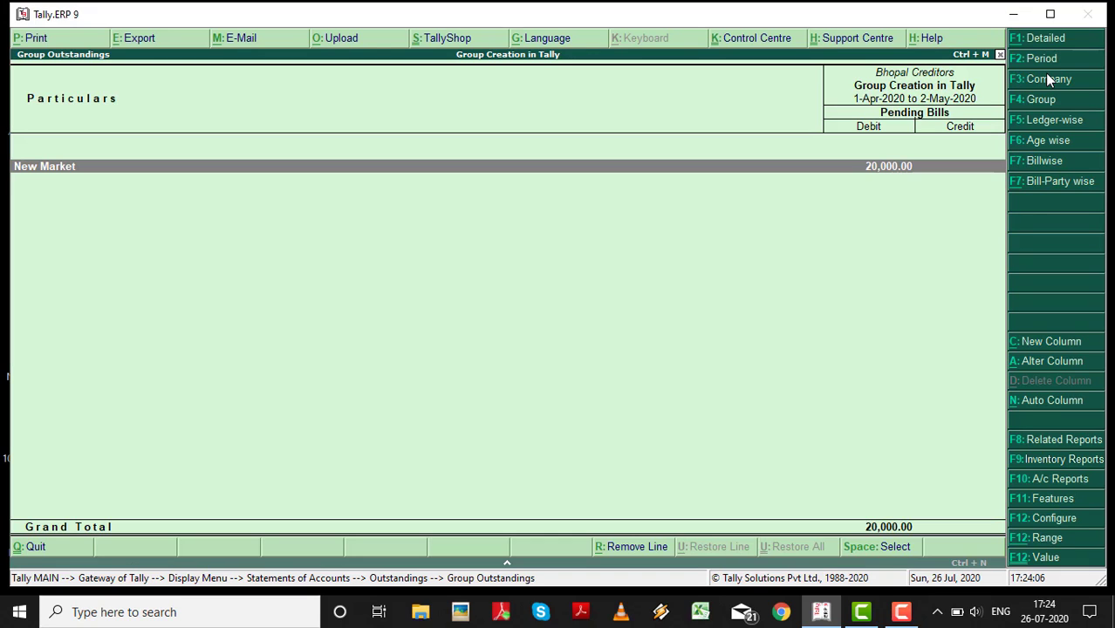
# Drill down through New Market to Mr. A's ledger outstandings and expand bill 1 to examine its purchase and sales entries
pyautogui.press('Return')
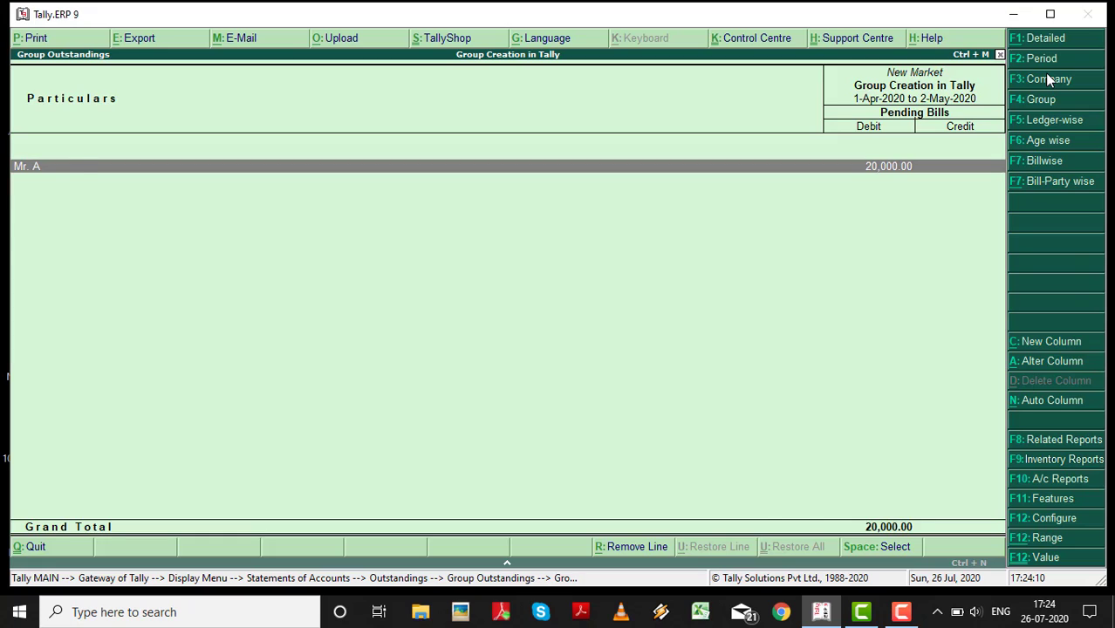
pyautogui.press('Return')
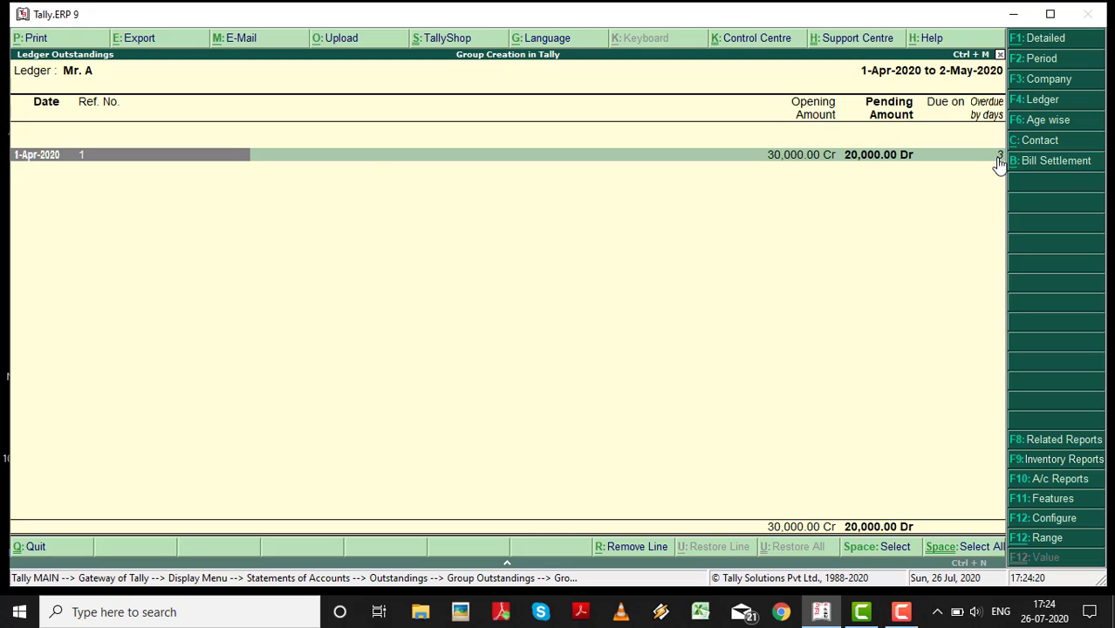
pyautogui.hotkey('shift', 'Return')
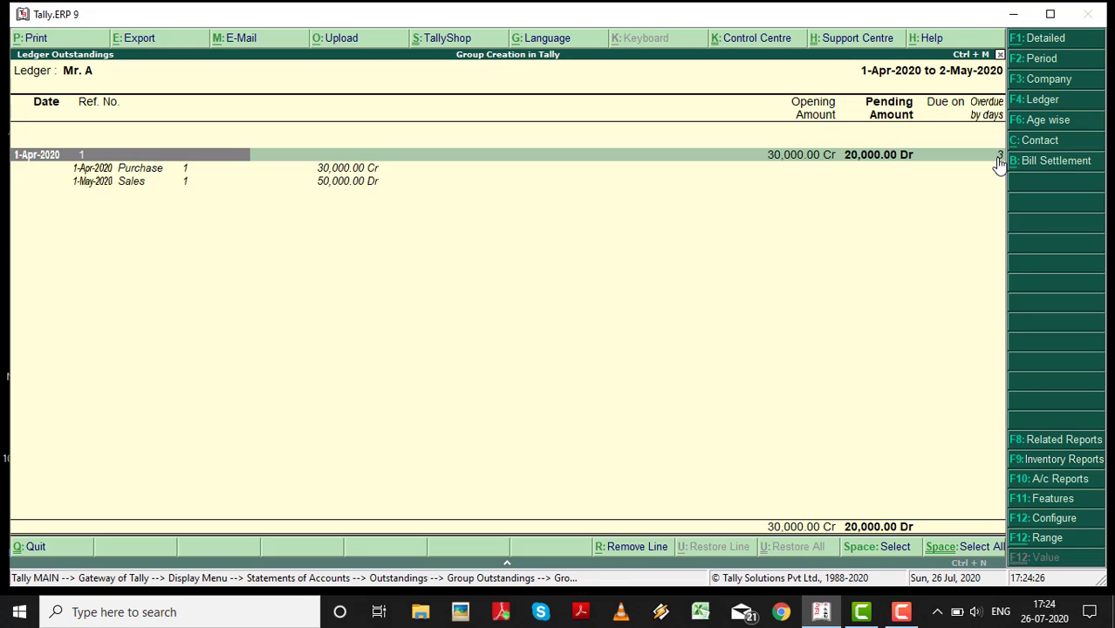
pyautogui.press('Down')
pyautogui.press('Down')
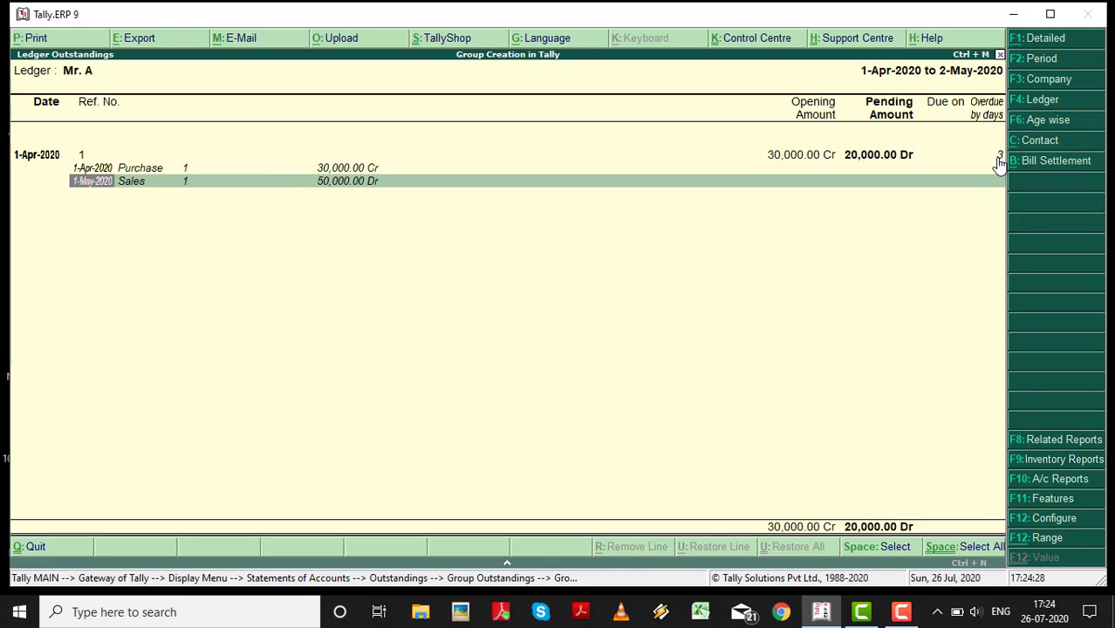
# Examine the pending amount and overdue days of bill 1 in Mr. A's ledger outstandings, and return to the group selection
pyautogui.press('Up')
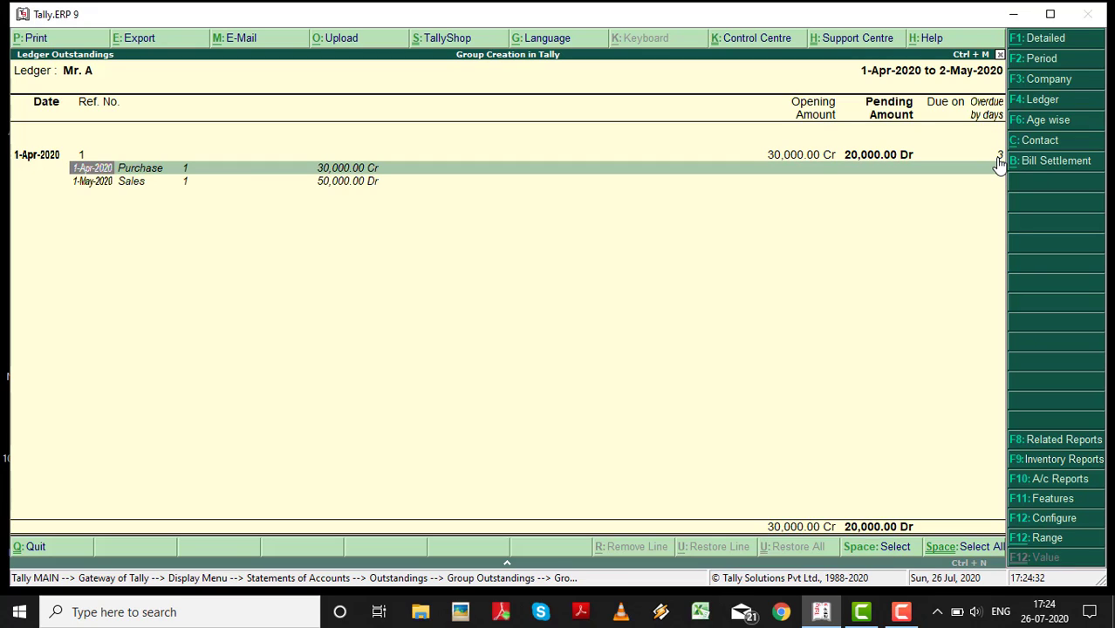
pyautogui.press('Right')
pyautogui.press('Right')
pyautogui.press('Right')
pyautogui.press('Right')
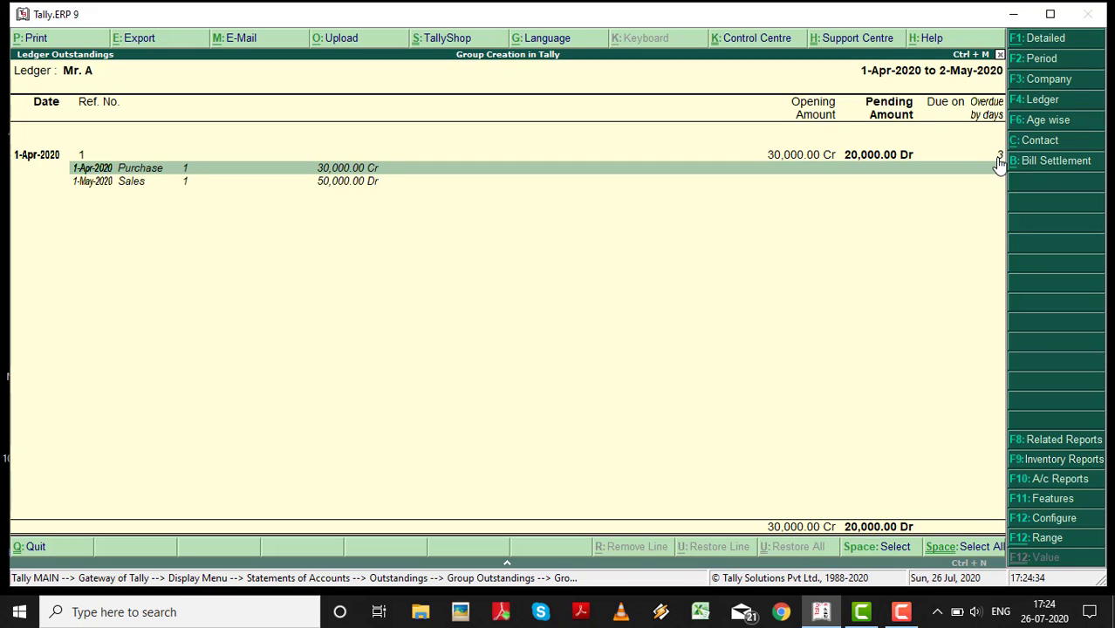
pyautogui.press('Up')
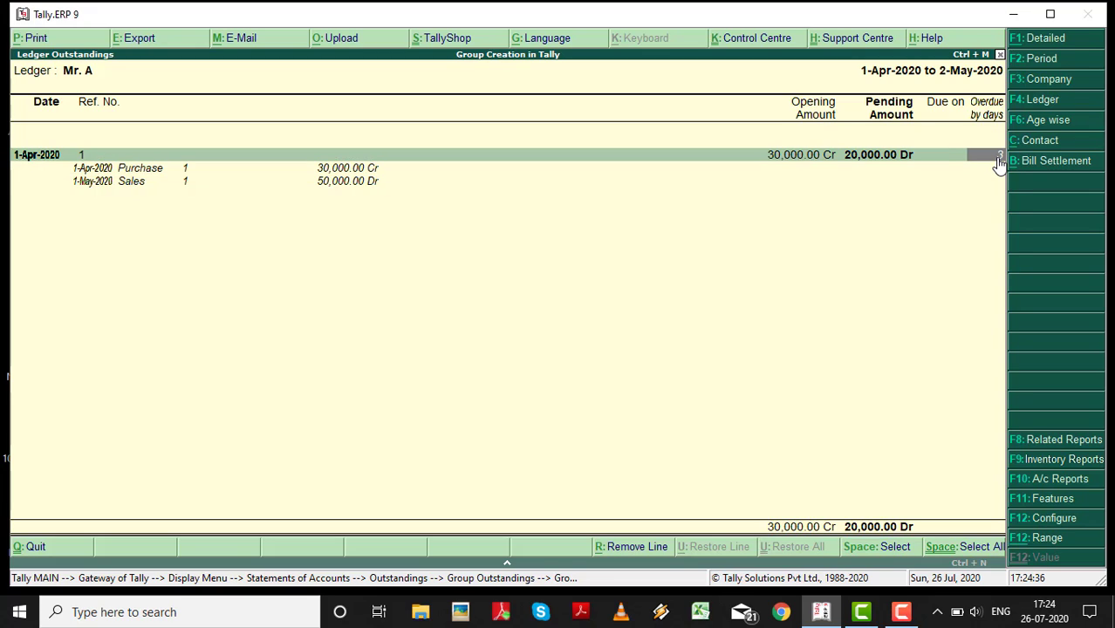
pyautogui.press('Left')
pyautogui.press('Left')
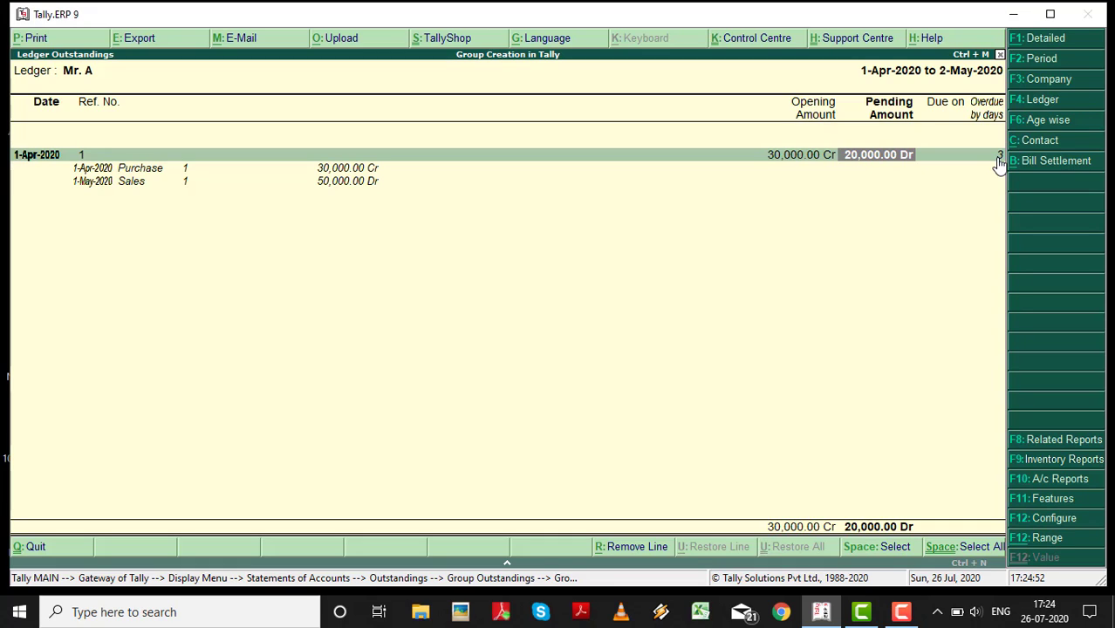
pyautogui.press('Right')
pyautogui.press('Right')
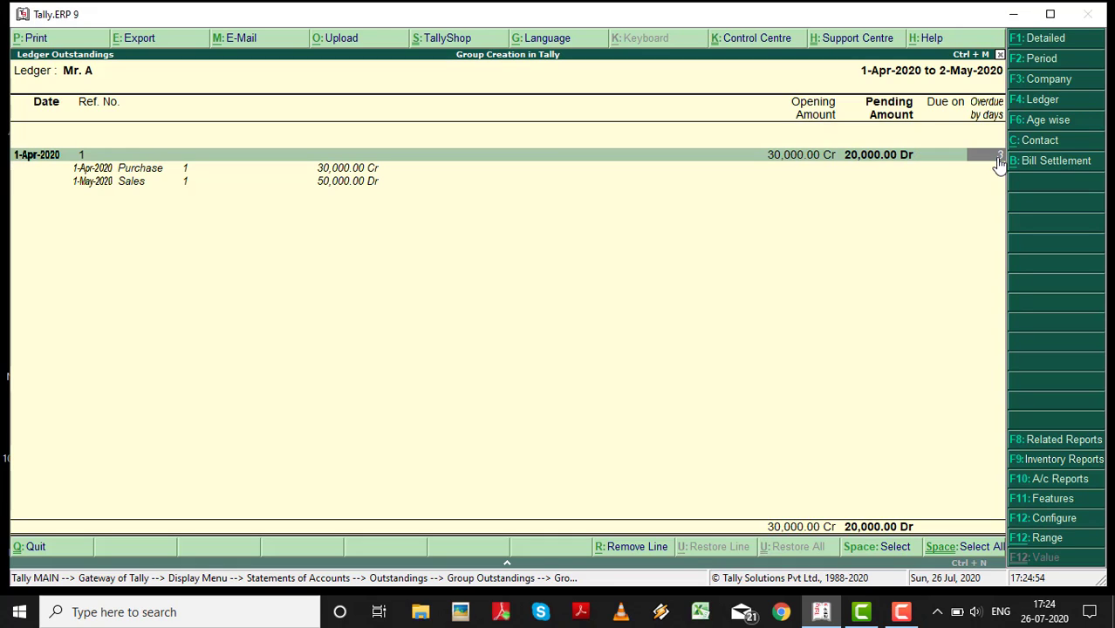
pyautogui.hotkey('shift', 'Return')
pyautogui.hotkey('shift', 'Return')
pyautogui.press('Escape')
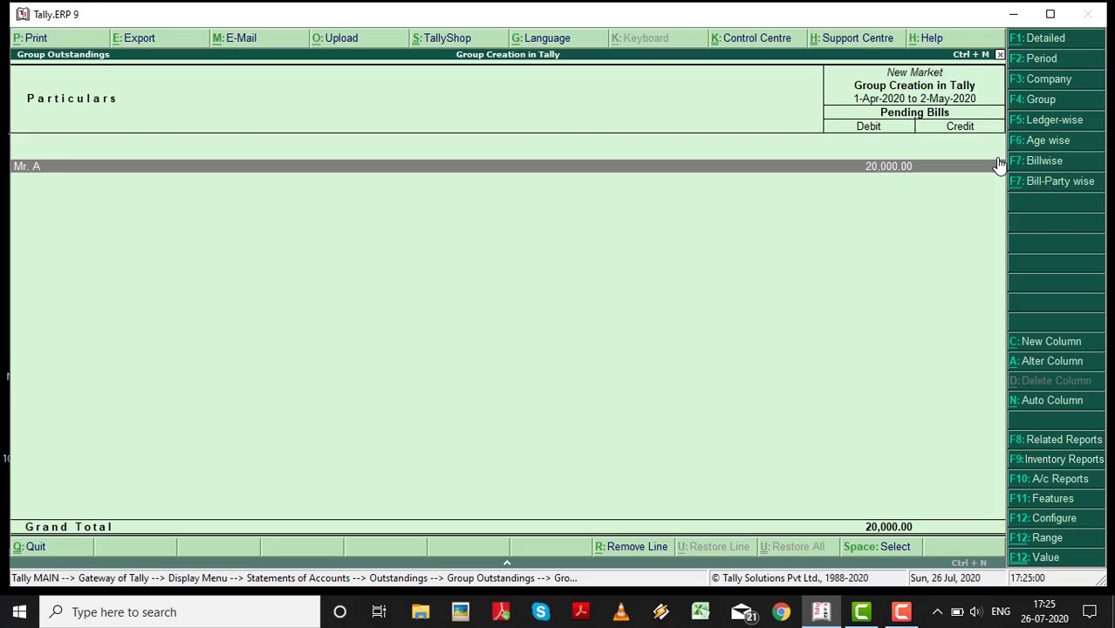
pyautogui.press('Escape')
pyautogui.press('Escape')
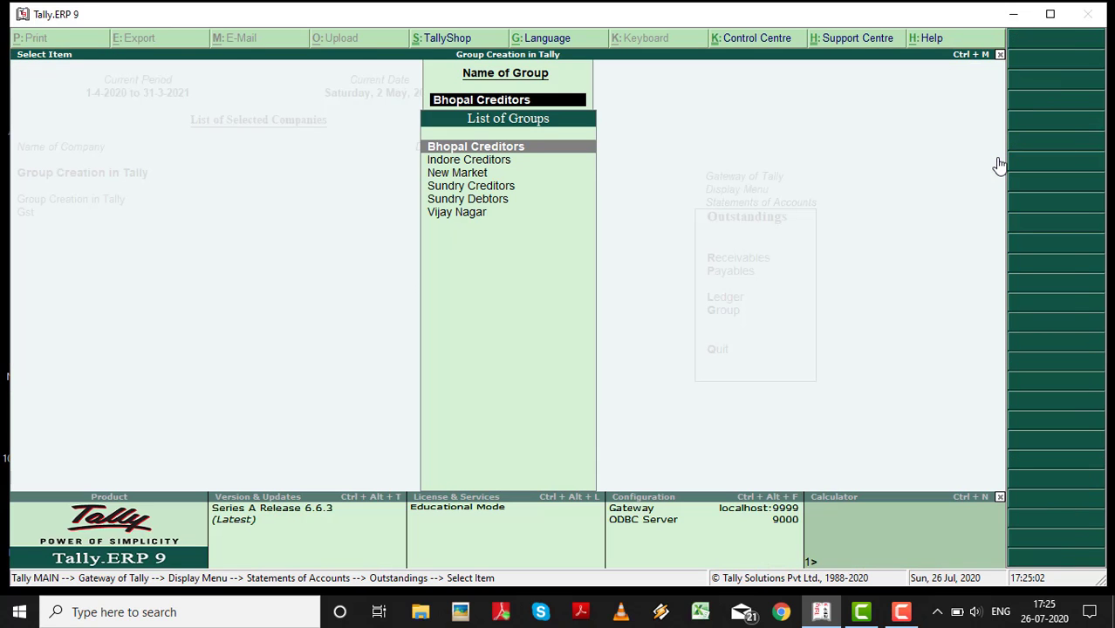
# Show the group outstandings for Indore Creditors, drill down through Vijay Nagar to Mr.B, and expand bill 2 to examine its entries
pyautogui.press('Down')
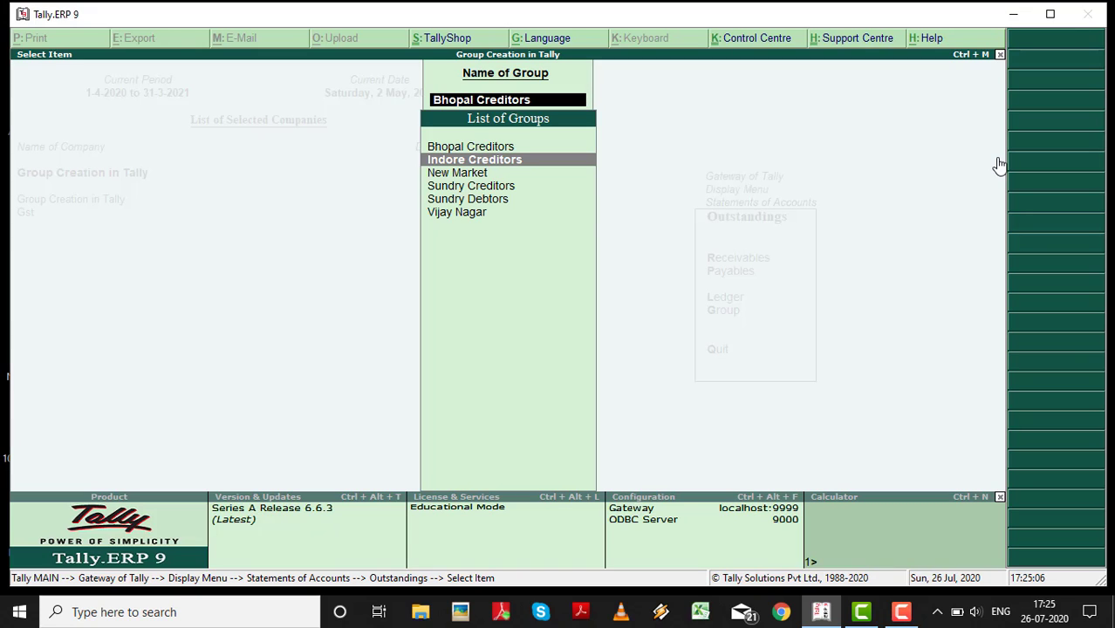
pyautogui.press('Return')
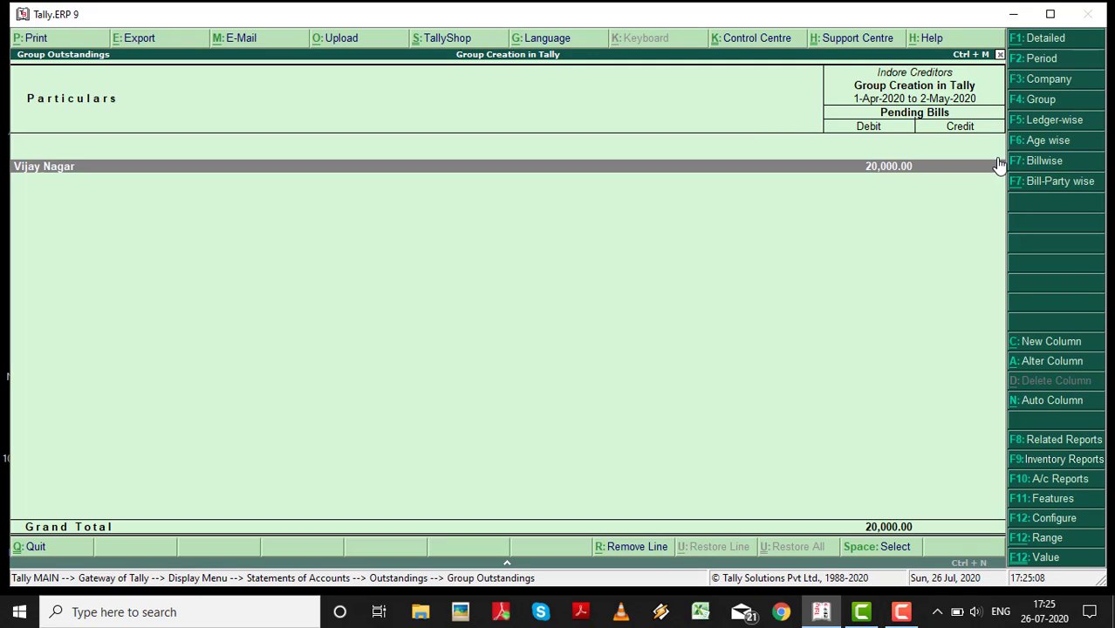
pyautogui.press('Return')
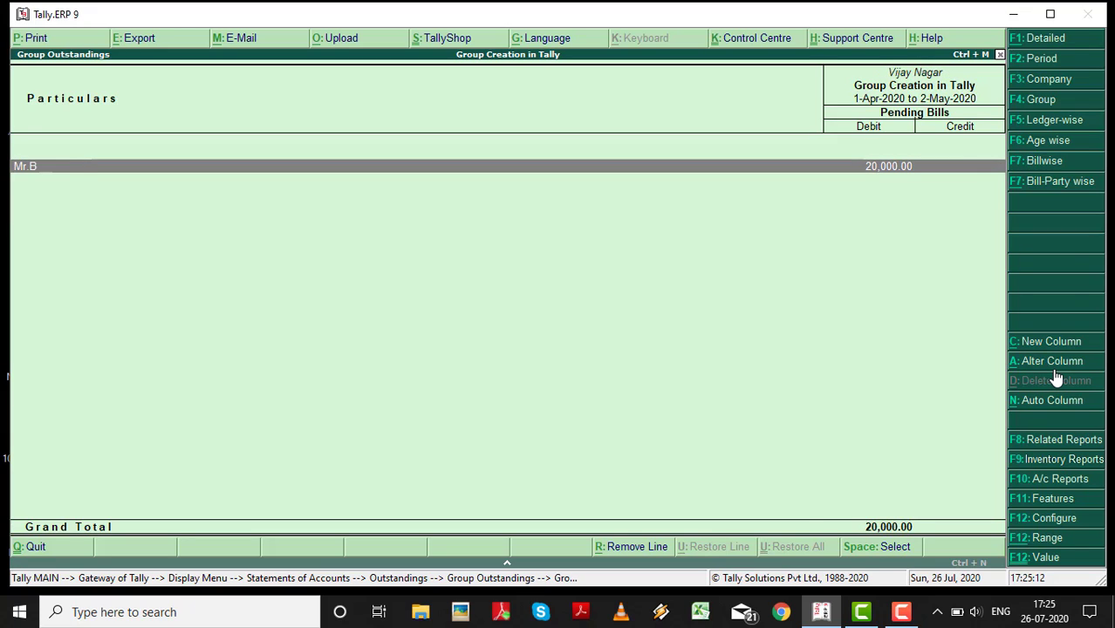
pyautogui.press('Return')
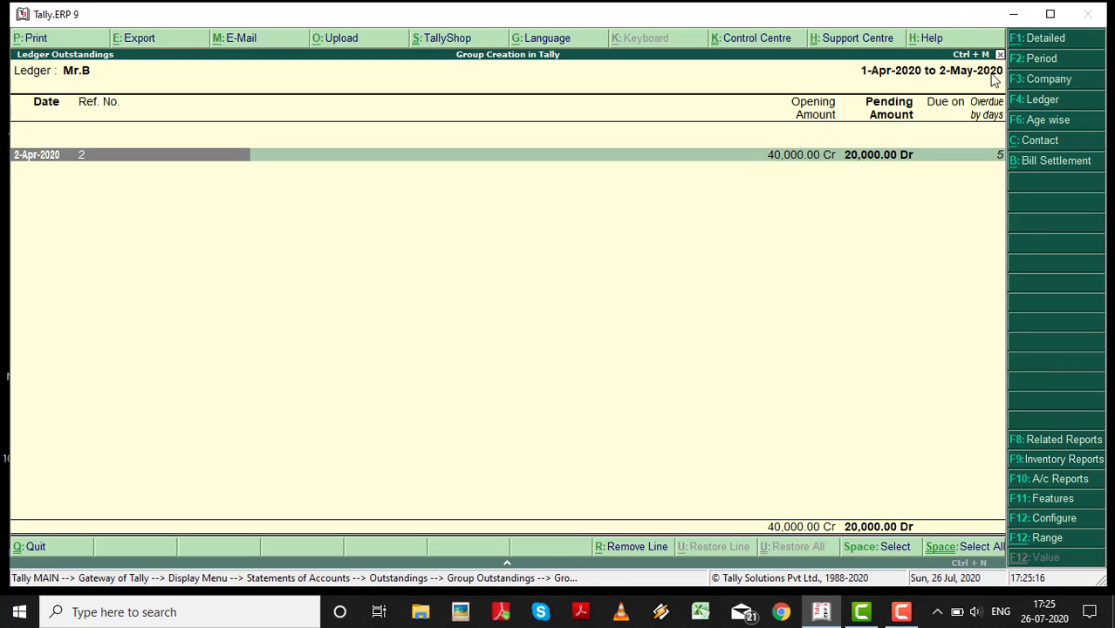
pyautogui.hotkey('alt', 'f1')
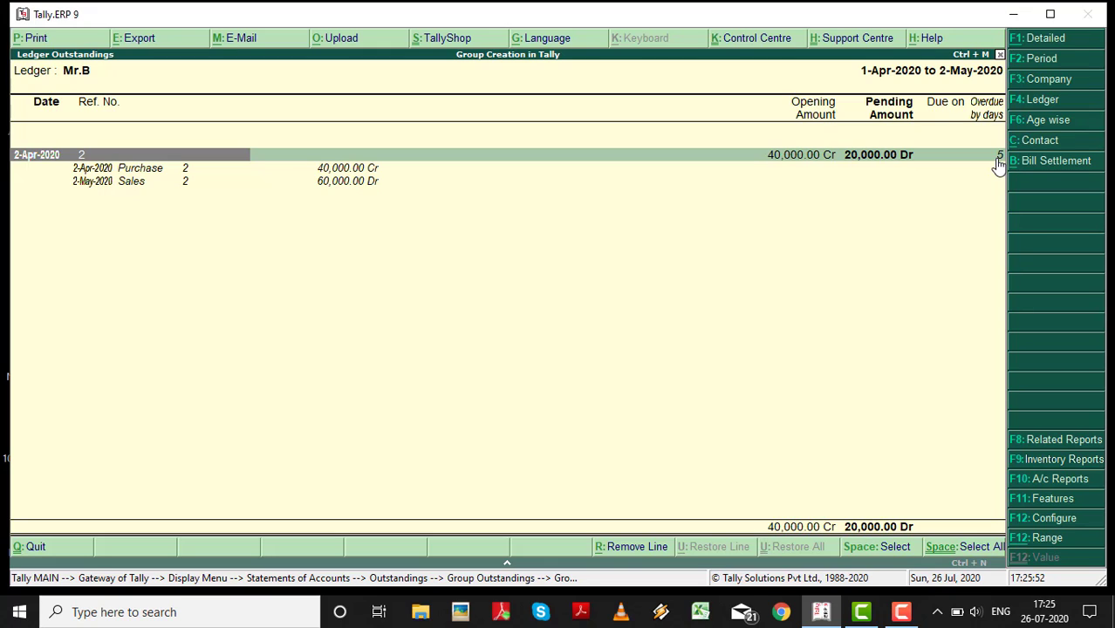
pyautogui.press('Escape')
pyautogui.press('Escape')
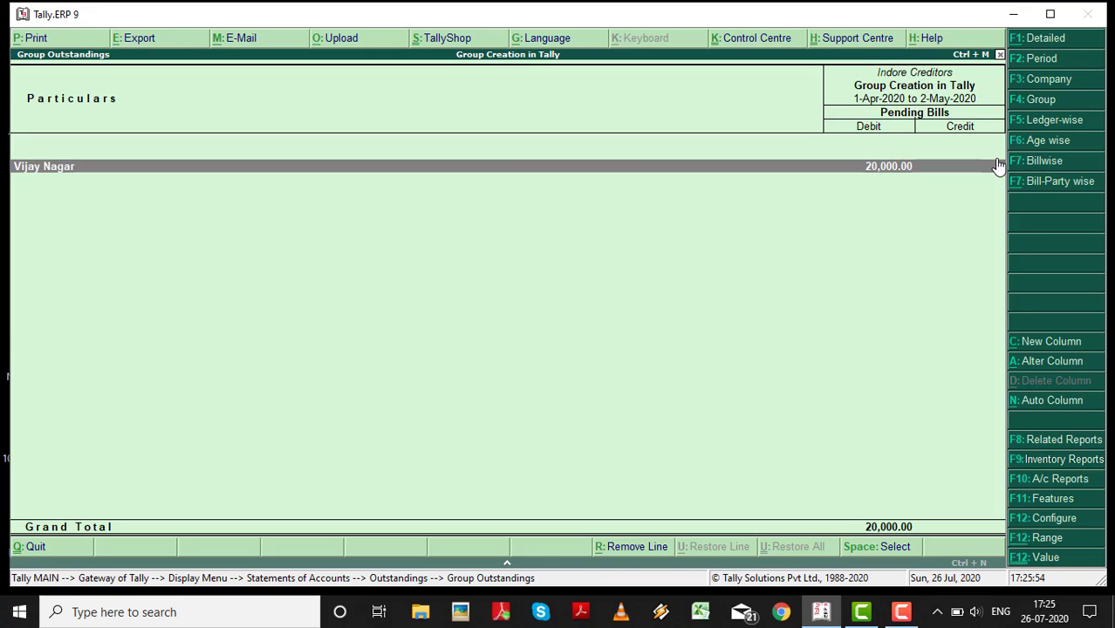
pyautogui.press('Escape')
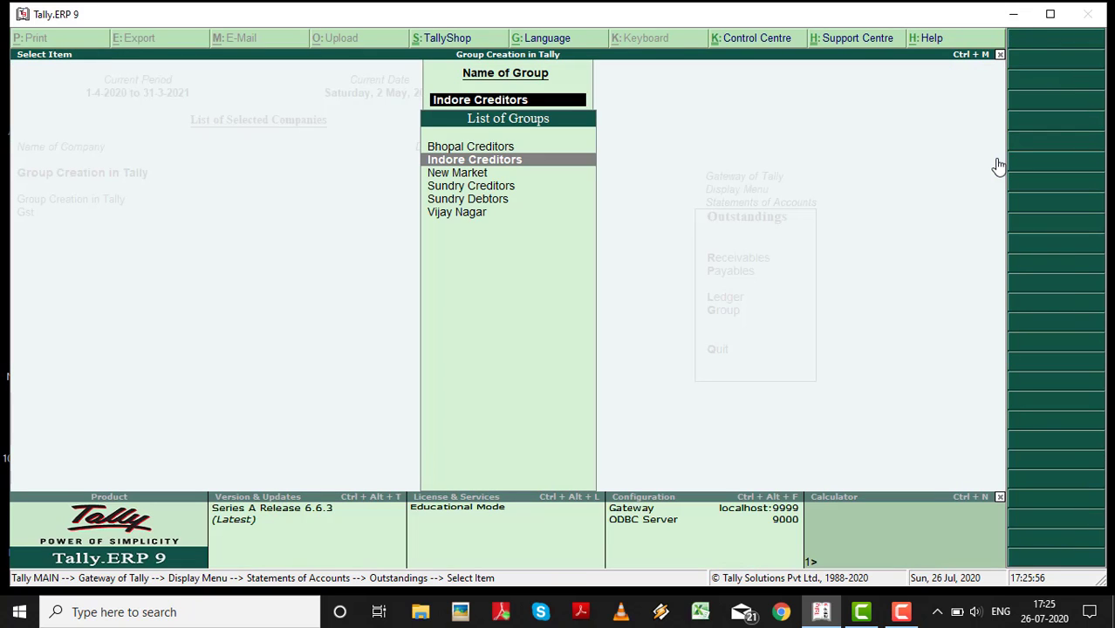
# Review the Indore Creditors group outstandings again, drilling down only as far as the Vijay Nagar subgroup
pyautogui.press('Return')
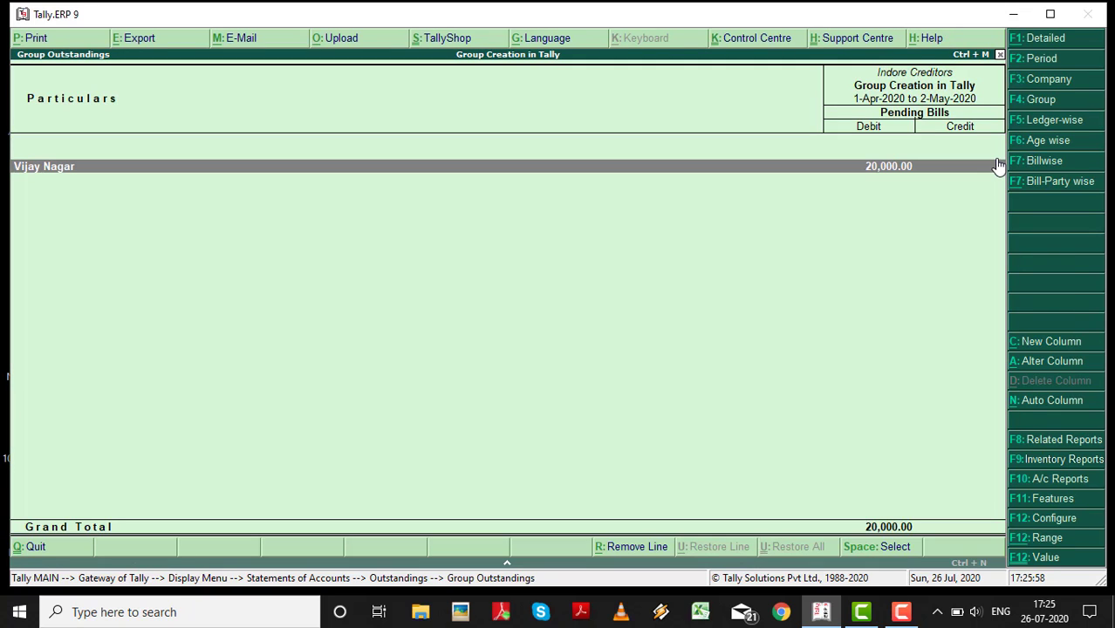
pyautogui.press('Escape')
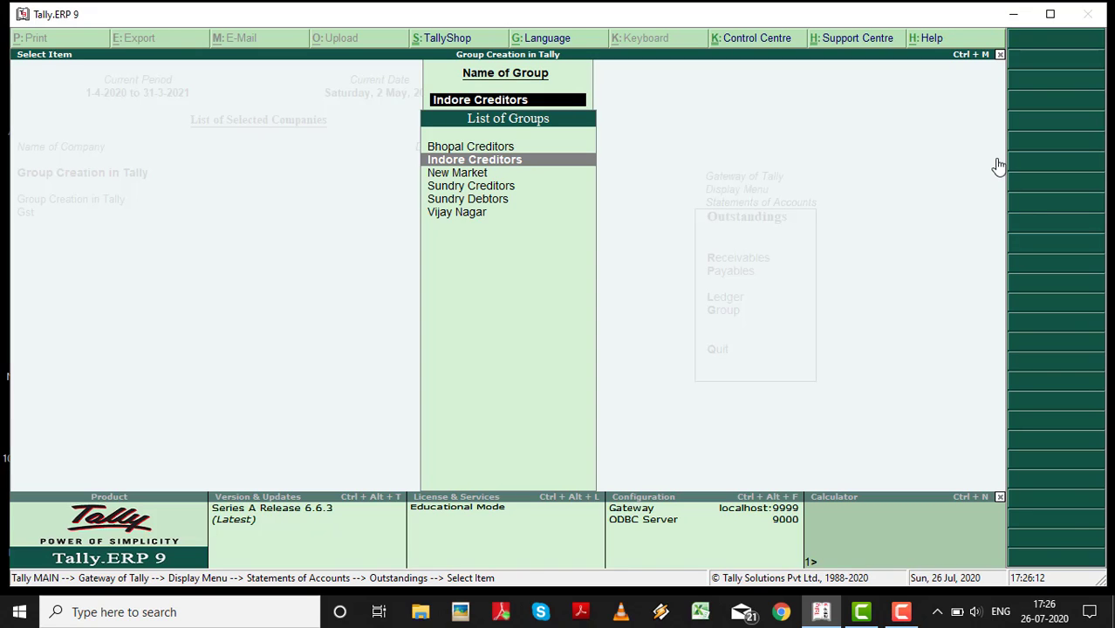
pyautogui.press('Return')
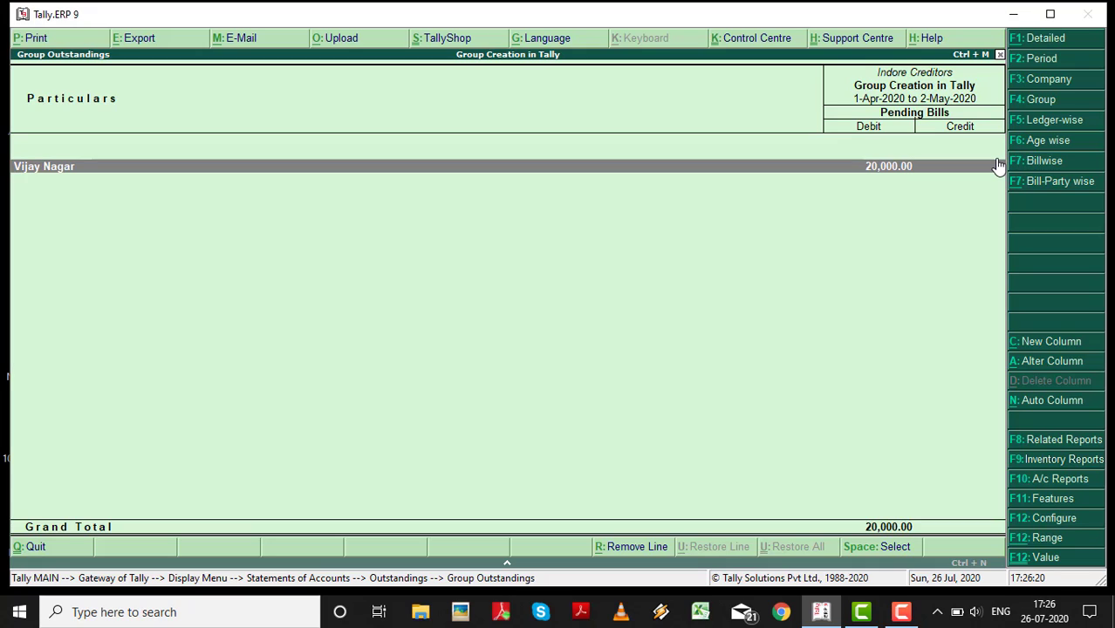
pyautogui.press('Return')
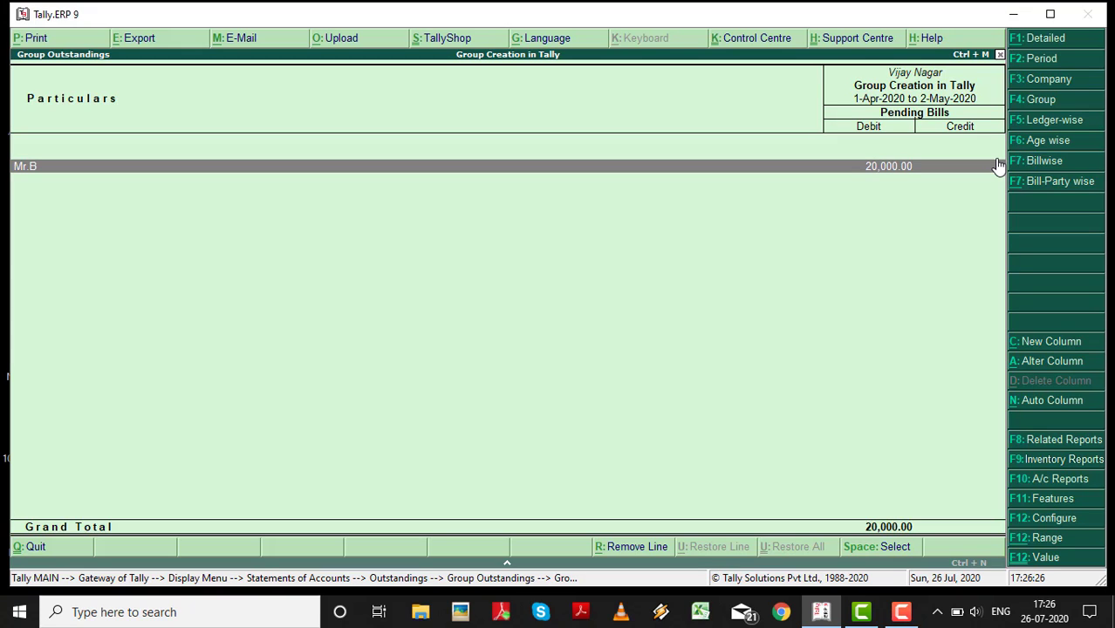
pyautogui.press('Escape')
pyautogui.press('Escape')
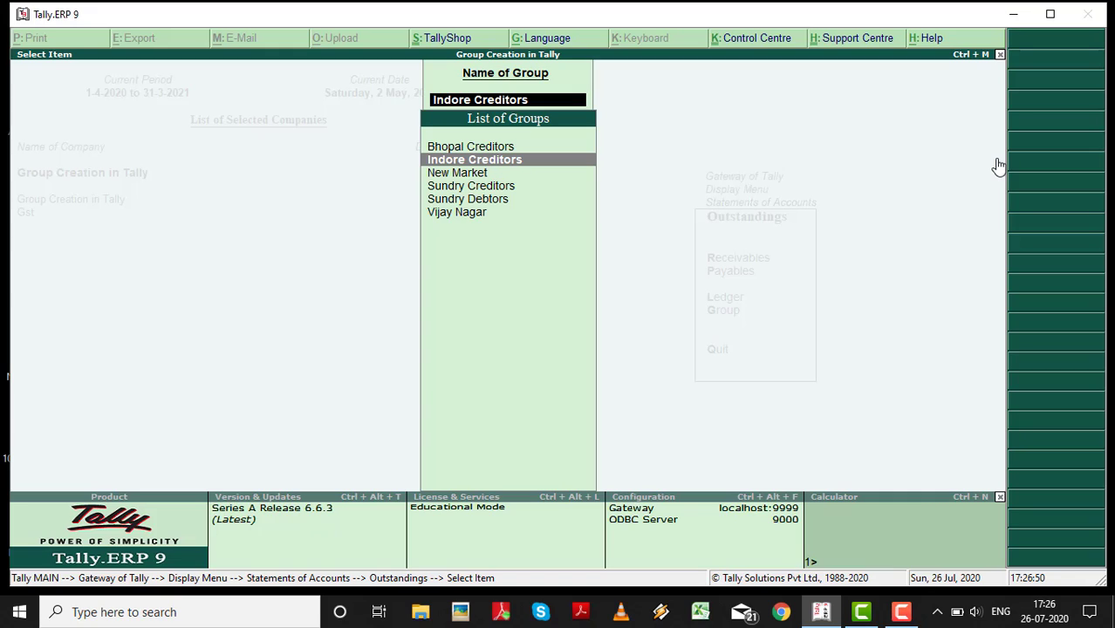
# Review the Bhopal Creditors group outstandings again, drilling down to the New Market subgroup
pyautogui.press('Down')
pyautogui.press('Down')
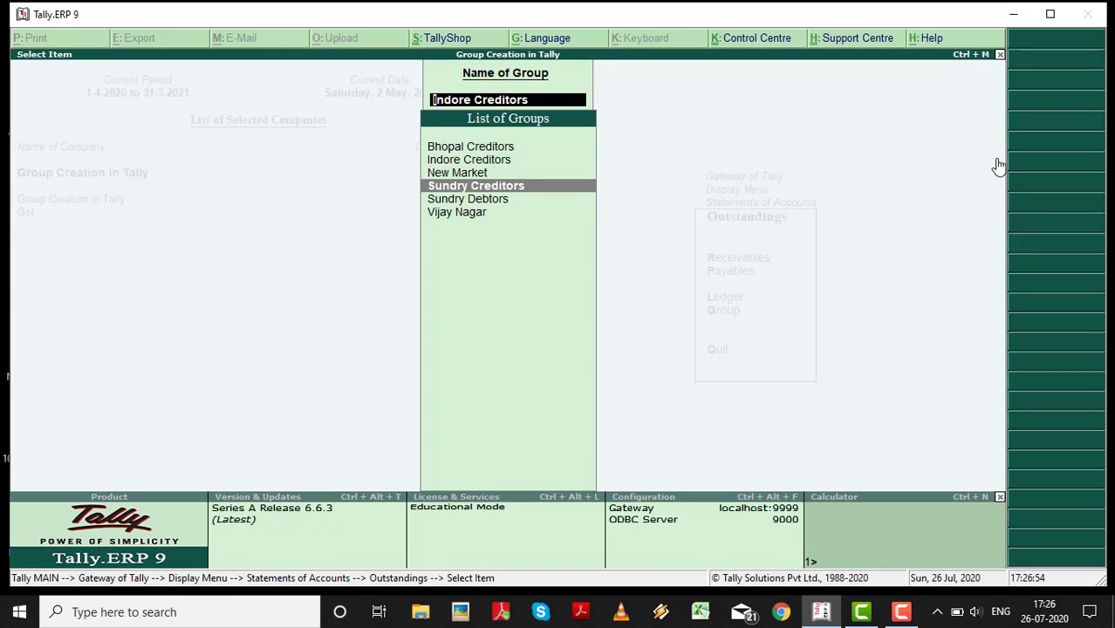
pyautogui.press('Up')
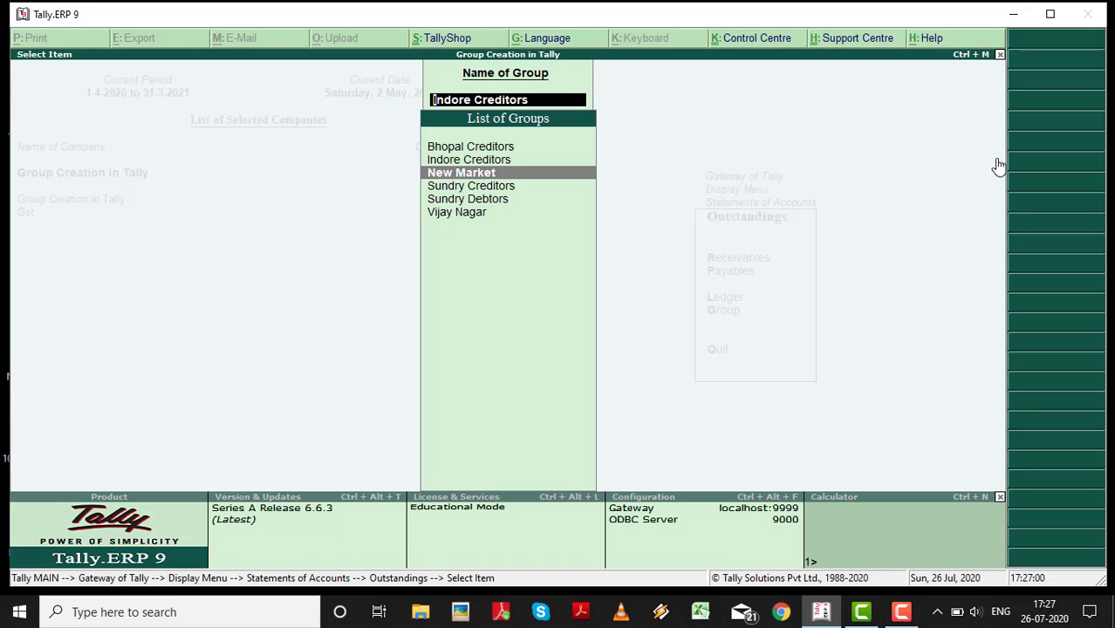
pyautogui.press('Up')
pyautogui.press('Up')
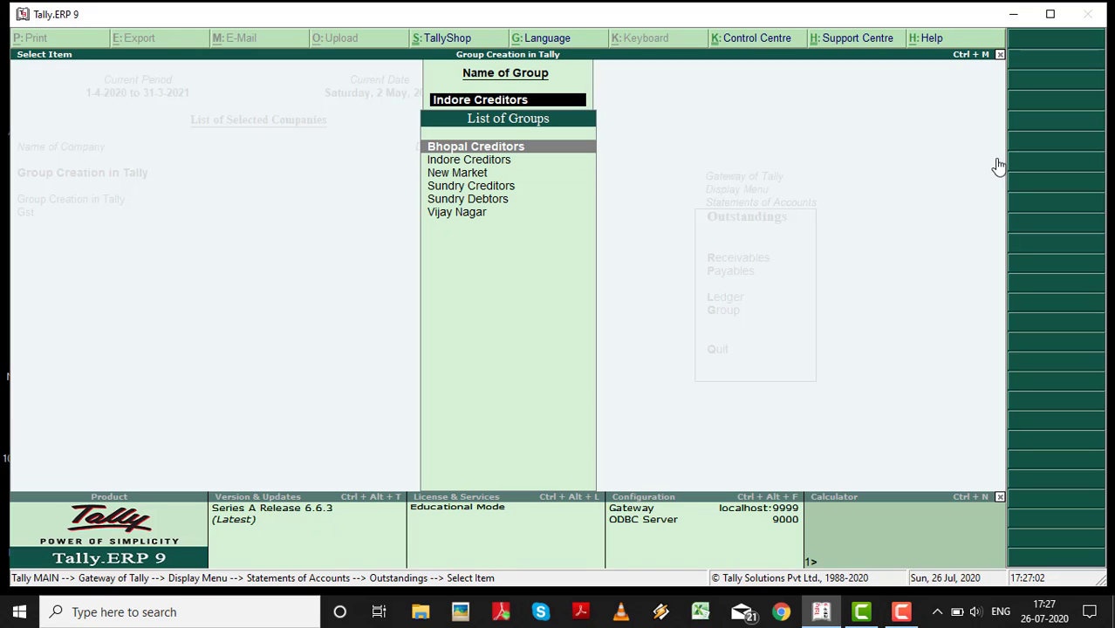
pyautogui.press('Return')
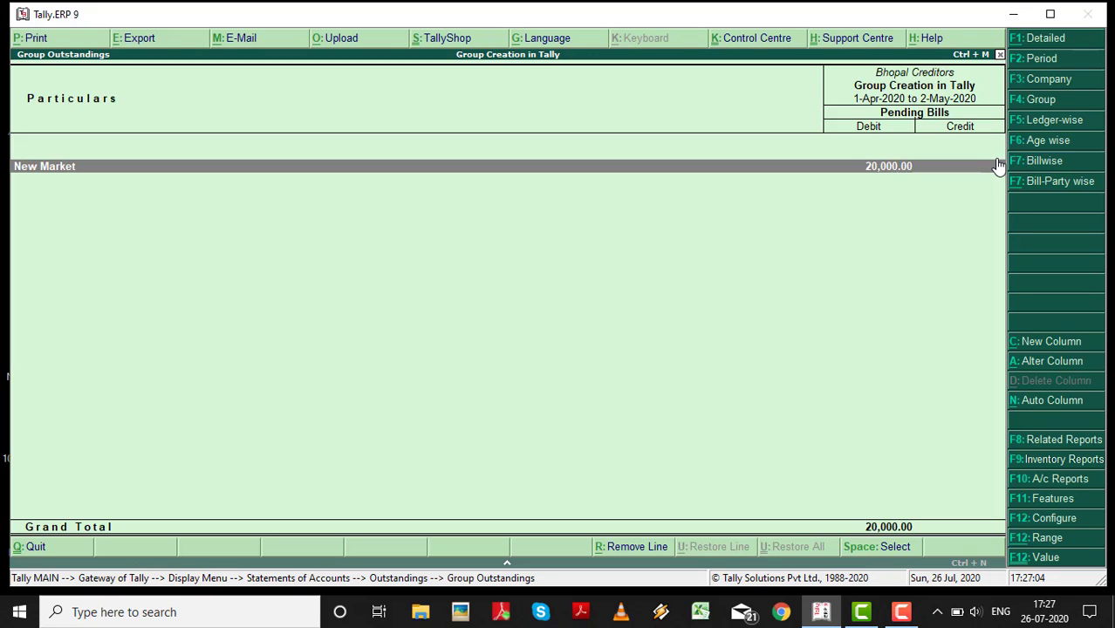
pyautogui.press('Return')
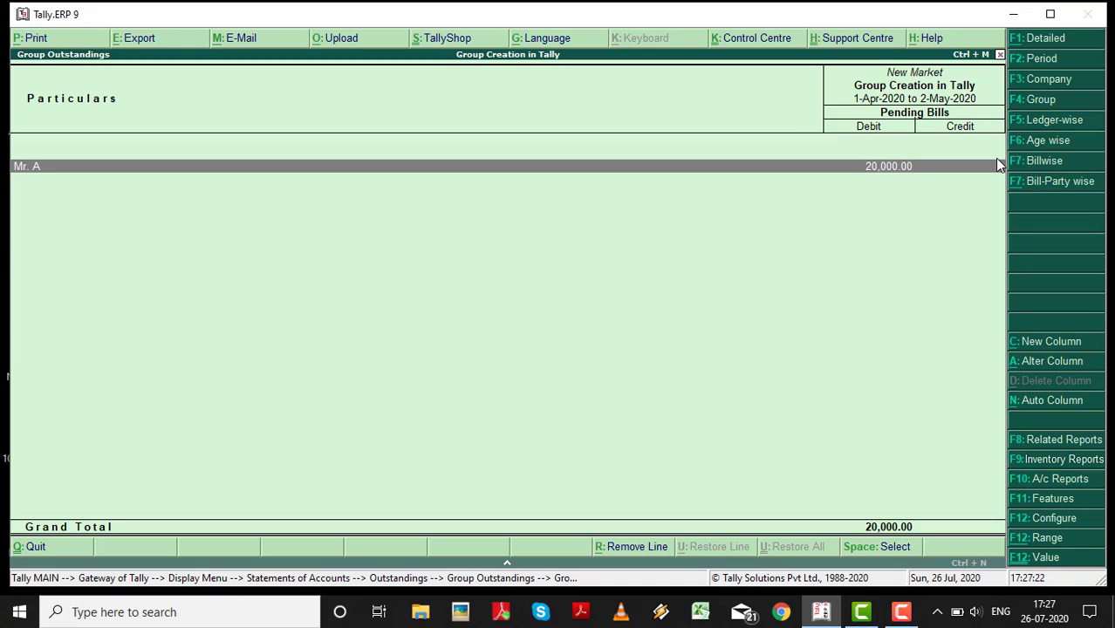
pyautogui.press('Escape')
pyautogui.press('Escape')
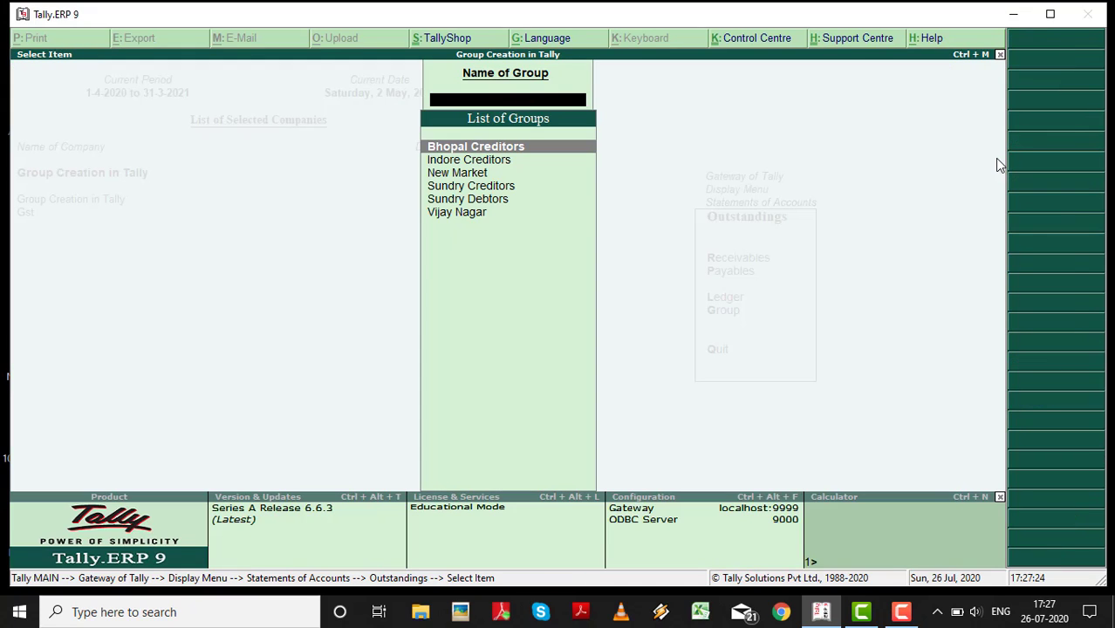
# Leave the outstandings reports and return to the Gateway of Tally, keeping the program open
pyautogui.press('Escape')
pyautogui.press('Escape')
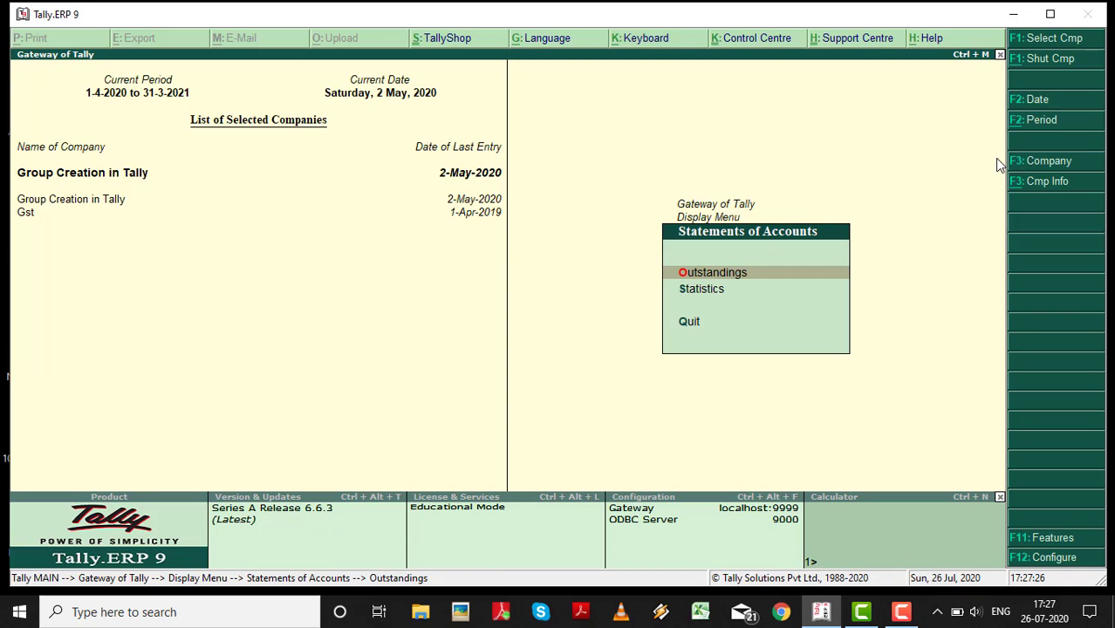
pyautogui.press('Escape')
pyautogui.press('Escape')
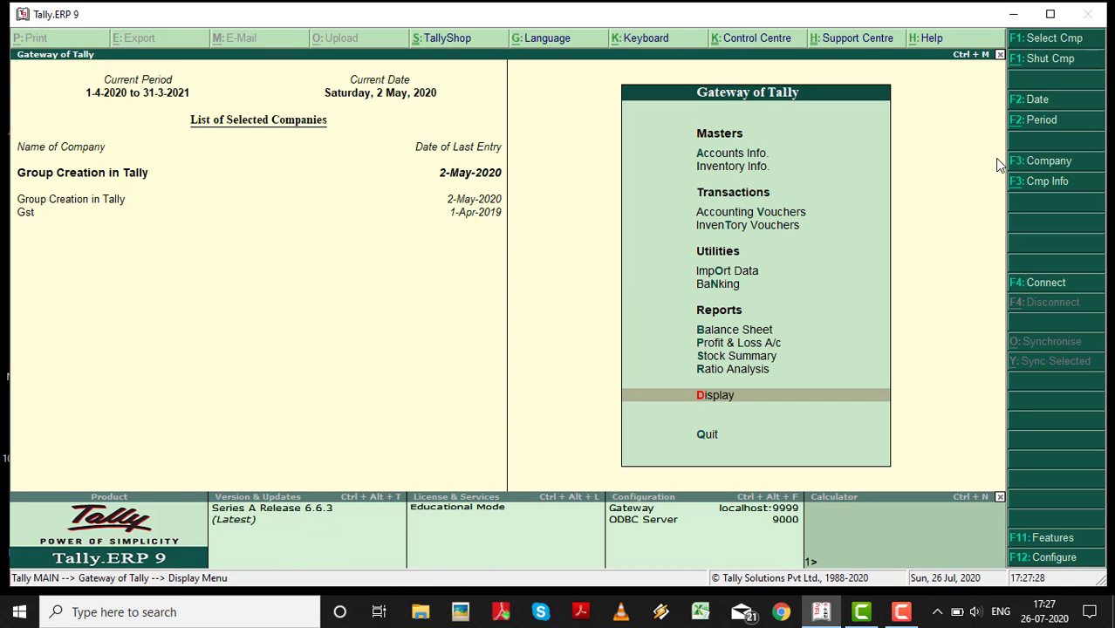
pyautogui.press('Escape')
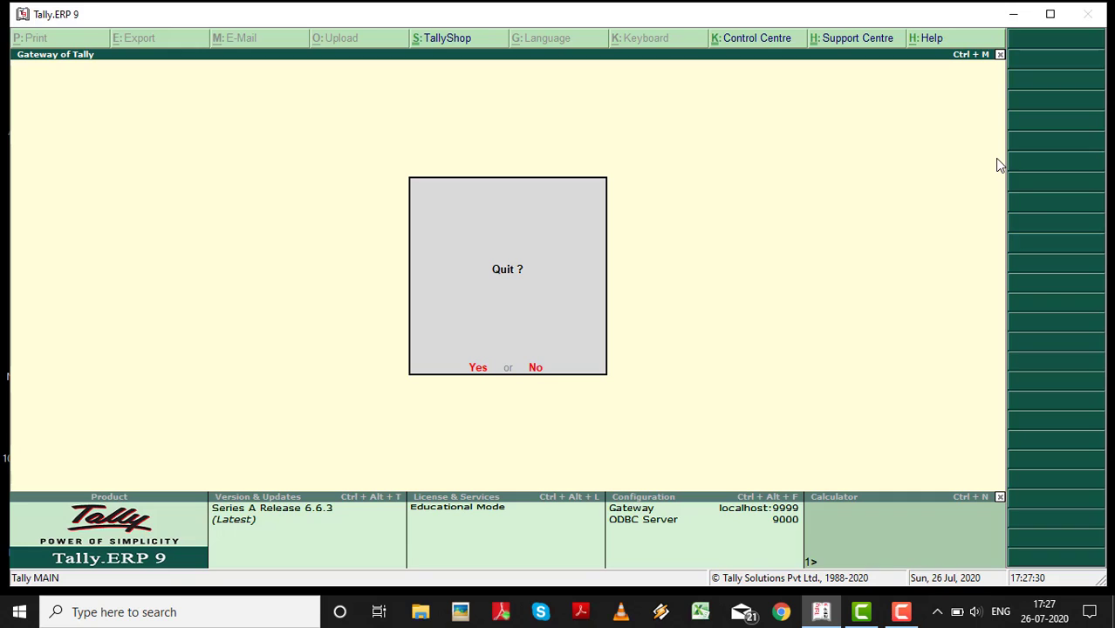
pyautogui.press('n')
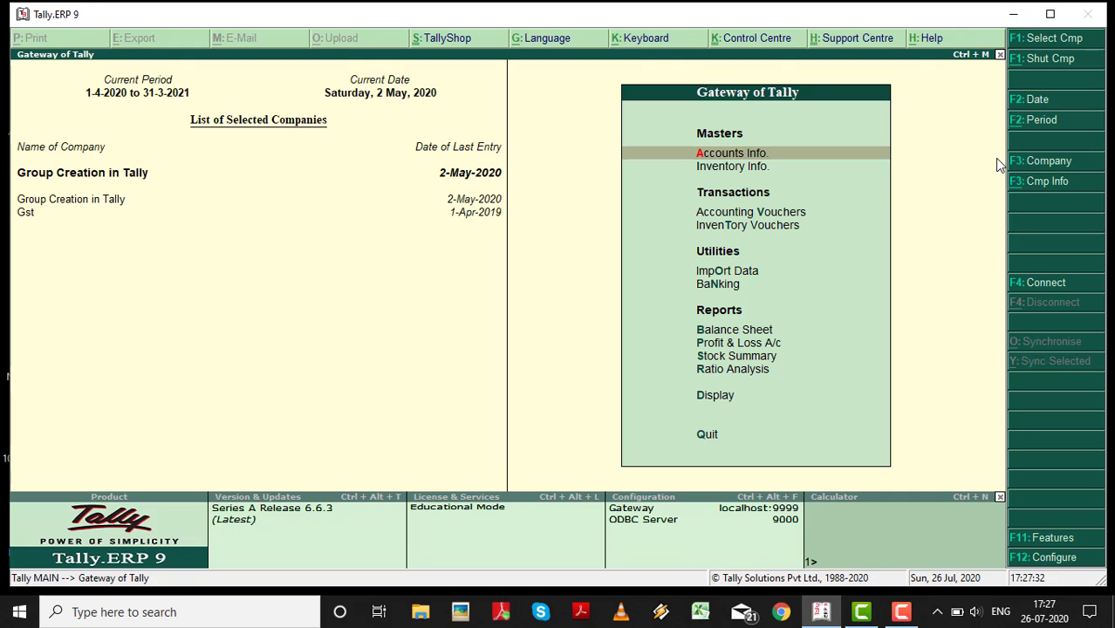